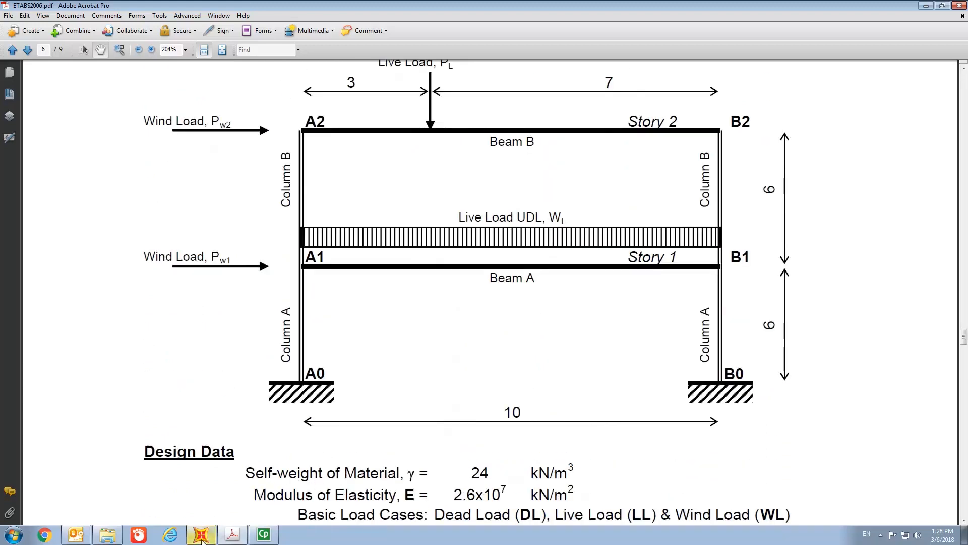
Step: Switch to SAP2000 and start a new model in KN, m, C units from the 2D Frames template
mouse_move(202, 541)
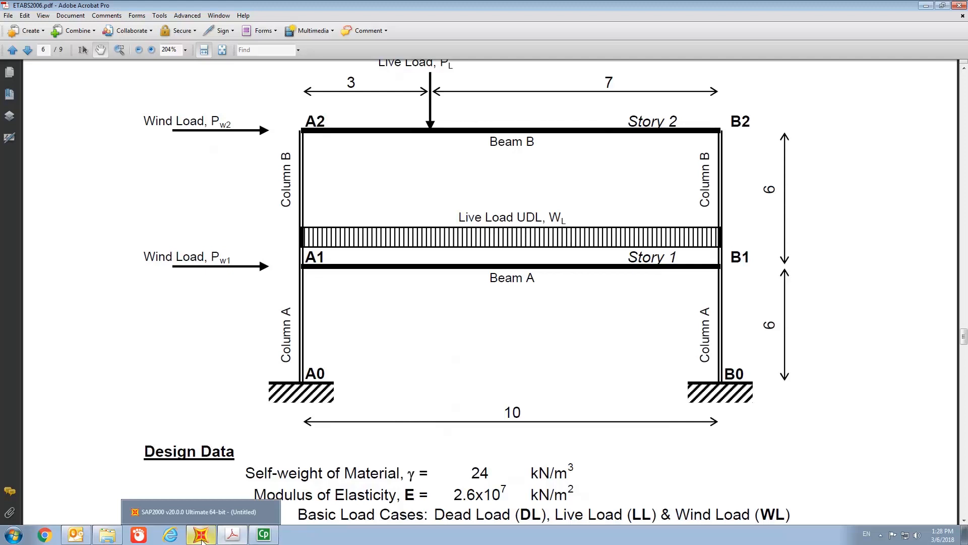
left_click(216, 511)
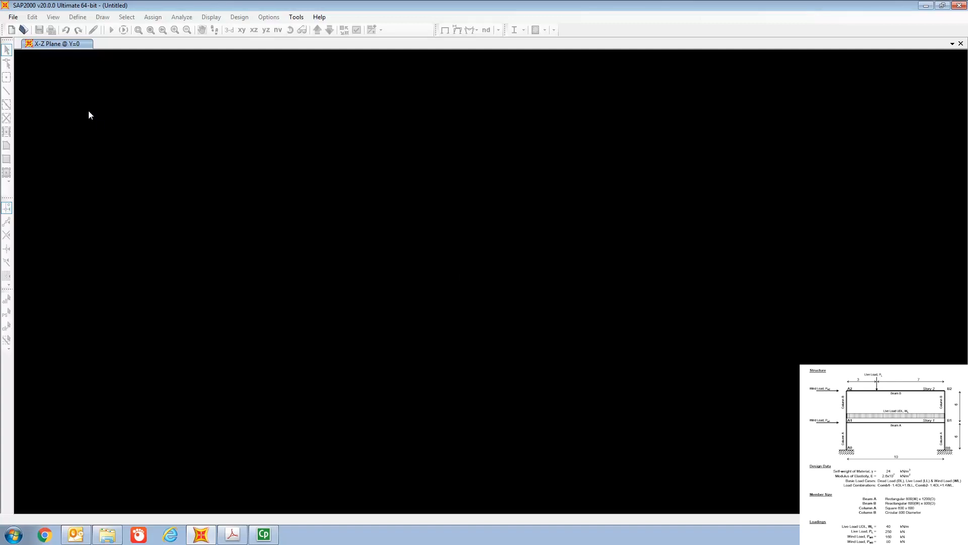
left_click(12, 18)
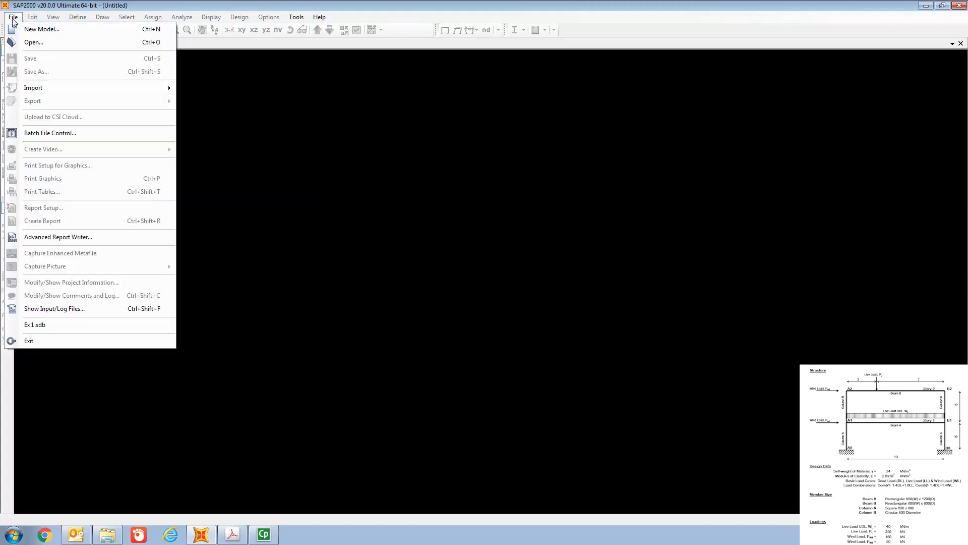
left_click(38, 31)
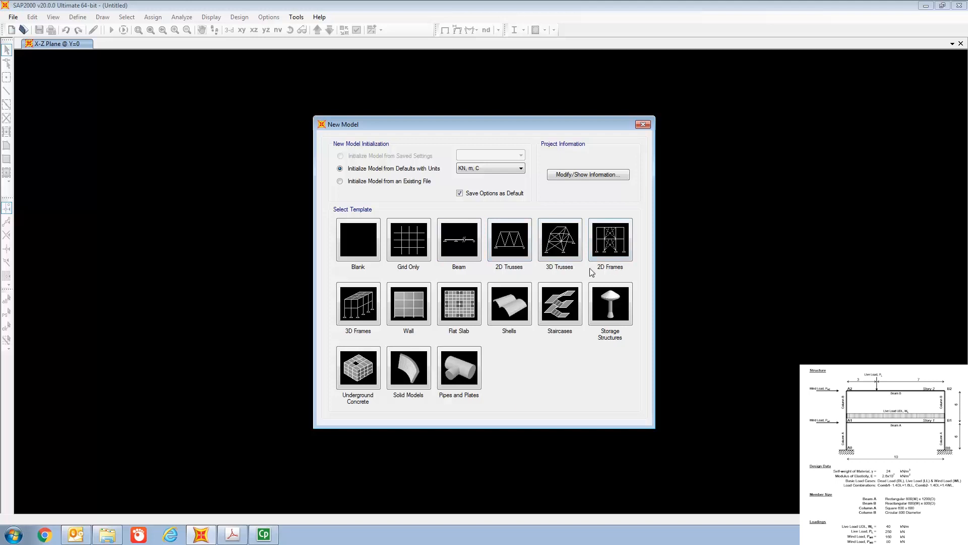
left_click(618, 246)
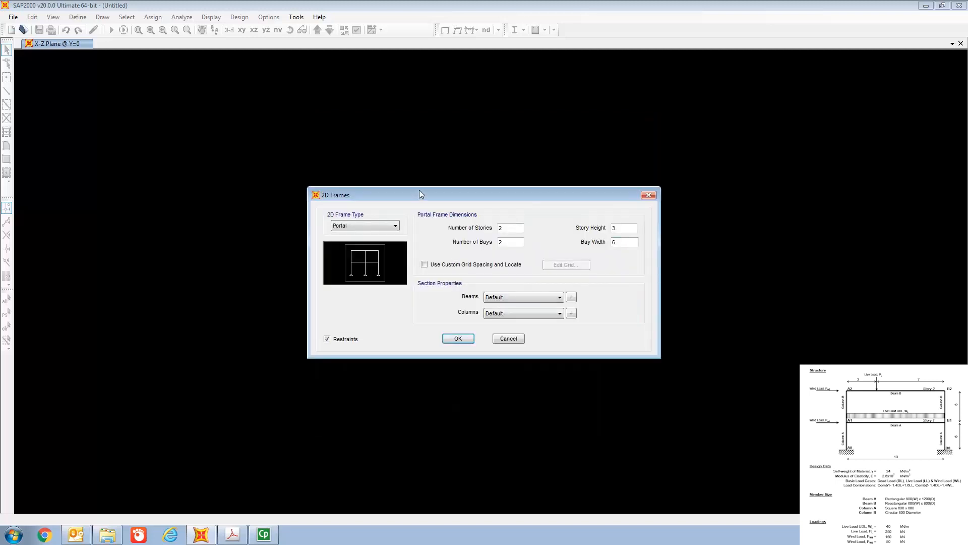
left_click_drag(419, 190, 390, 138)
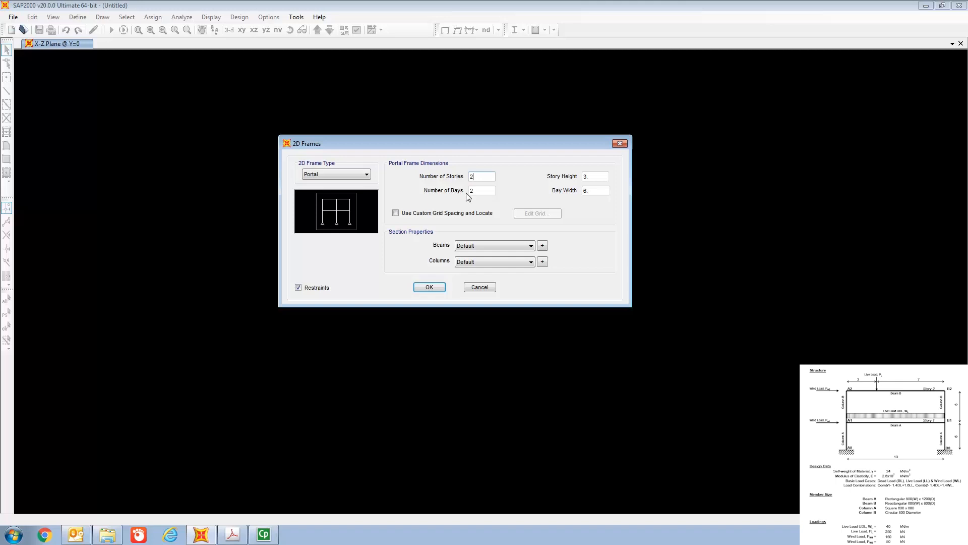
Step: Set the portal frame to 1 bay, with a story height of 6 m and a bay width of 10 m
left_click(489, 189)
key("BackSpace")
type("1")
left_click(594, 177)
key("BackSpace")
key("BackSpace")
key("BackSpace")
type("10")
Step: Enable custom grid spacing and set the X grid ordinates to 0 m for A and 10 m for B
left_click(397, 213)
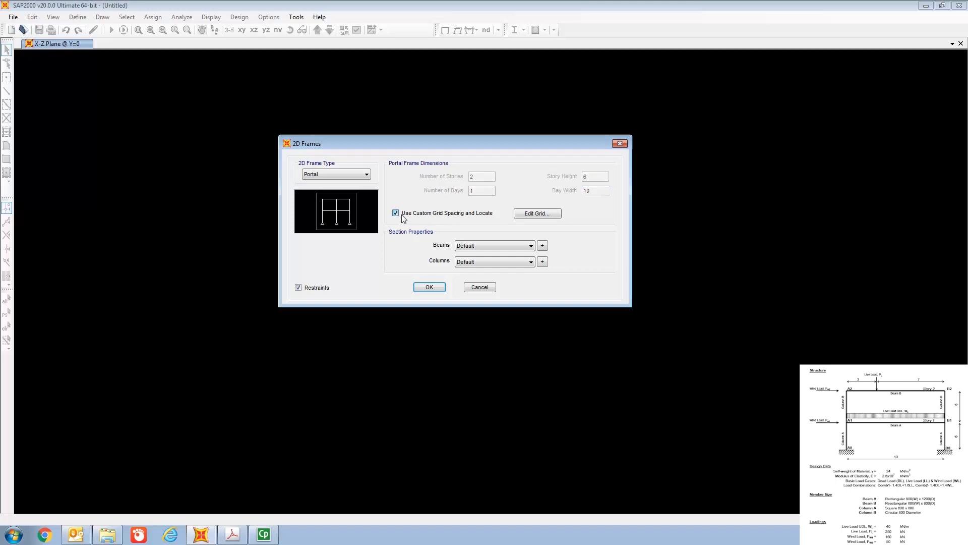
left_click(545, 214)
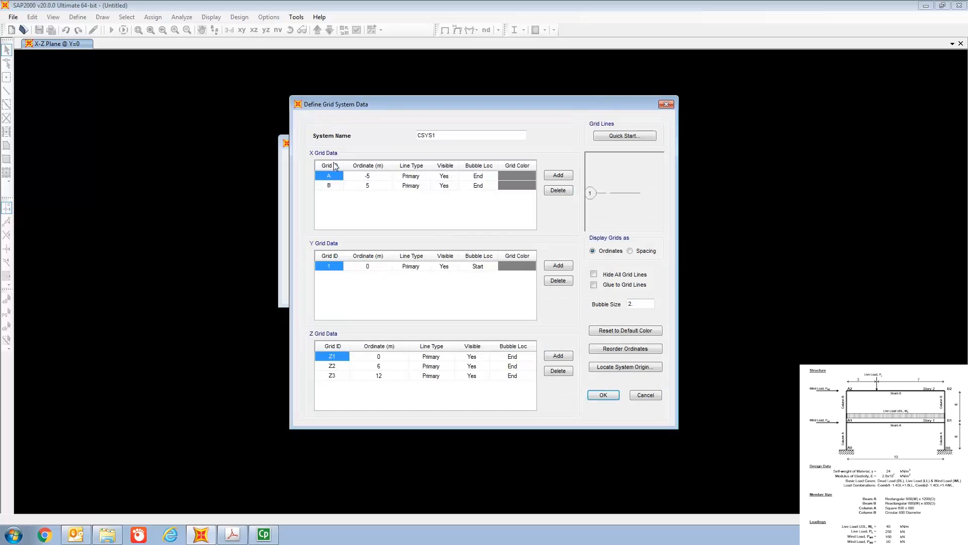
left_click(374, 176)
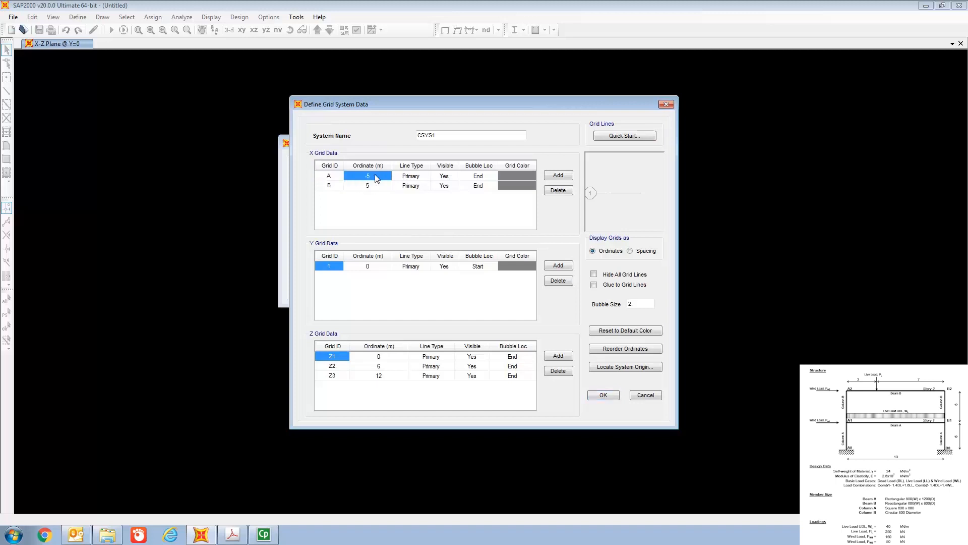
left_click(333, 186)
left_click(376, 187)
key("BackSpace")
type("5")
left_click(374, 176)
type("0")
left_click(375, 186)
type("10")
Step: Accept the grid data to generate the 2D frame, and replace the 3-D view with the XZ view
left_click(384, 359)
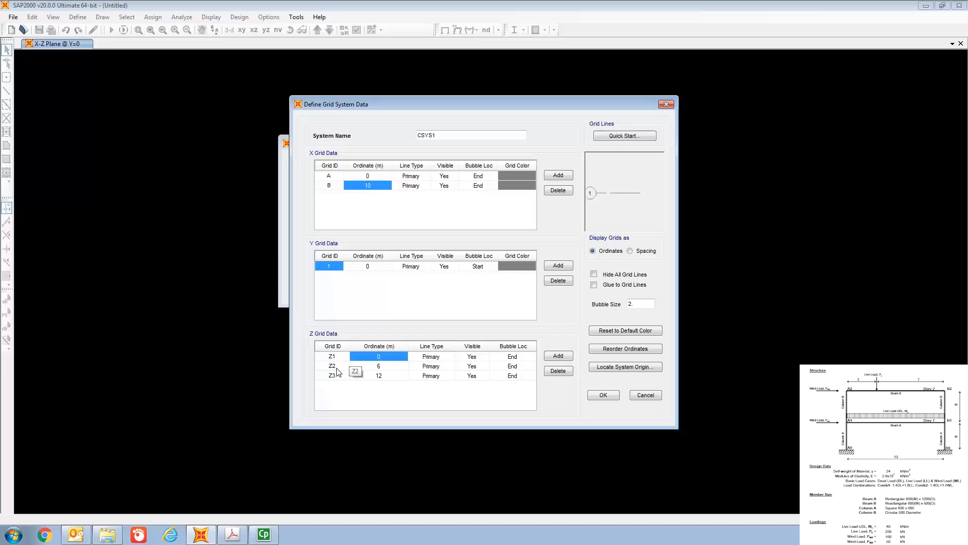
left_click(379, 367)
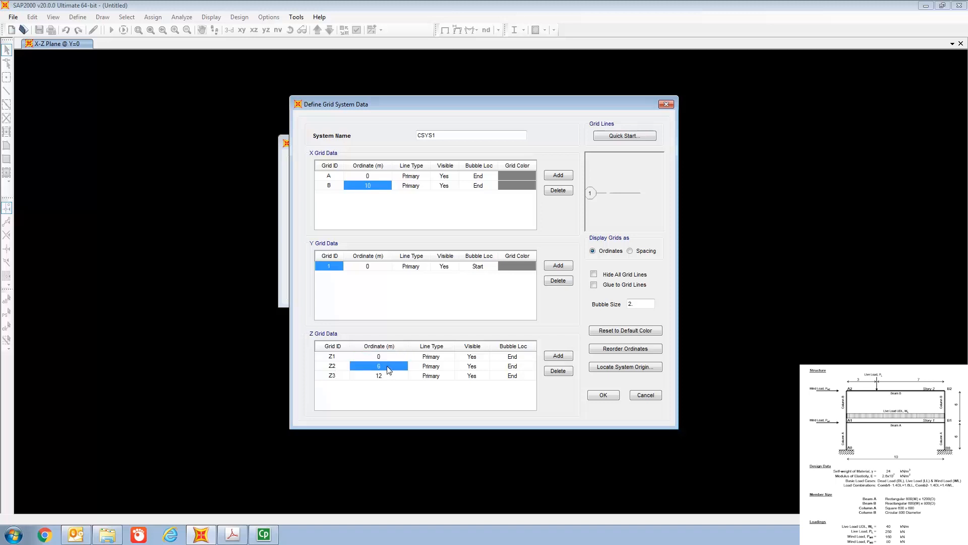
left_click(341, 377)
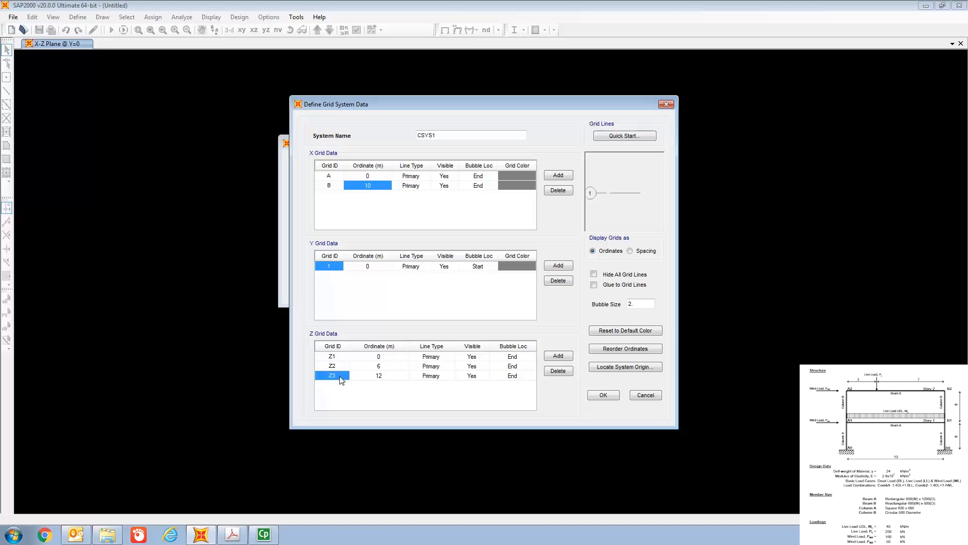
left_click(397, 378)
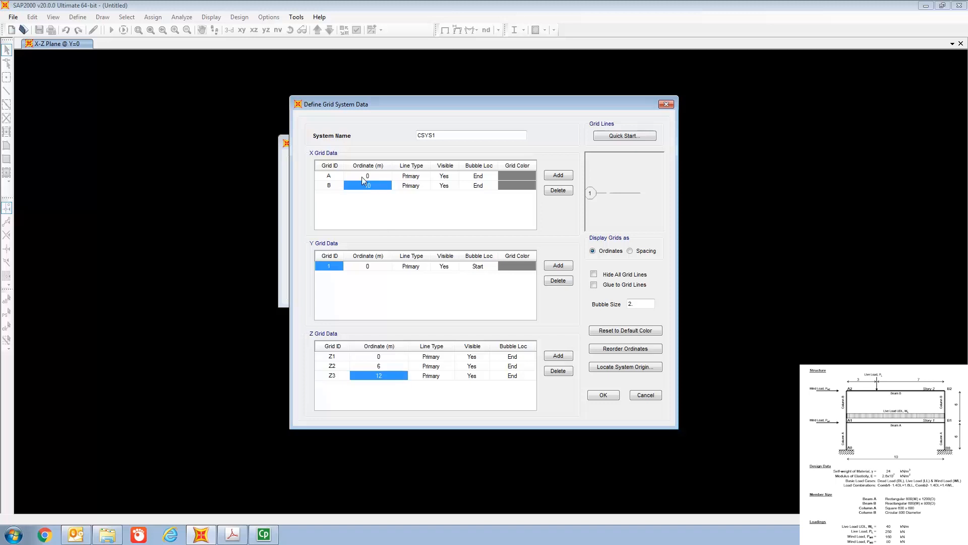
left_click(604, 397)
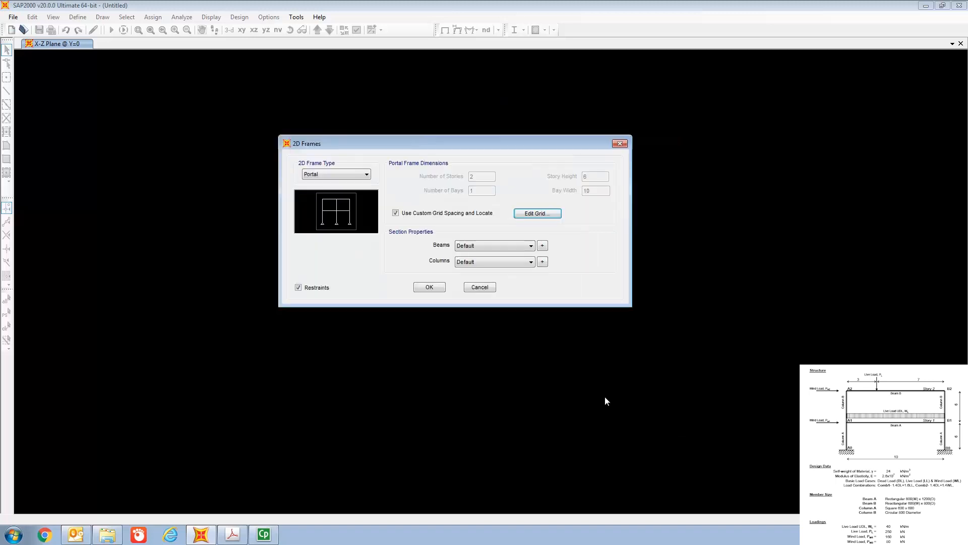
left_click(430, 287)
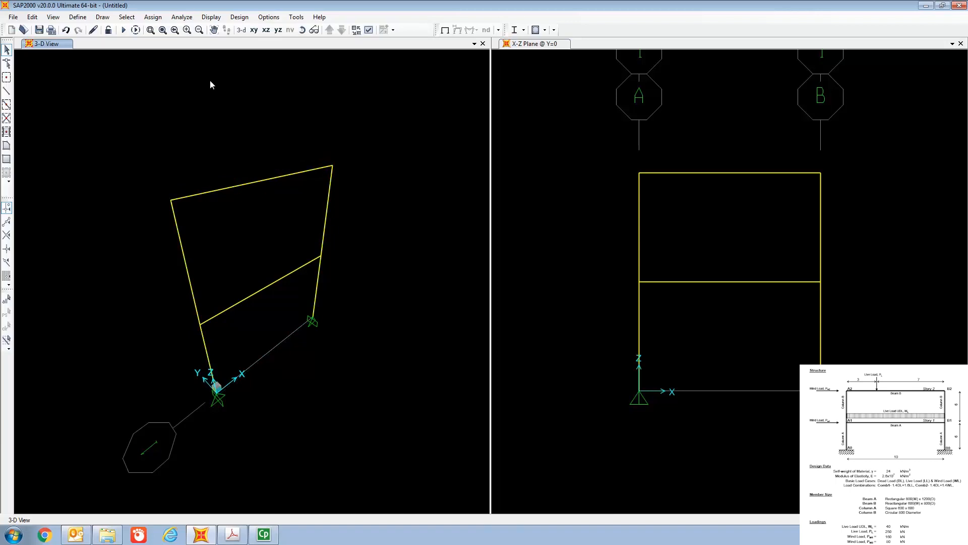
left_click(266, 30)
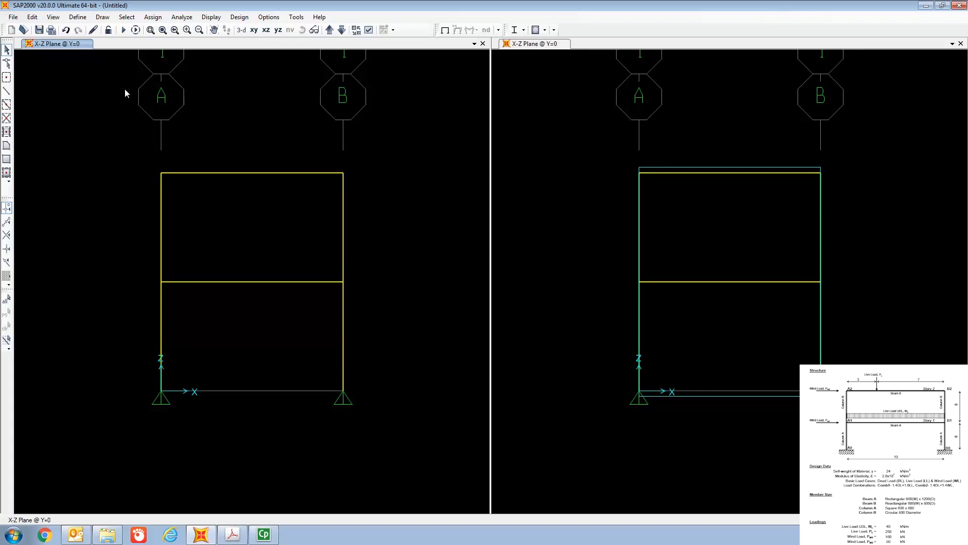
Step: Open the 4000Psi concrete material's properties and rename it as Grade 40
left_click(79, 17)
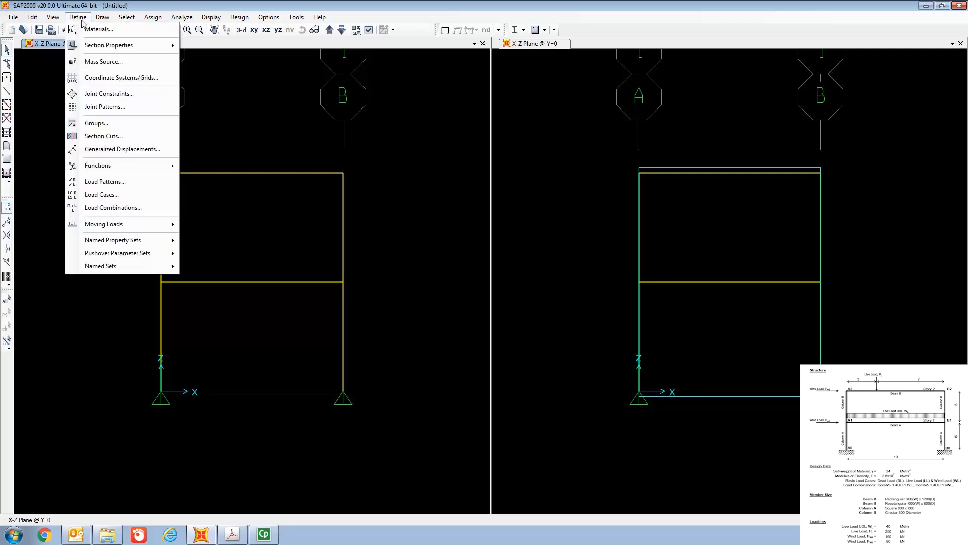
left_click(99, 31)
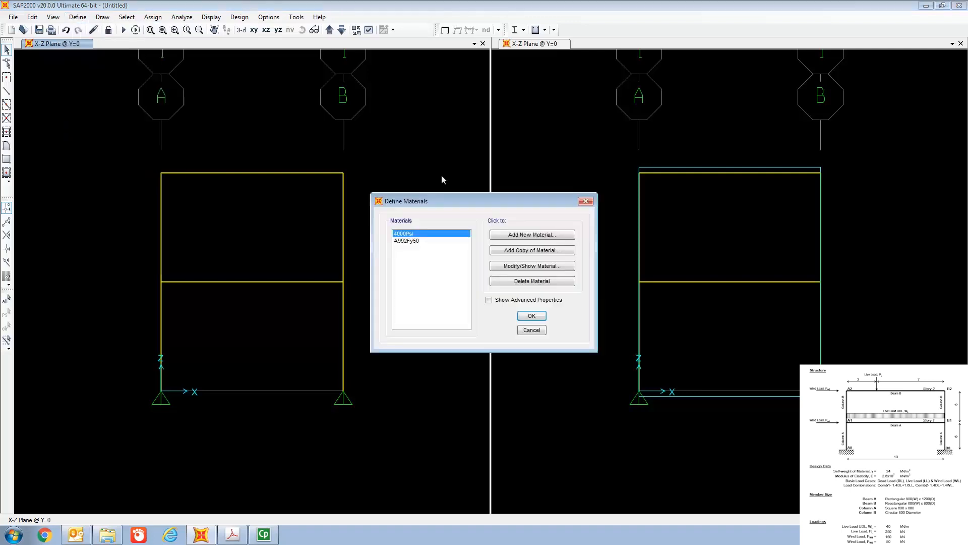
left_click_drag(449, 198, 446, 89)
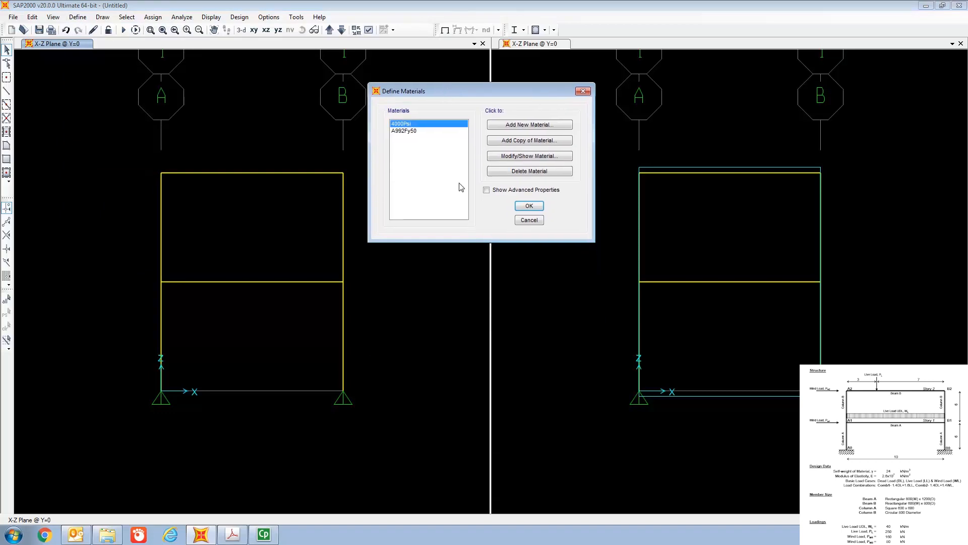
left_click(419, 124)
left_click(424, 133)
left_click(424, 125)
left_click(537, 157)
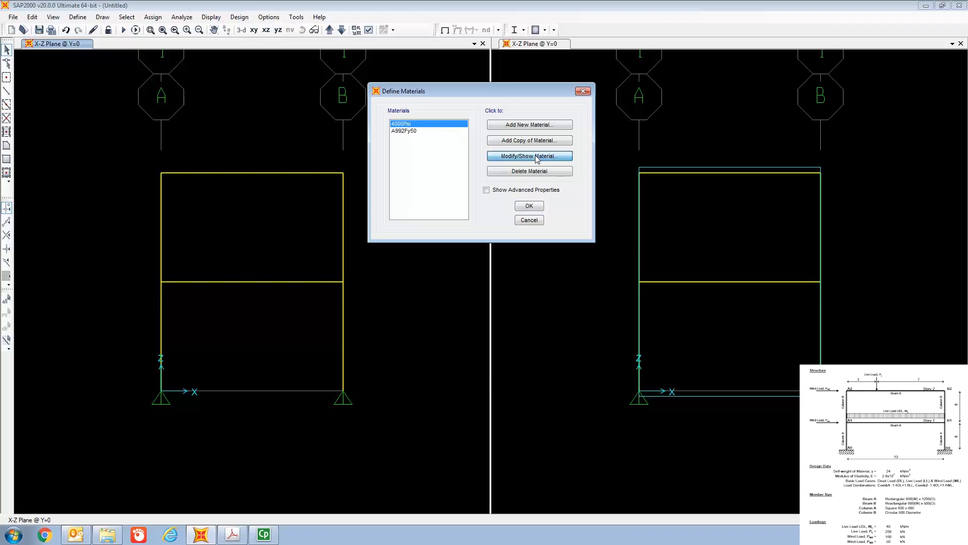
left_click_drag(500, 90, 546, 70)
left_click(560, 102)
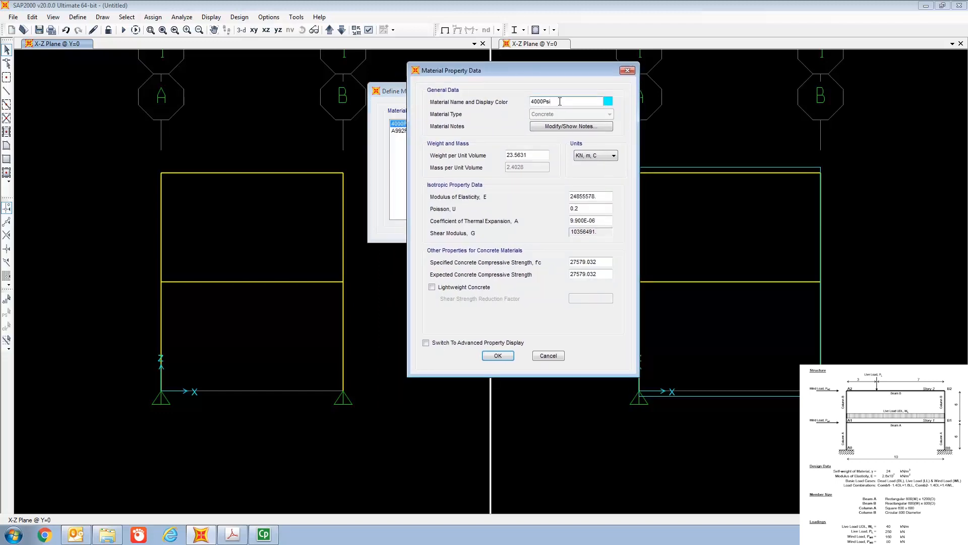
key("BackSpace")
key("BackSpace")
key("BackSpace")
key("BackSpace")
key("BackSpace")
key("BackSpace")
key("BackSpace")
type("Grade 40")
Step: Set the Grade 40 weight per unit volume to 24 kN/m³ and its modulus of elasticity to 2.6x10^7 kN/m², and save the material
left_click(535, 155)
key("BackSpace")
key("BackSpace")
key("BackSpace")
key("BackSpace")
type("4")
left_click(598, 196)
key("BackSpace")
key("BackSpace")
key("BackSpace")
key("BackSpace")
key("BackSpace")
key("BackSpace")
key("BackSpace")
key("BackSpace")
type("6")
left_click(506, 360)
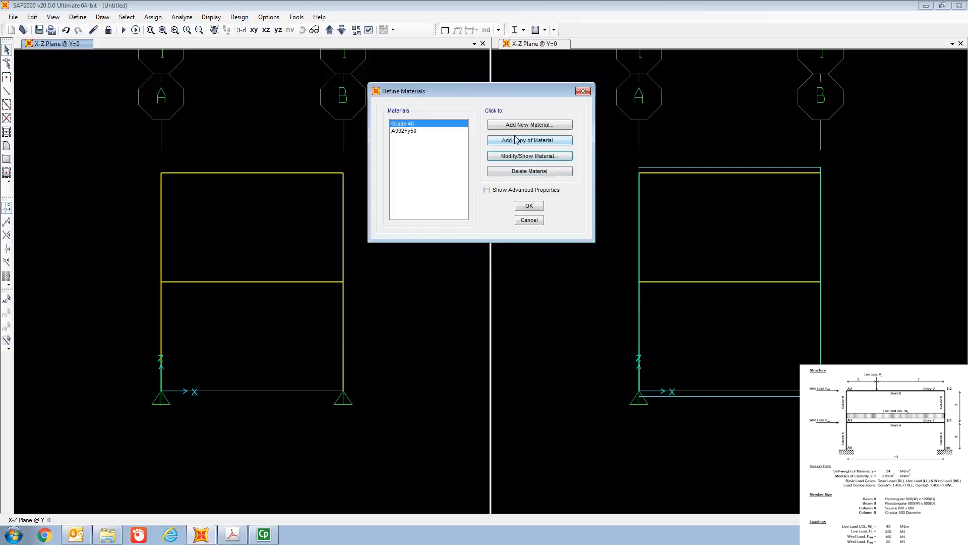
left_click(529, 207)
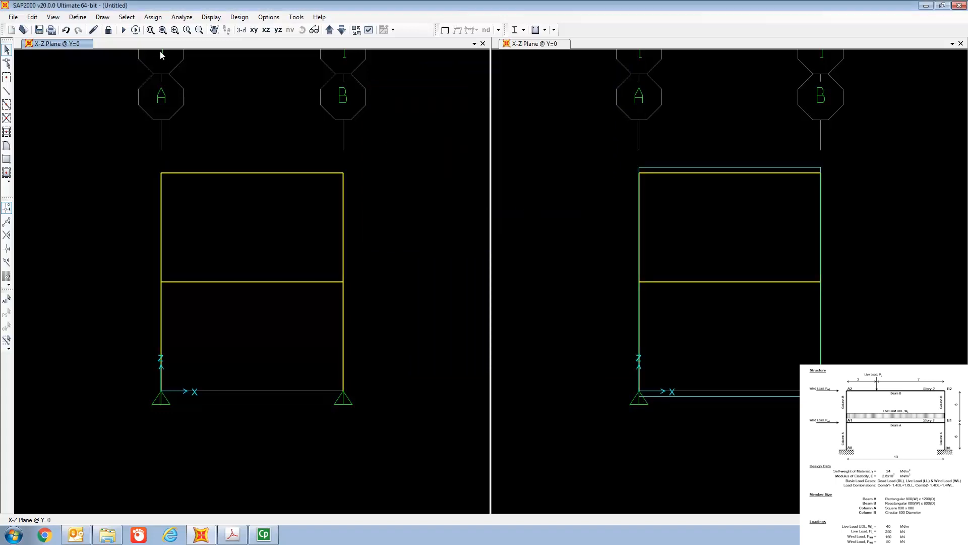
Step: Add a new rectangular concrete frame section and name it Beam A
left_click(78, 18)
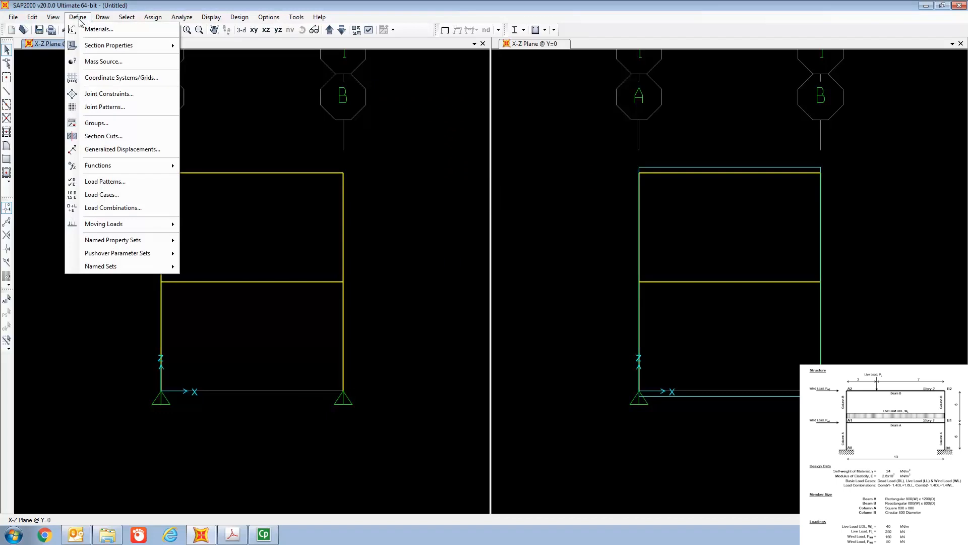
mouse_move(99, 47)
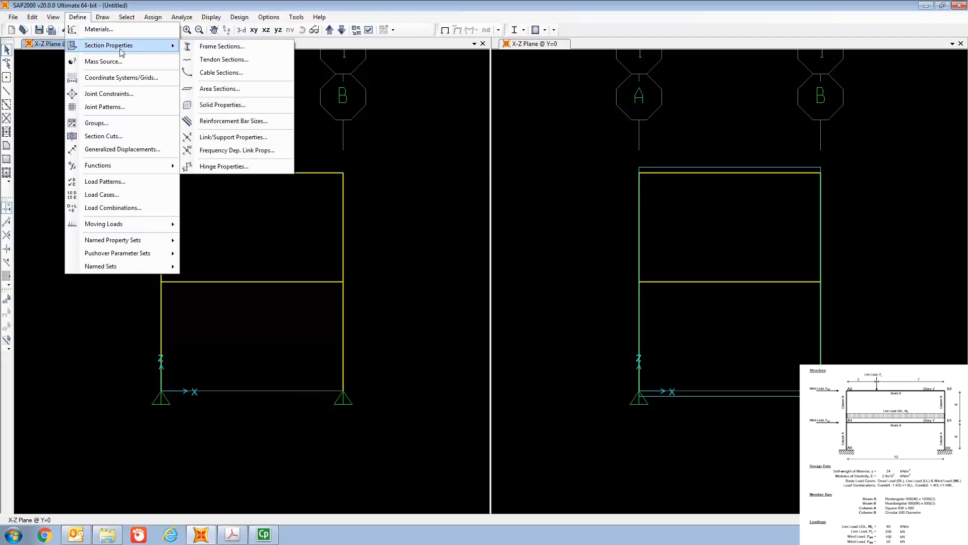
left_click(231, 50)
left_click_drag(456, 161, 433, 72)
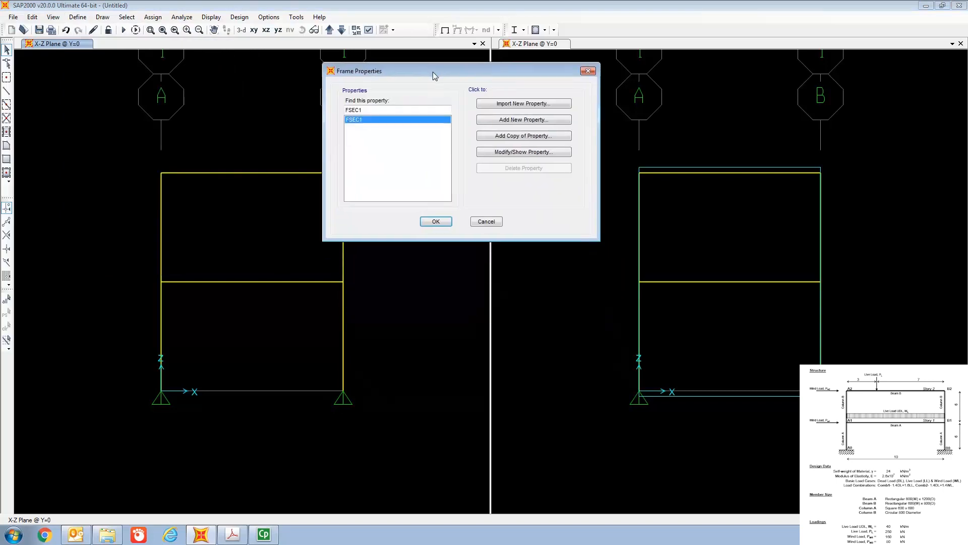
left_click(517, 123)
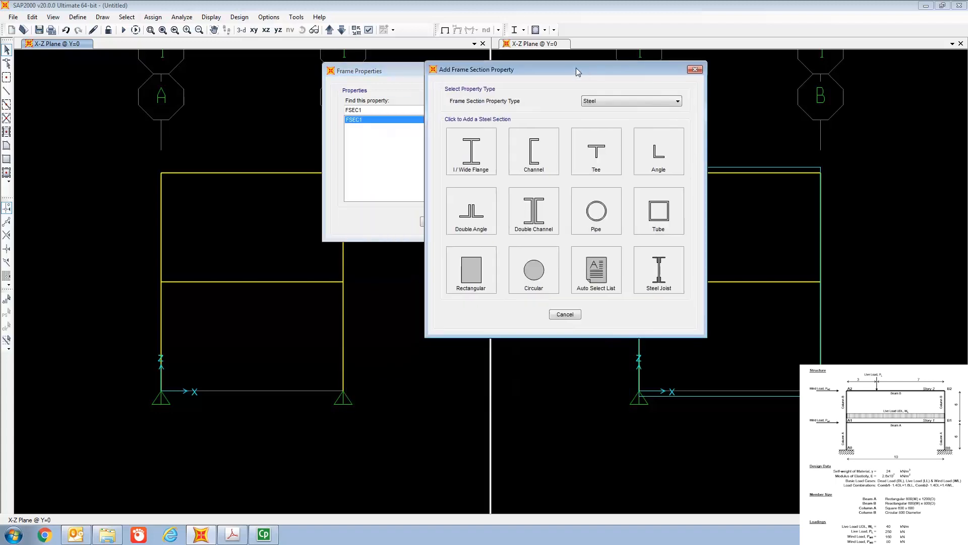
left_click(624, 102)
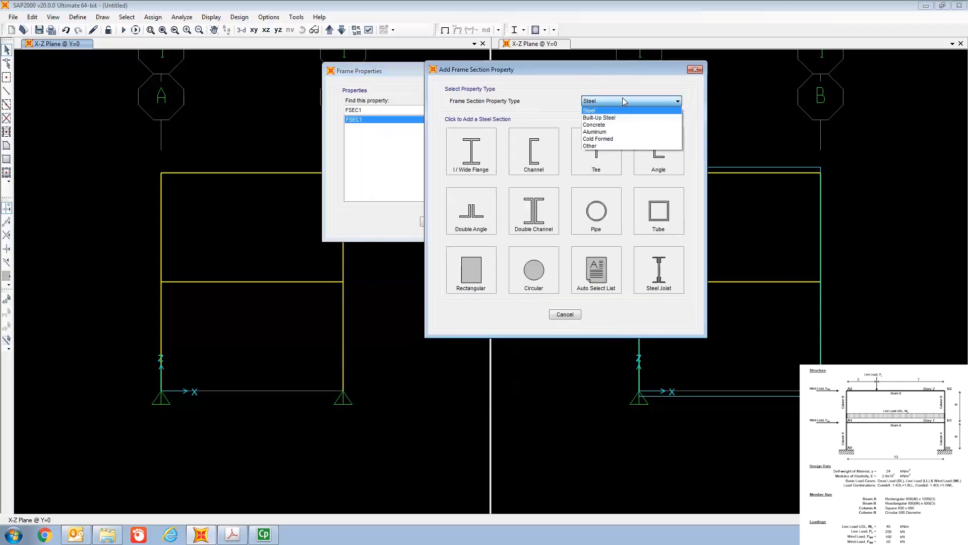
left_click(614, 126)
left_click(479, 160)
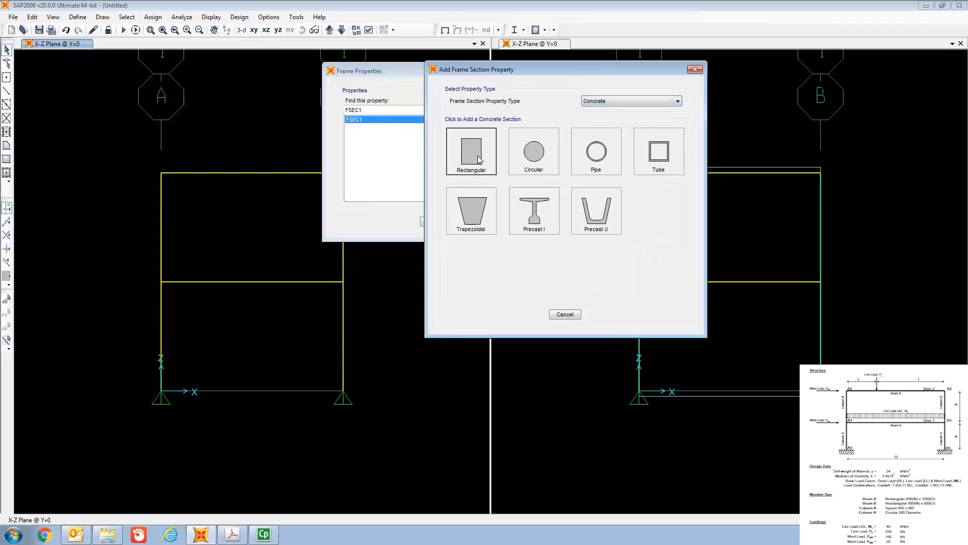
left_click_drag(474, 147, 557, 64)
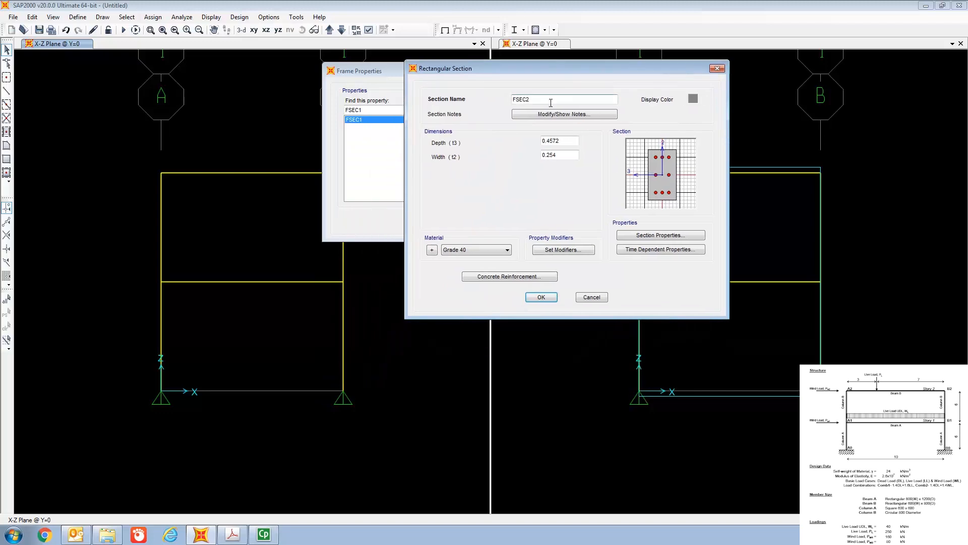
key("BackSpace")
key("BackSpace")
key("BackSpace")
type("Beam A")
Step: Set Beam A to a width of 0.8 m and a depth of 1.2 m, with Grade 40 as the material
left_click(561, 153)
key("BackSpace")
key("BackSpace")
key("BackSpace")
key("BackSpace")
key("BackSpace")
type("0.8")
left_click(562, 140)
key("BackSpace")
key("BackSpace")
key("BackSpace")
key("BackSpace")
key("BackSpace")
key("BackSpace")
type("1.2")
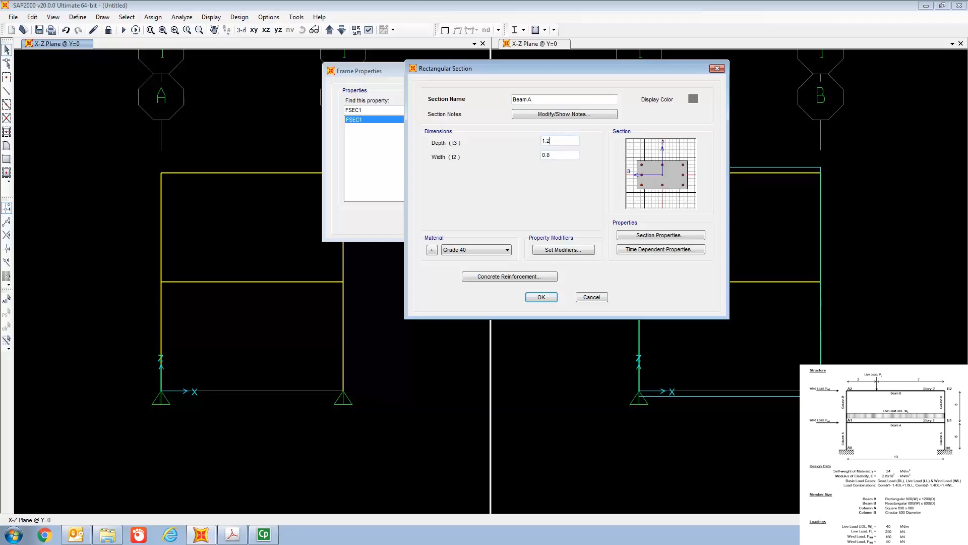
left_click(483, 251)
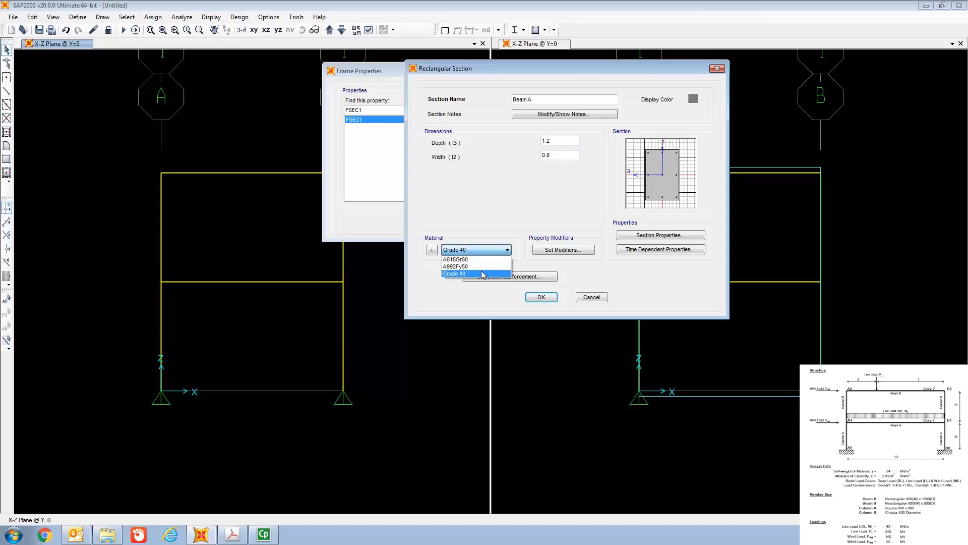
left_click(481, 272)
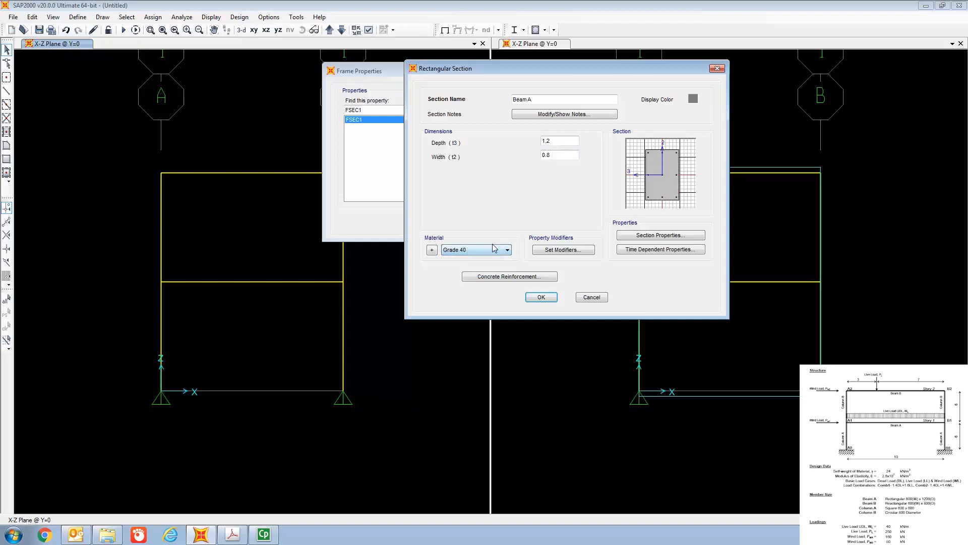
Step: Set Beam A's concrete reinforcement design type to Beam (M3 Design Only) and save the section
left_click(507, 278)
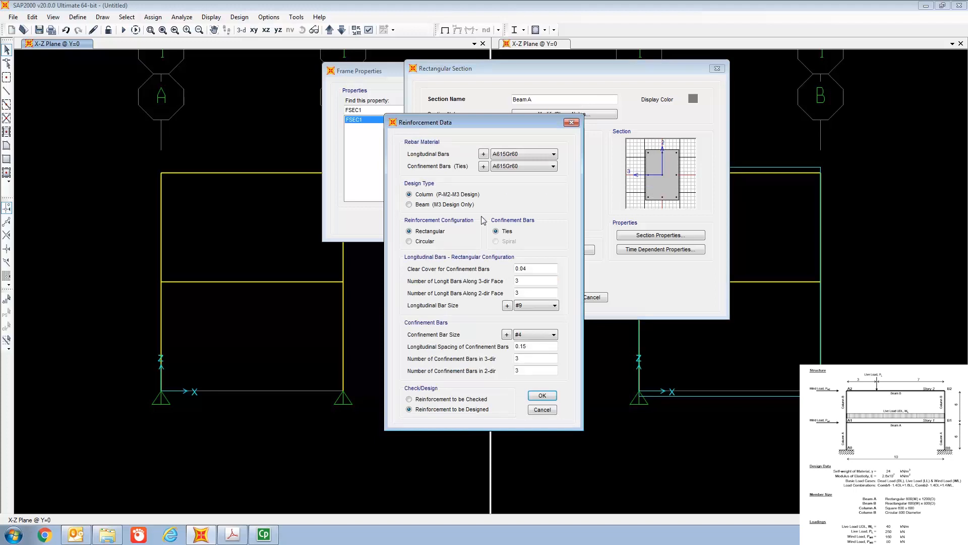
left_click(409, 204)
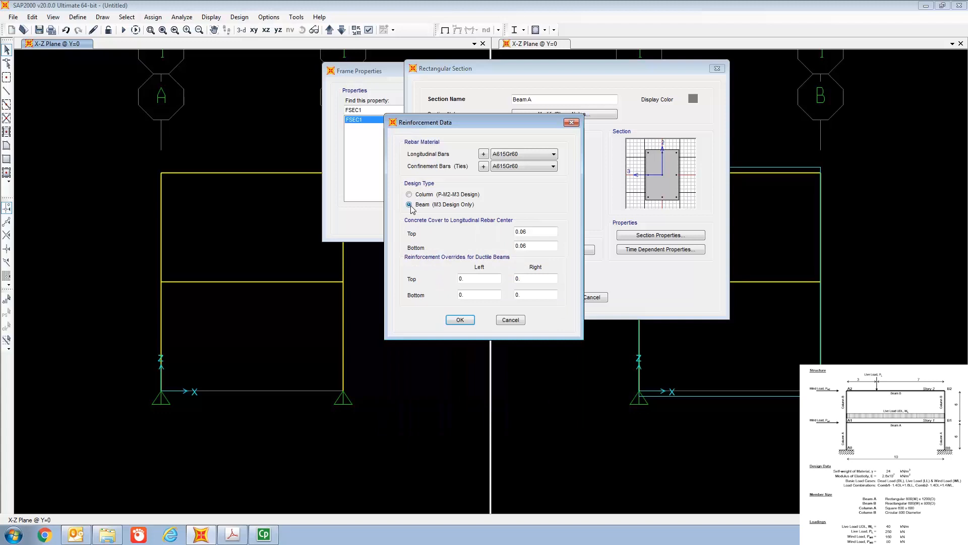
left_click(466, 322)
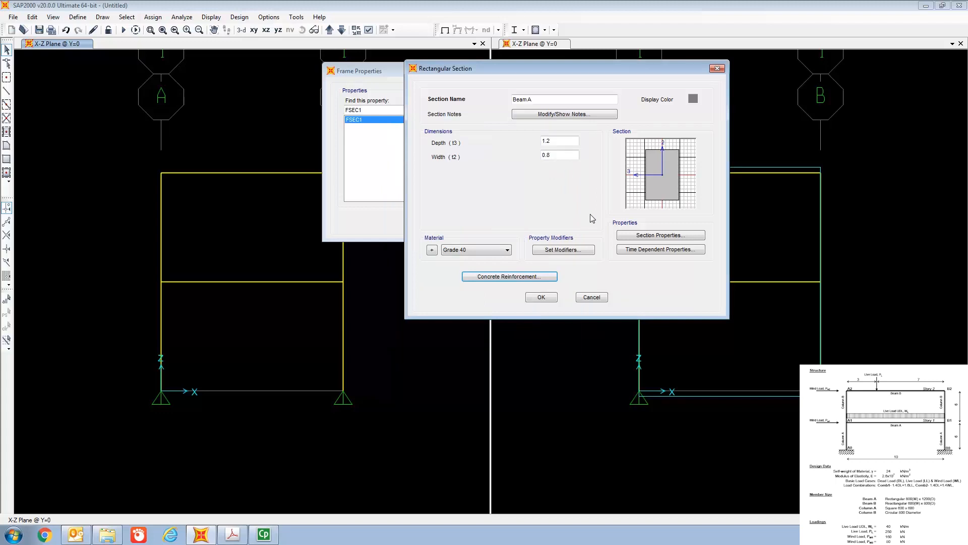
left_click(553, 300)
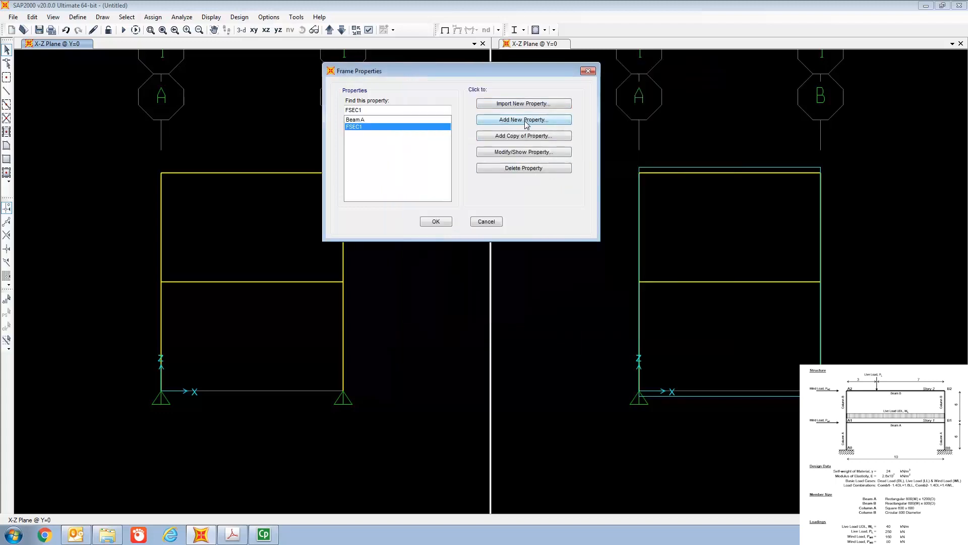
Step: Add a new rectangular concrete frame section and name it Beam B
left_click(527, 126)
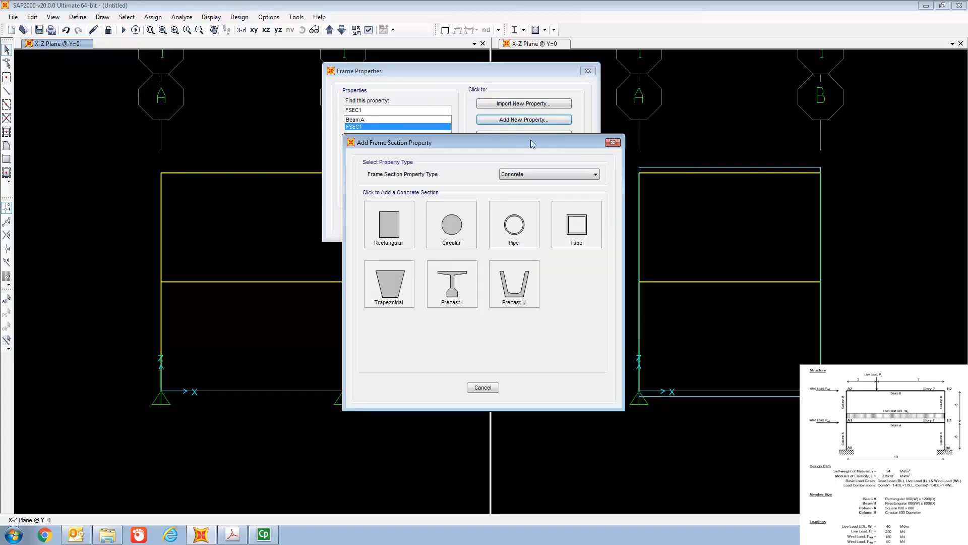
left_click(407, 231)
left_click(472, 184)
key("BackSpace")
key("BackSpace")
key("BackSpace")
key("BackSpace")
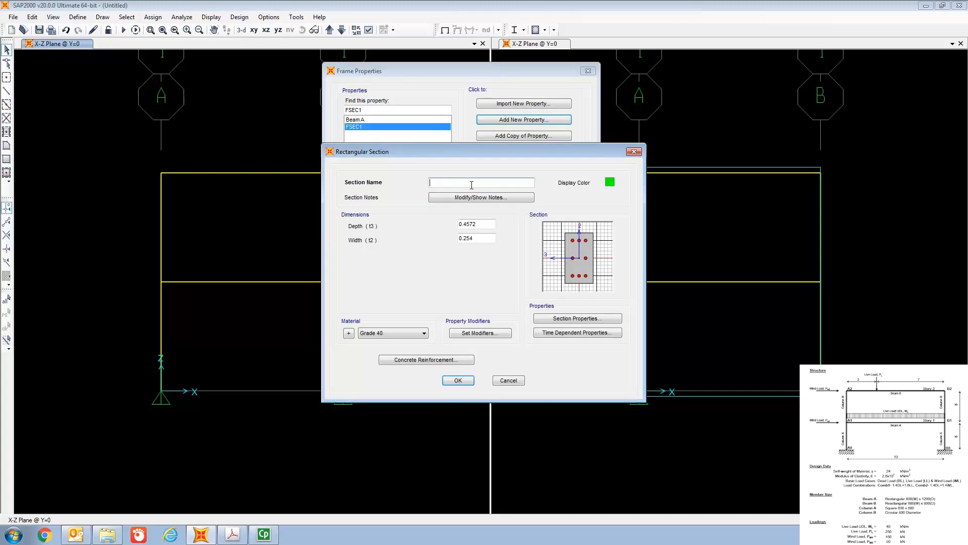
type("Beam")
Step: Set Beam B to a width of 0.6 m and a depth of 0.8 m
left_click(480, 240)
key("BackSpace")
key("BackSpace")
key("BackSpace")
type("0.6")
left_click(483, 225)
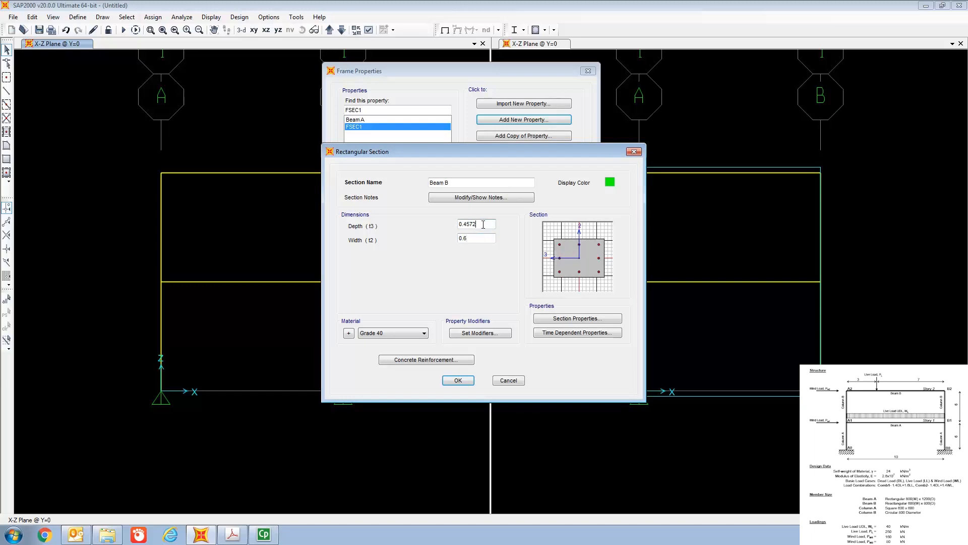
key("BackSpace")
key("BackSpace")
key("BackSpace")
key("BackSpace")
key("BackSpace")
type(".8")
Step: Set Beam B's concrete reinforcement design type to Beam (M3 Design Only) and save the section
left_click(414, 360)
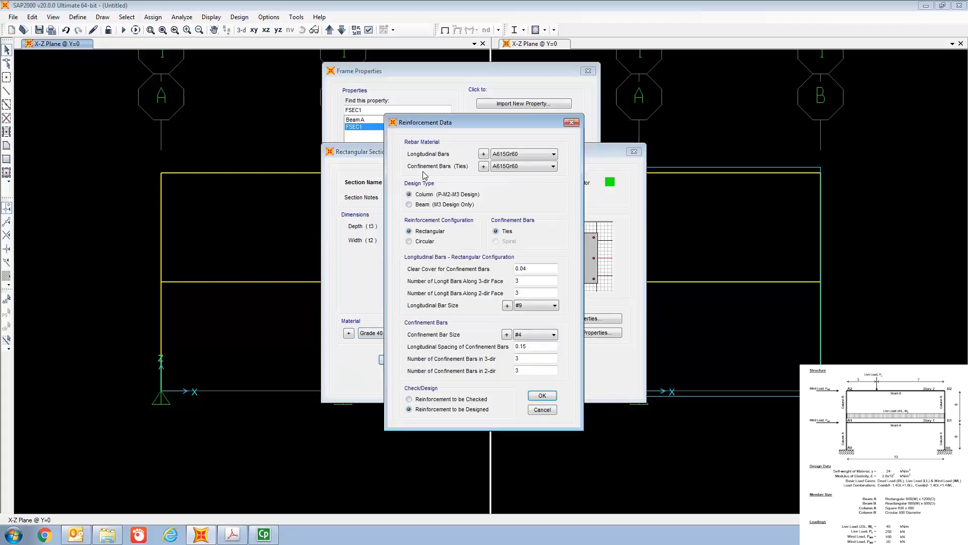
left_click(416, 206)
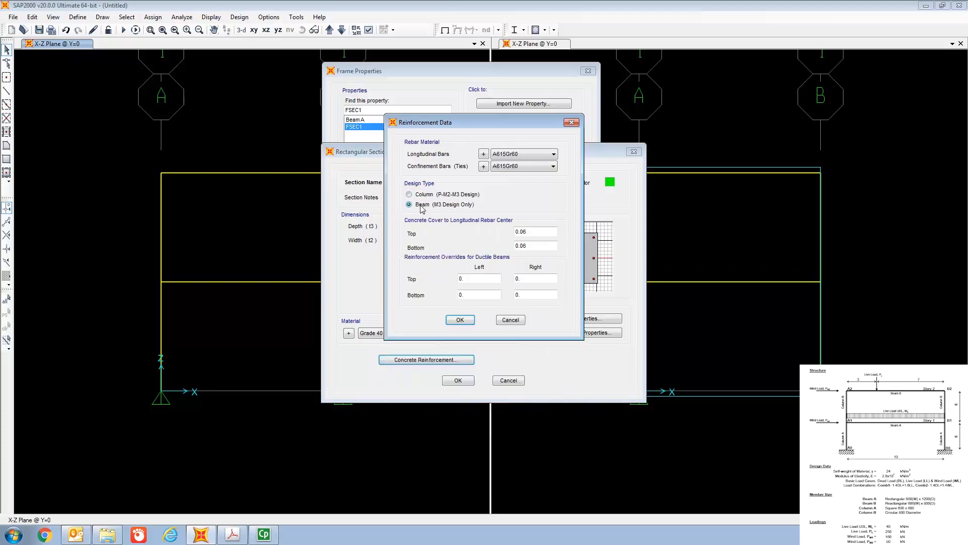
left_click(460, 320)
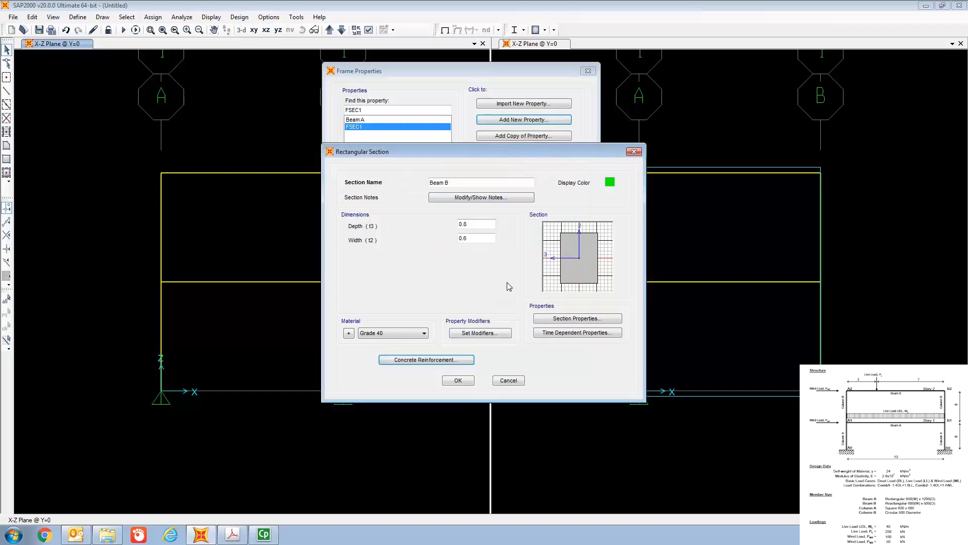
left_click(469, 382)
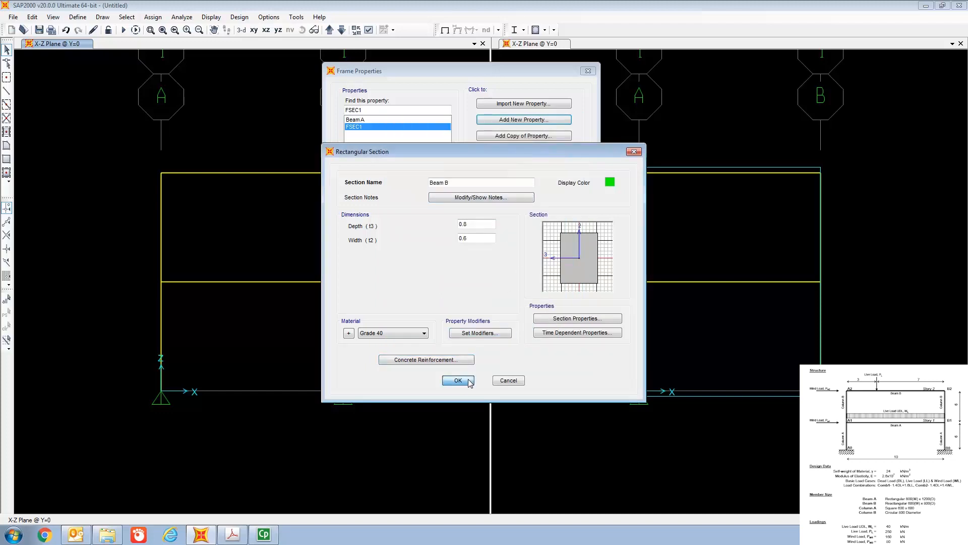
Step: Add a new circular concrete frame section and name it Column B
left_click(511, 120)
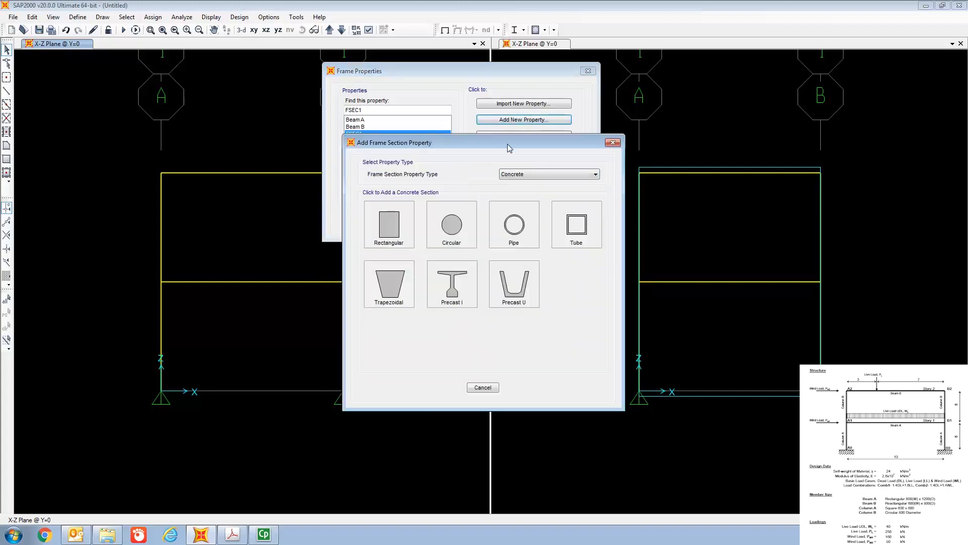
left_click(463, 236)
left_click(474, 181)
key("BackSpace")
key("BackSpace")
key("BackSpace")
type("Column B")
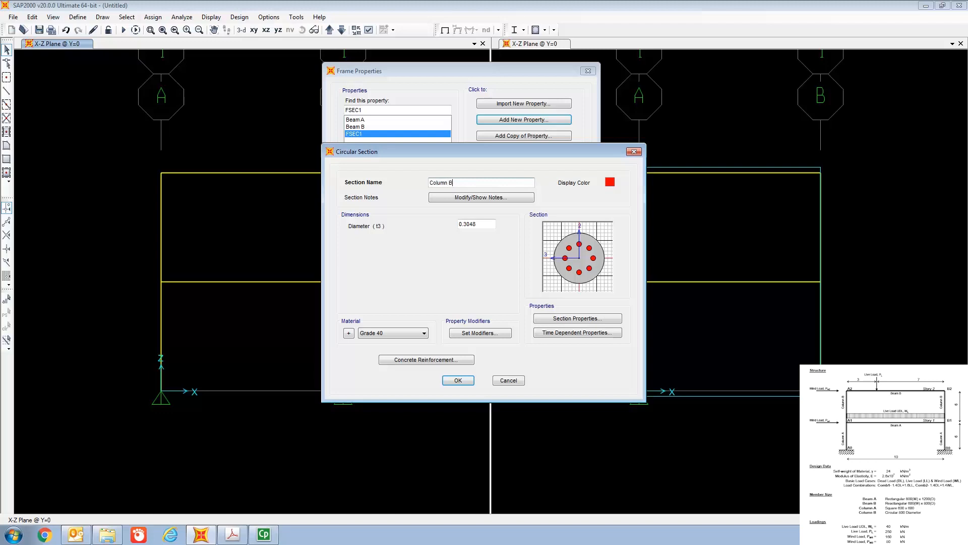
Step: Set the diameter of Column B to 0.8 m
left_click(477, 223)
key("BackSpace")
key("BackSpace")
key("BackSpace")
key("BackSpace")
type("0.8")
Step: Accept the default Column (P-M2-M3 Design) reinforcement data for Column B and save the section
left_click(436, 360)
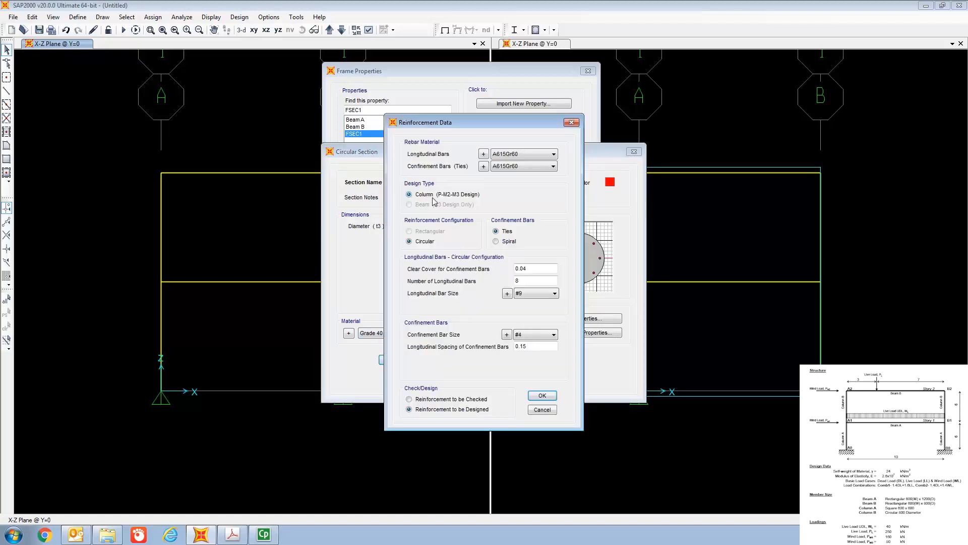
left_click(541, 397)
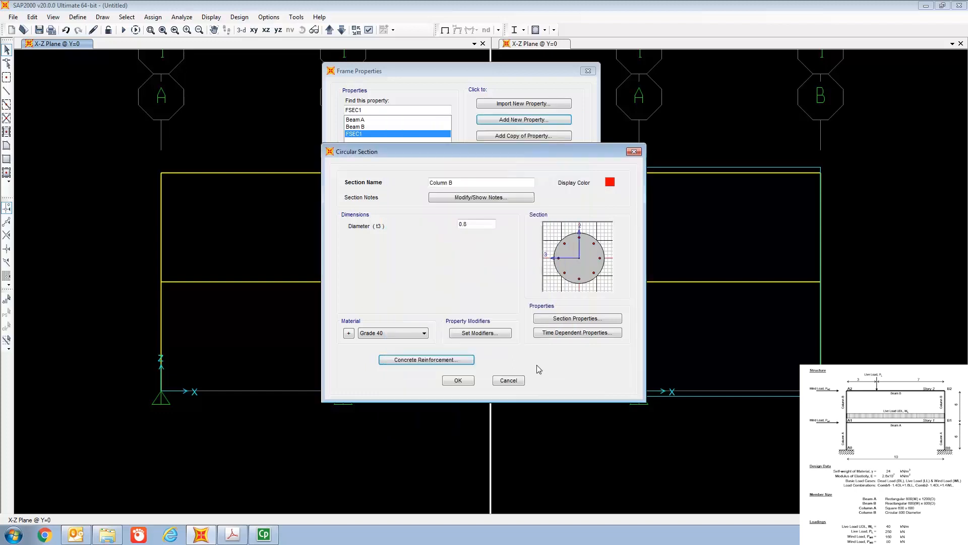
left_click(466, 381)
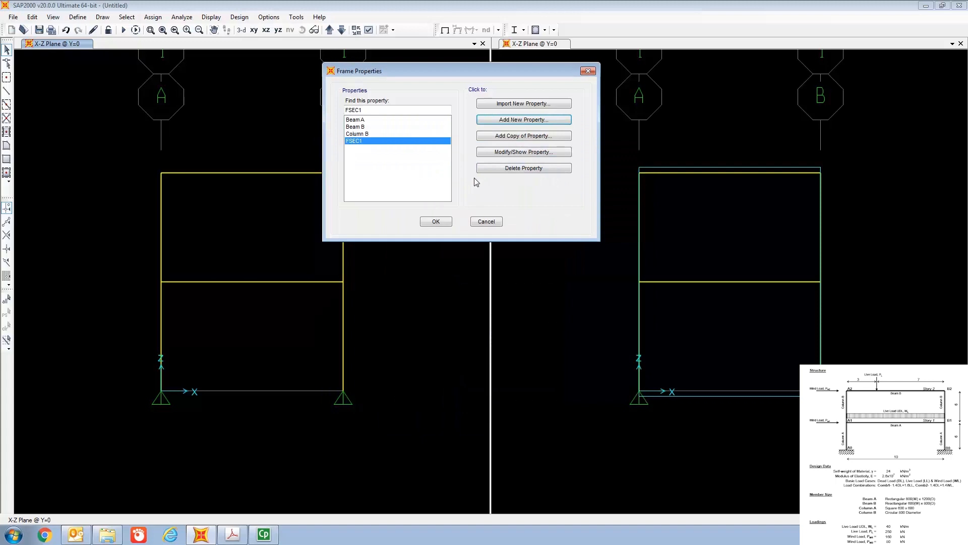
Step: Add a new rectangular concrete frame section and name it Column A
left_click(517, 122)
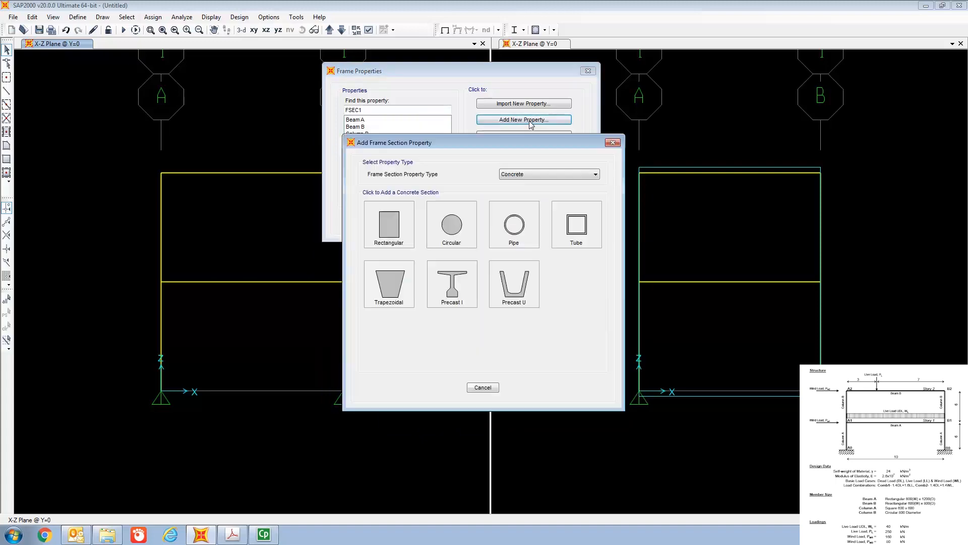
left_click(404, 241)
left_click(501, 183)
key("BackSpace")
key("BackSpace")
key("BackSpace")
key("BackSpace")
key("BackSpace")
type("Column ")
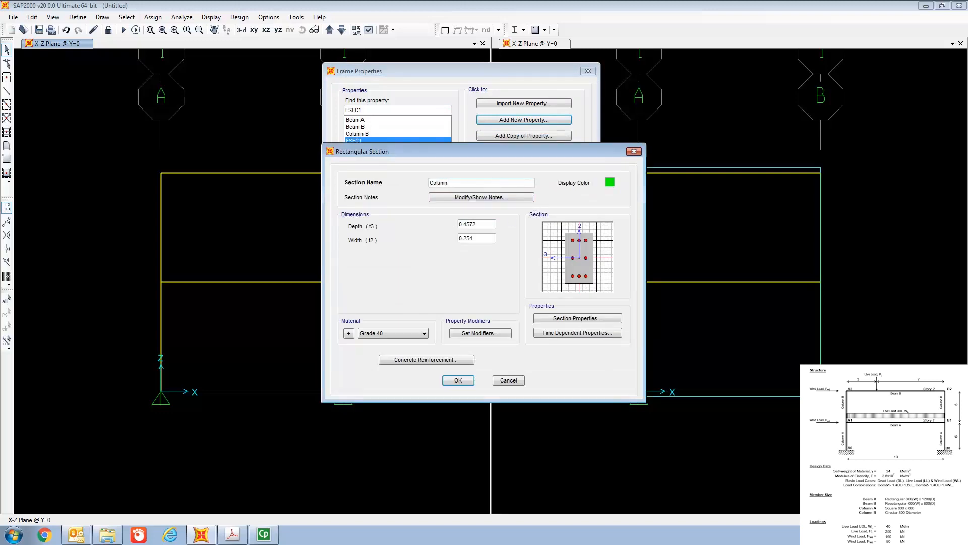
type("A")
Step: Set both the depth and the width of Column A to 0.6 m
left_click(490, 225)
key("BackSpace")
key("BackSpace")
key("BackSpace")
key("BackSpace")
key("BackSpace")
key("BackSpace")
type("0.6")
left_click(488, 239)
key("BackSpace")
key("BackSpace")
key("BackSpace")
key("BackSpace")
key("BackSpace")
type("0.6")
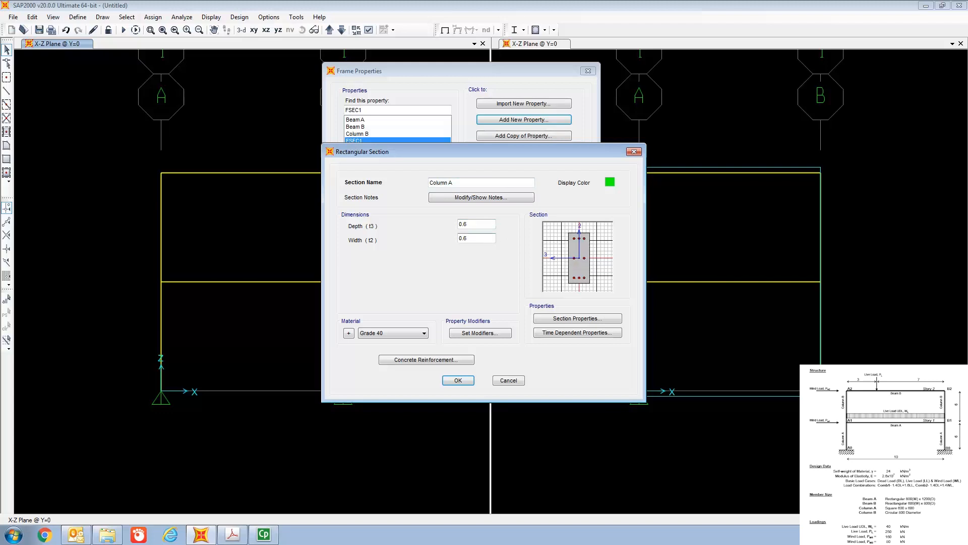
Step: Accept the default column reinforcement data for Column A, then save the section and finish defining frame properties
left_click(429, 360)
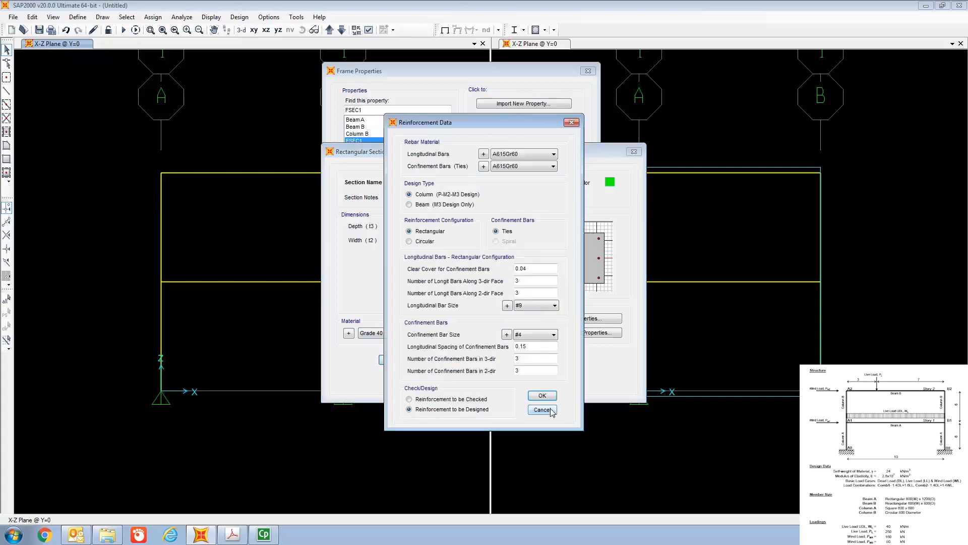
left_click(542, 395)
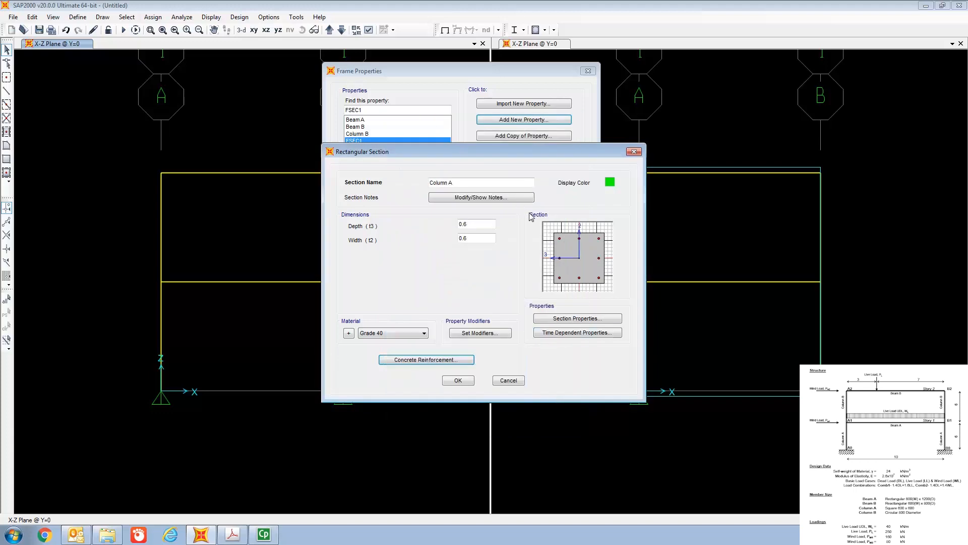
left_click(458, 381)
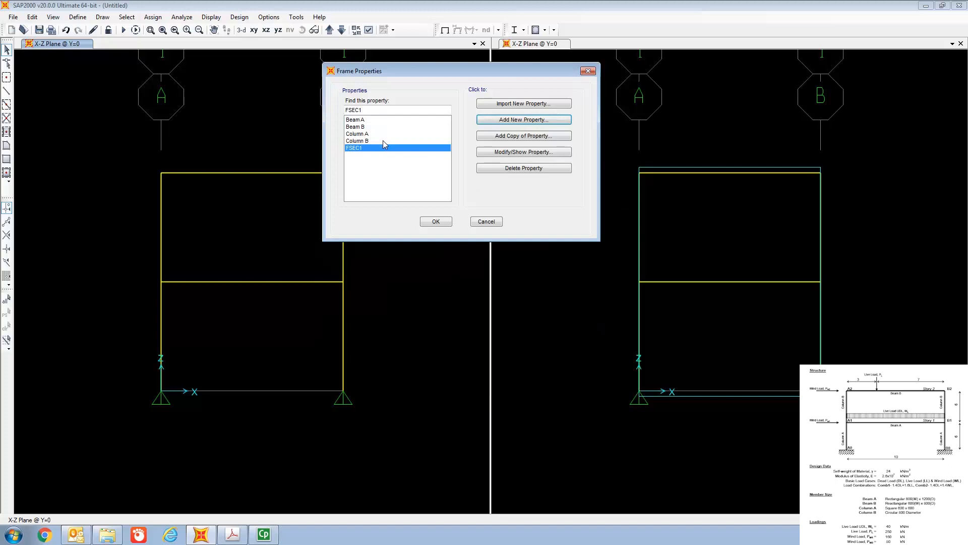
left_click(437, 222)
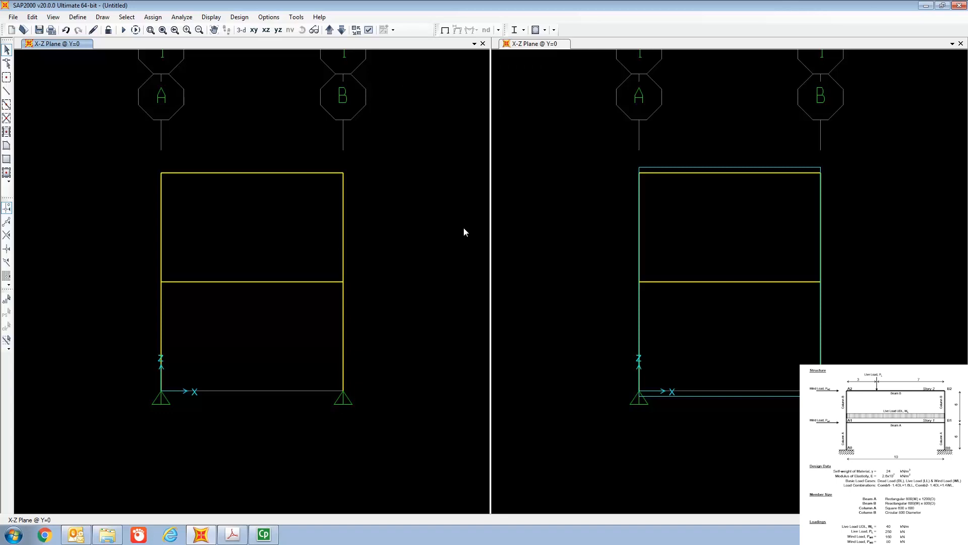
Step: Assign the Beam B section to the story 2 beam at the top of the frame
right_click(256, 173)
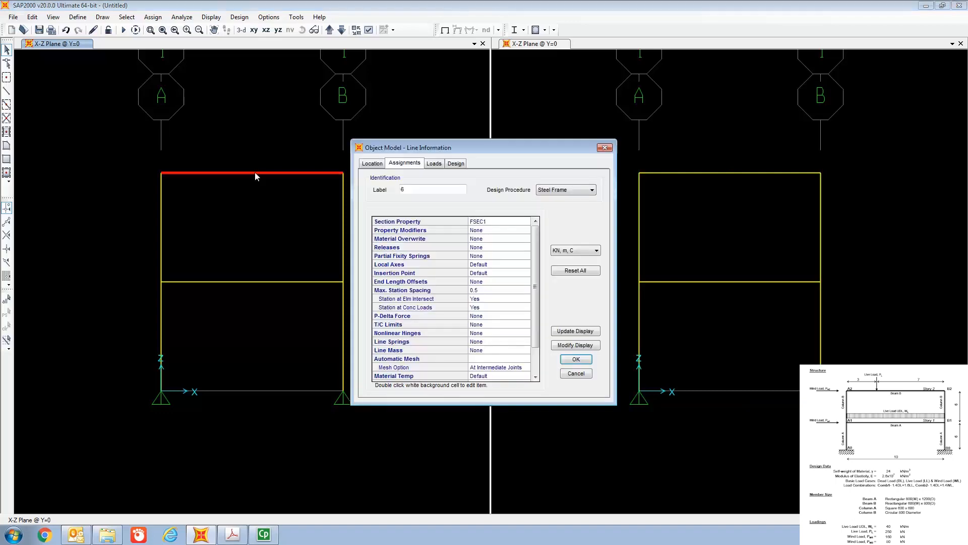
double_click(502, 223)
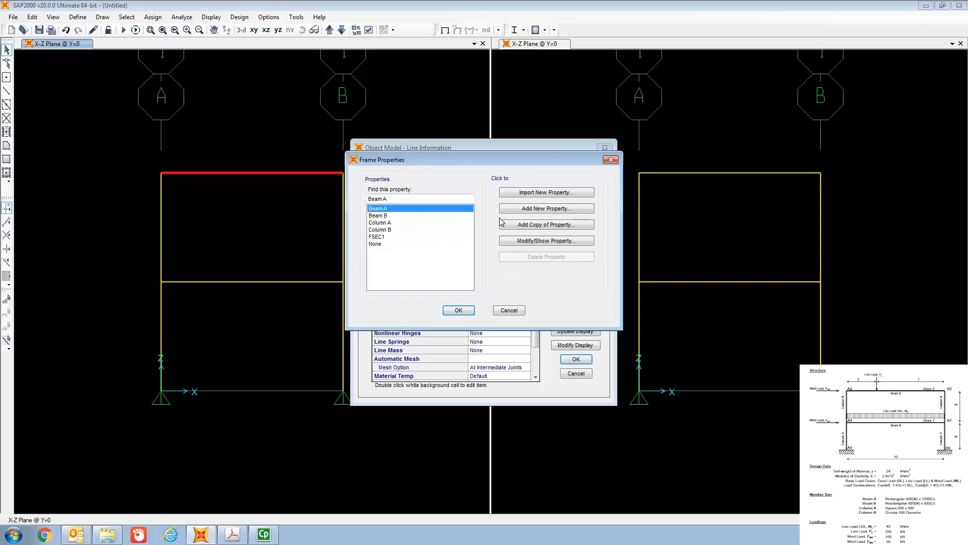
left_click(382, 216)
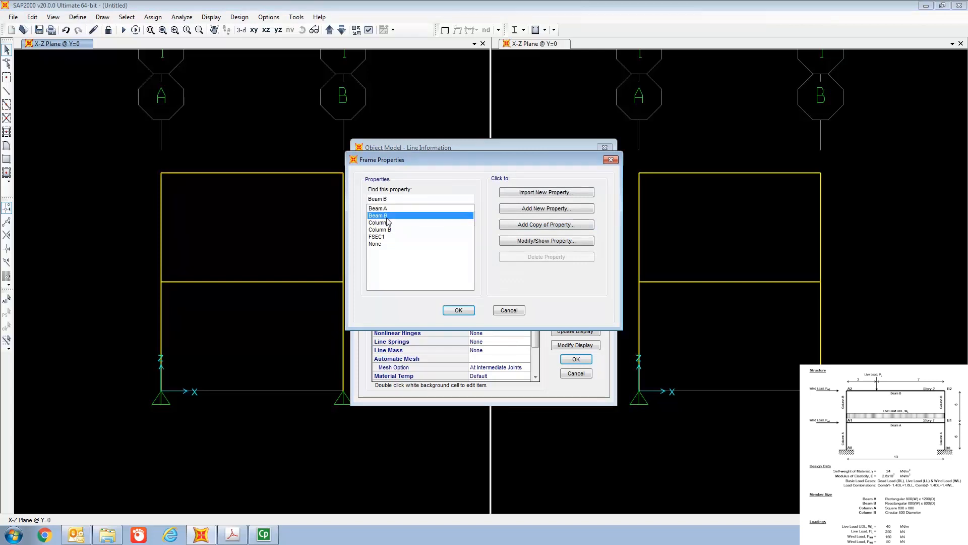
left_click(459, 310)
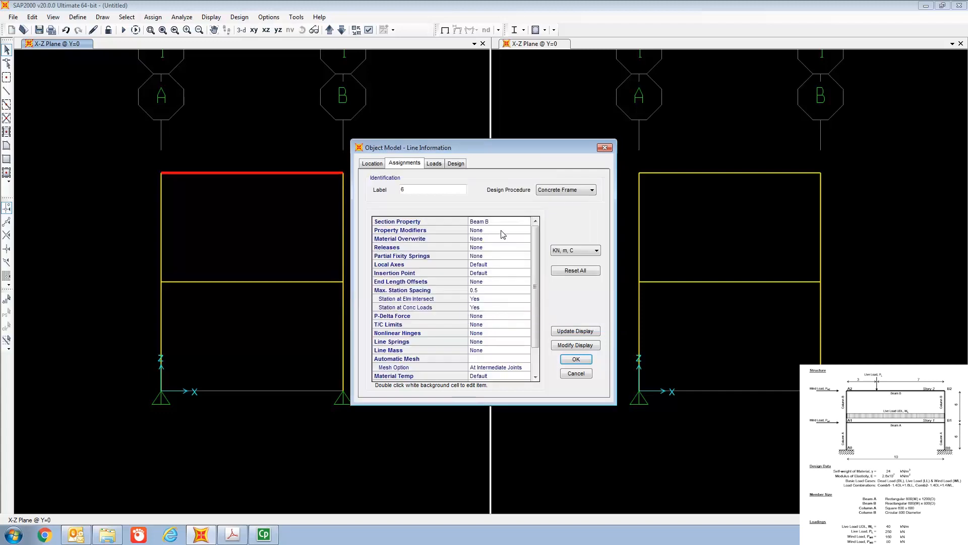
left_click(576, 359)
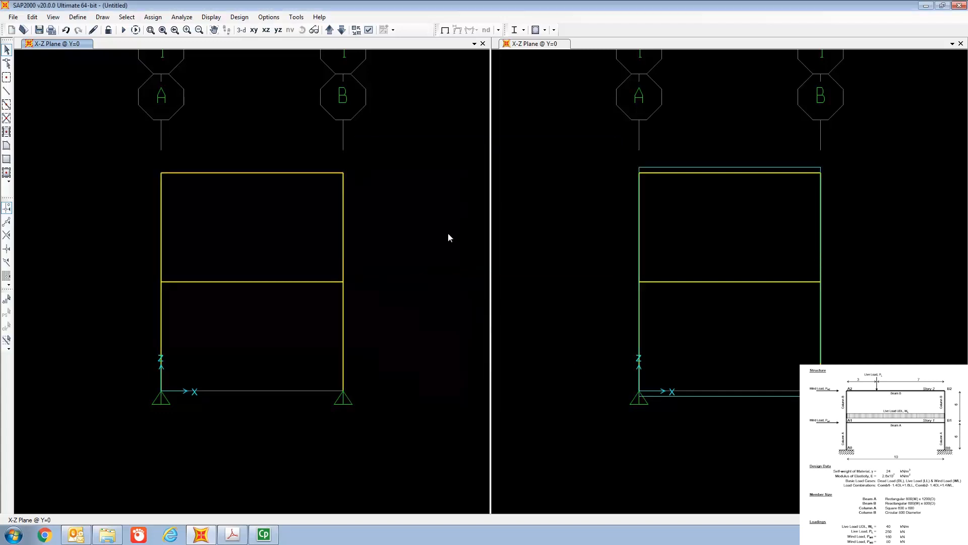
Step: Assign the Beam A section to the story 1 beam at mid-height of the frame
right_click(280, 283)
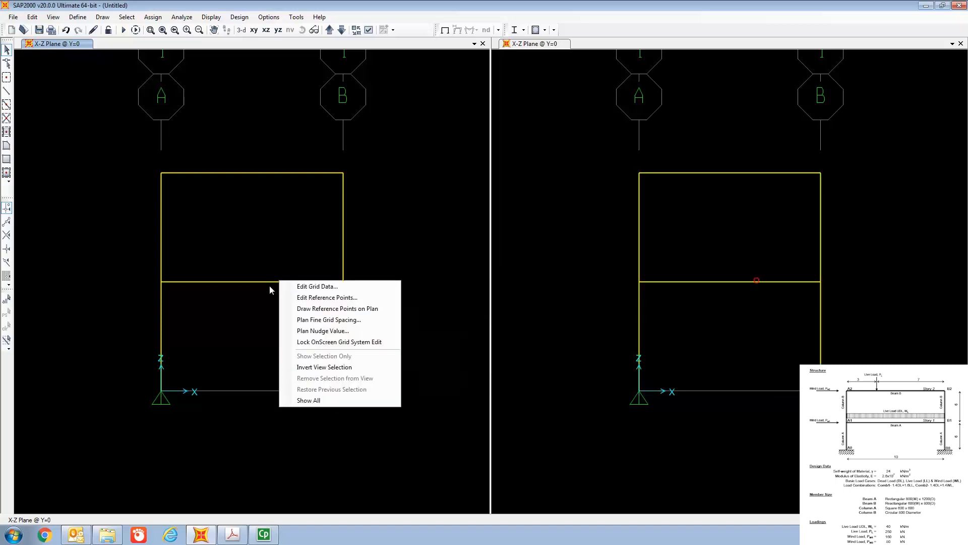
left_click(268, 281)
right_click(269, 280)
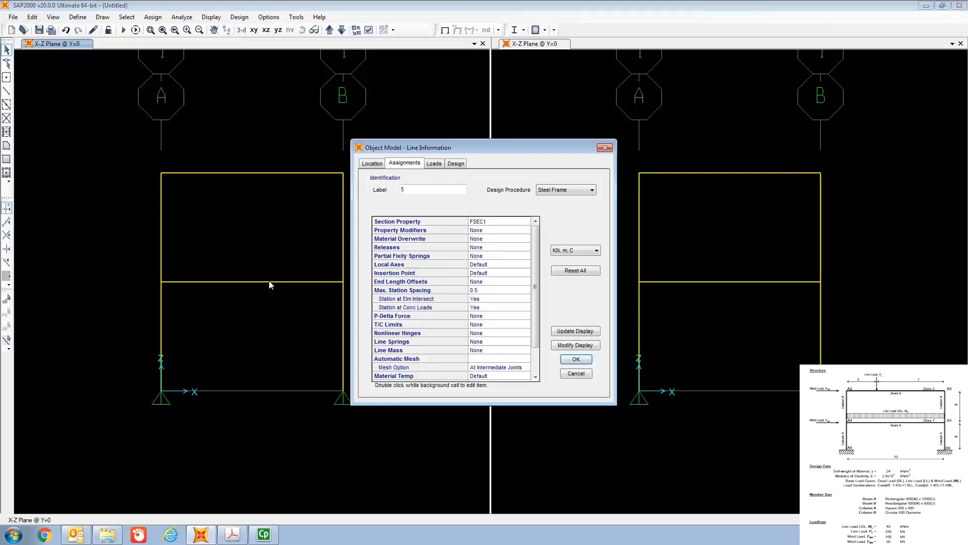
double_click(502, 223)
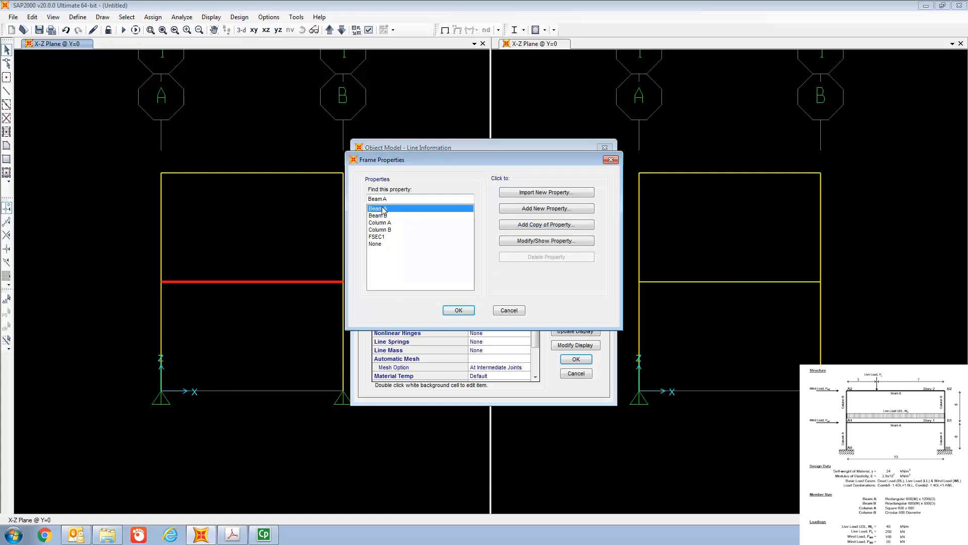
left_click(459, 309)
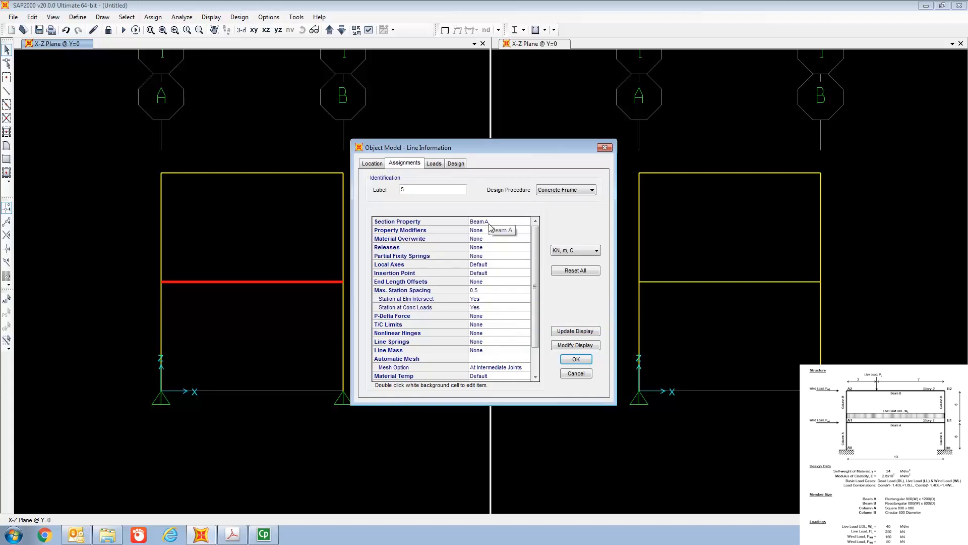
left_click(583, 361)
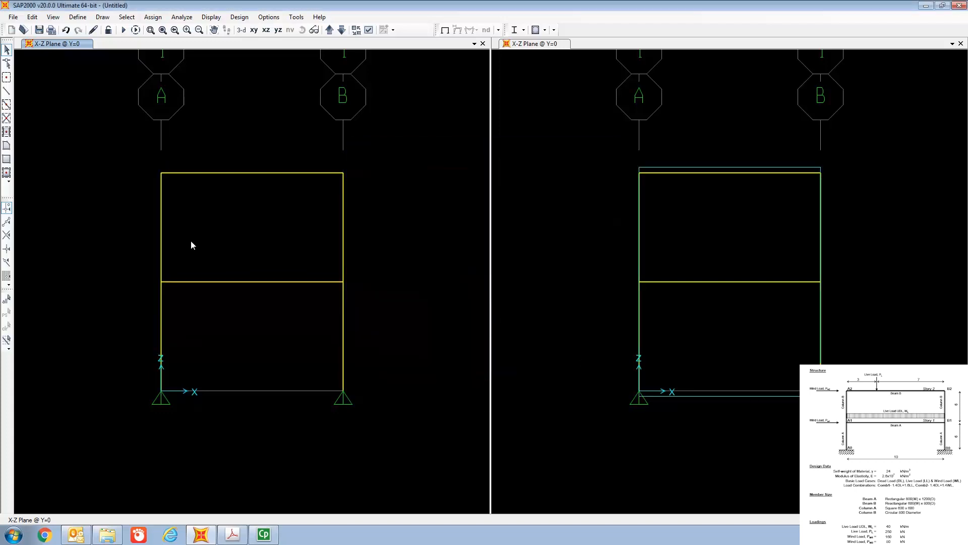
Step: Assign the Column B section to the upper-story column on grid line A
right_click(161, 235)
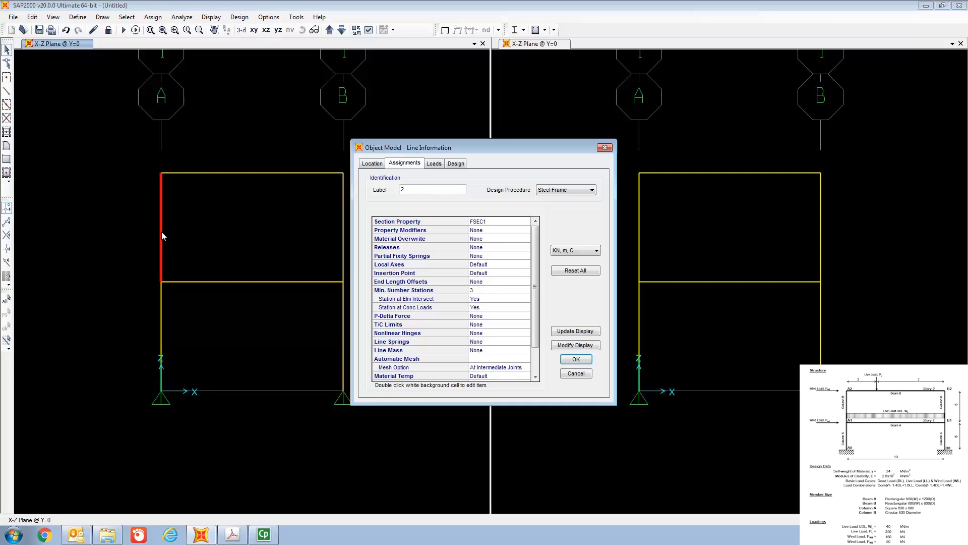
double_click(470, 223)
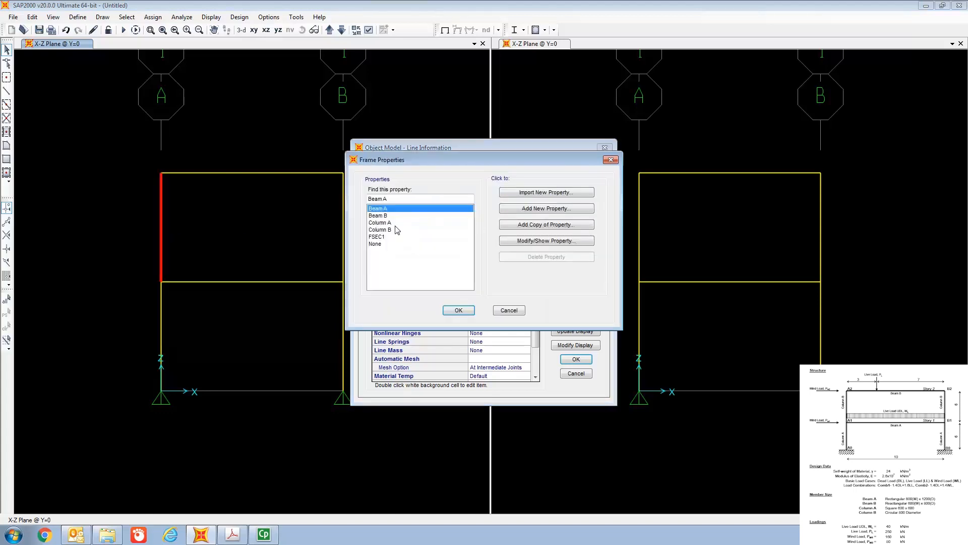
left_click(394, 229)
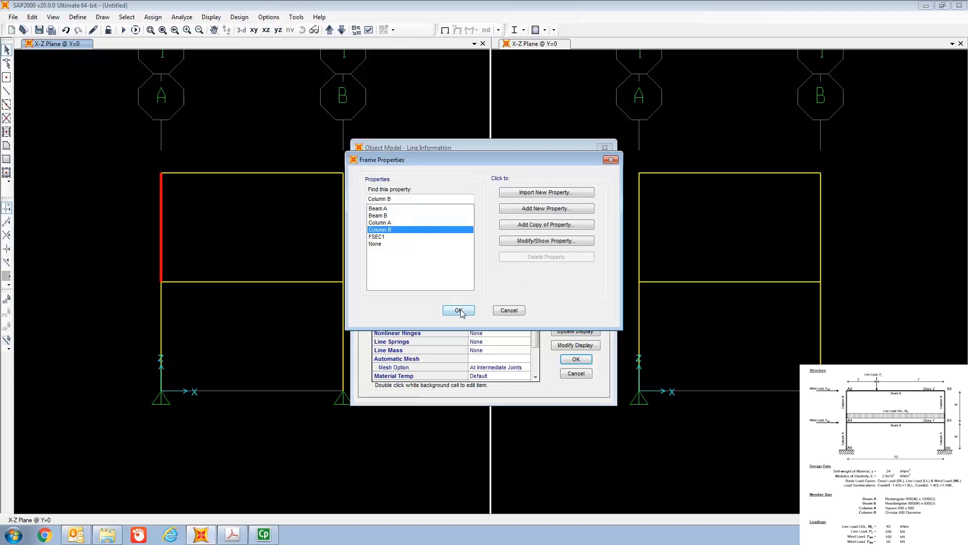
left_click(458, 309)
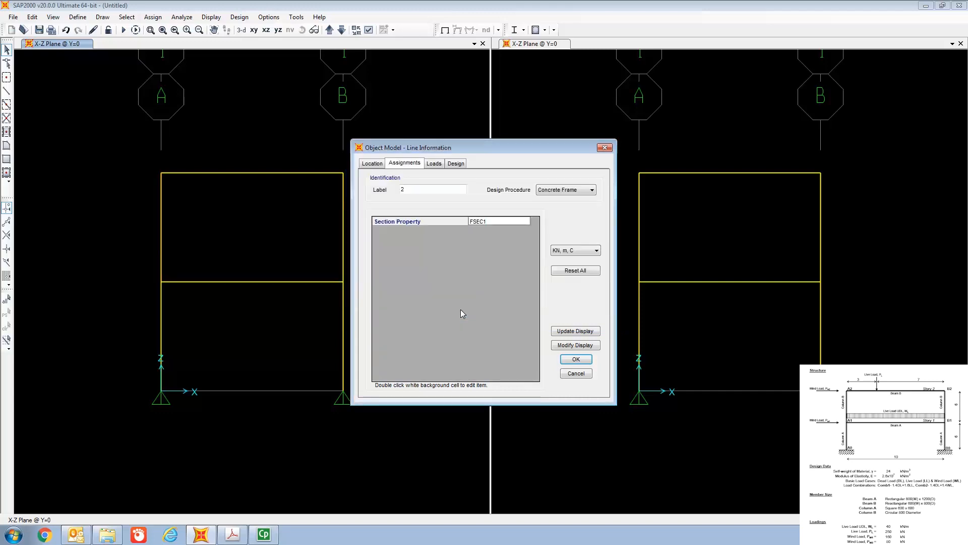
left_click(579, 361)
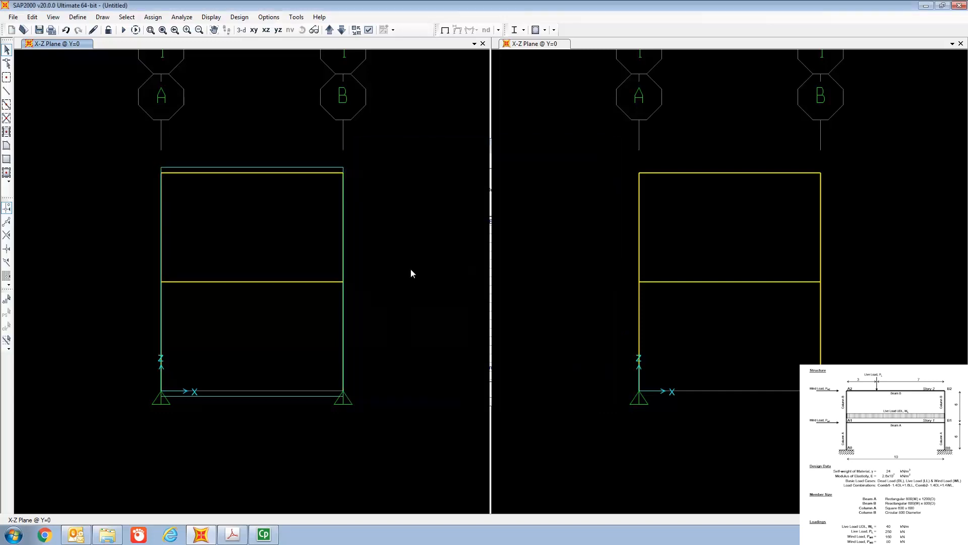
Step: Assign the Column B section to the upper-story column on grid line B
right_click(344, 236)
double_click(482, 219)
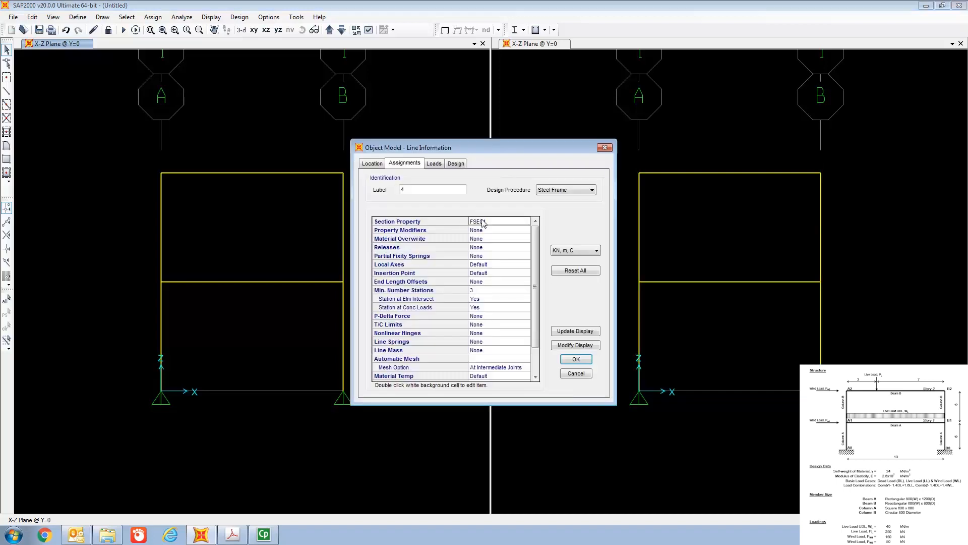
left_click(384, 230)
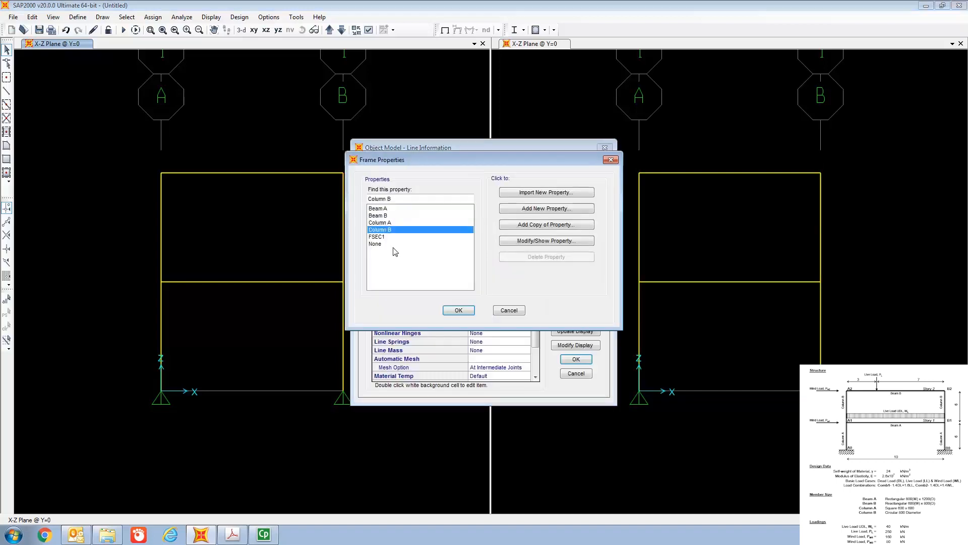
left_click(458, 310)
left_click(576, 359)
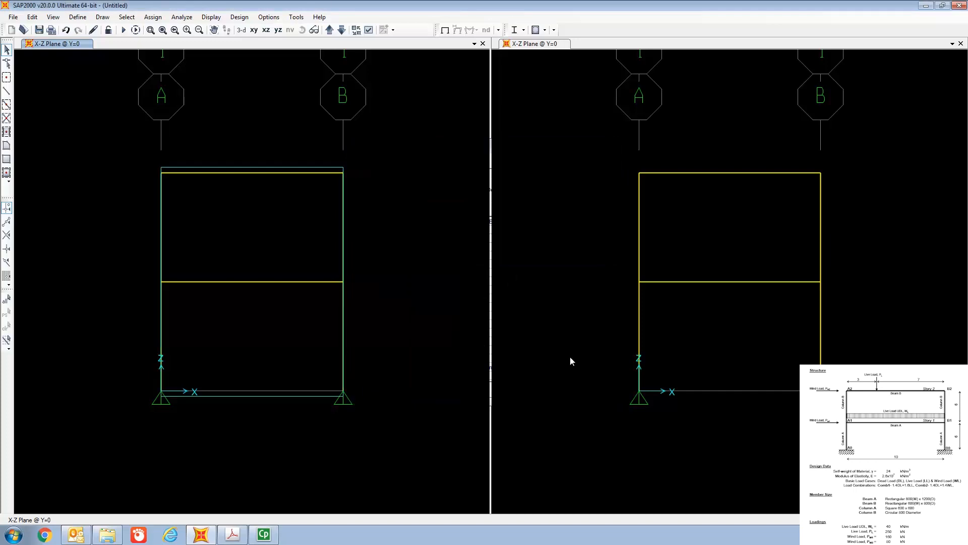
Step: Assign the Column A section to the ground-story column on grid line A
right_click(161, 339)
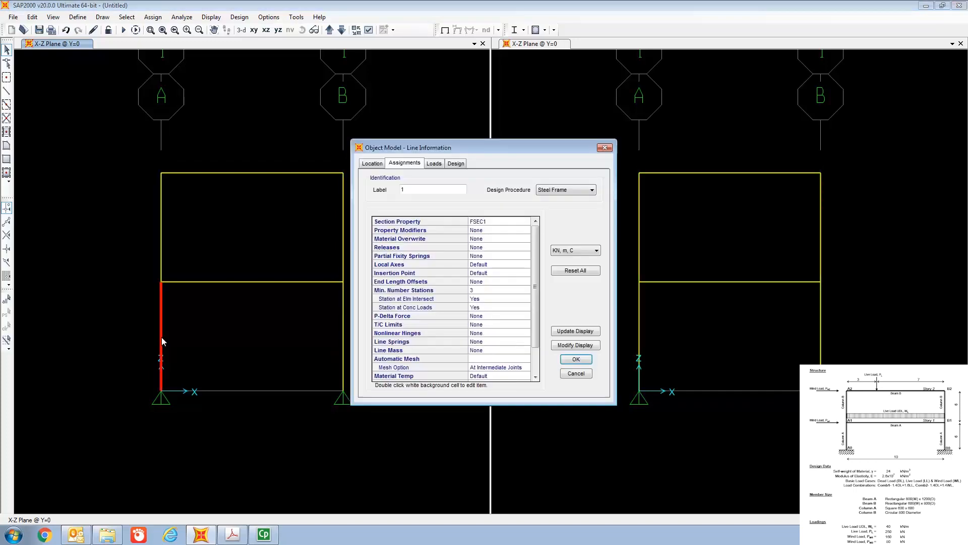
double_click(479, 222)
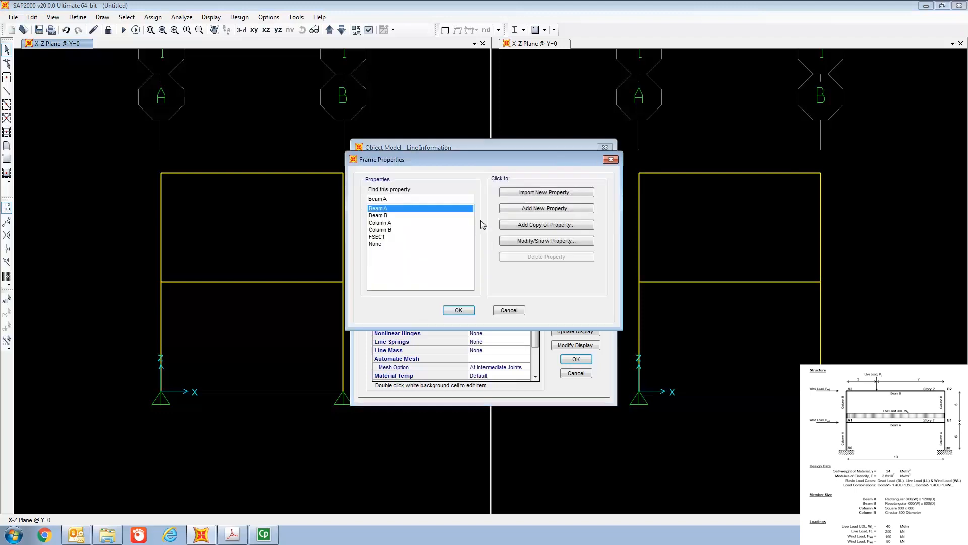
left_click(397, 224)
left_click(459, 311)
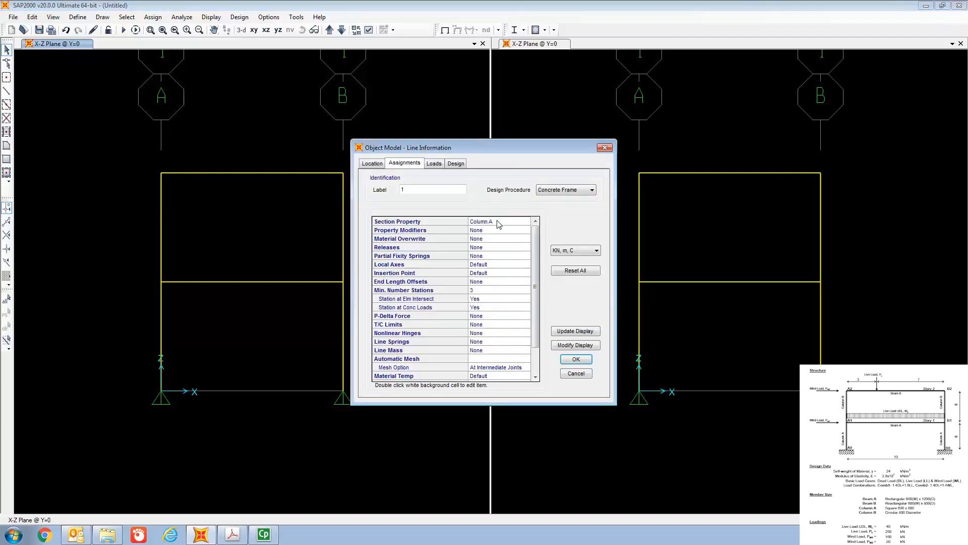
left_click(574, 361)
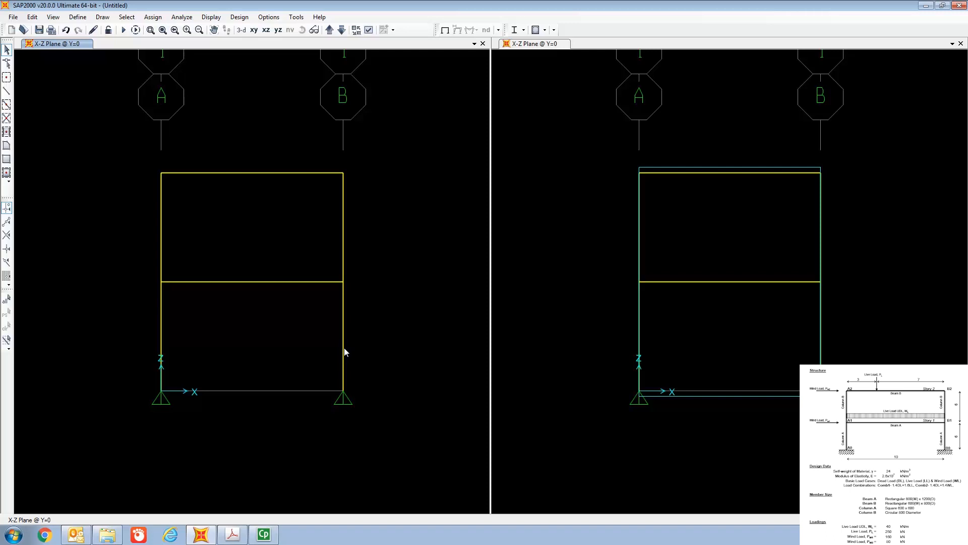
Step: Assign the Column A section to the ground-story column on grid line B
right_click(343, 349)
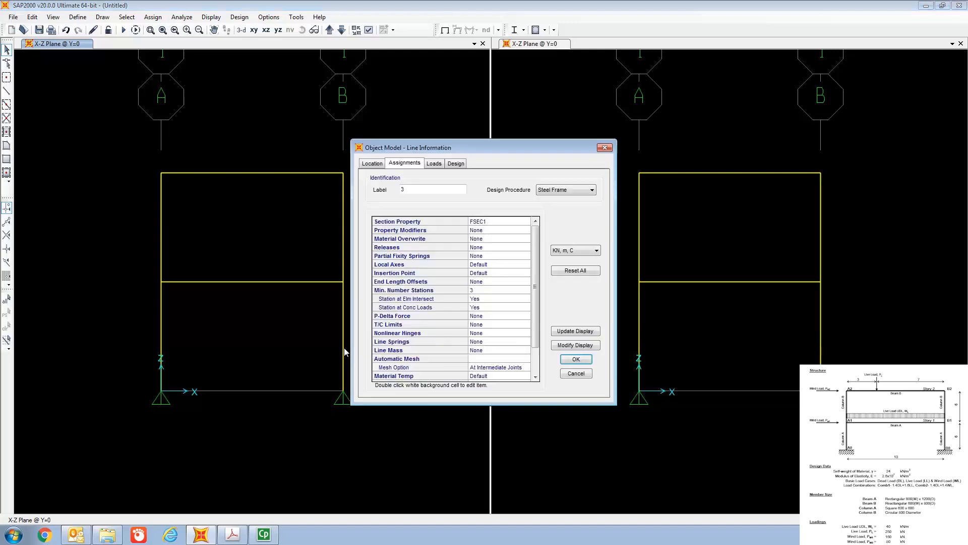
double_click(506, 222)
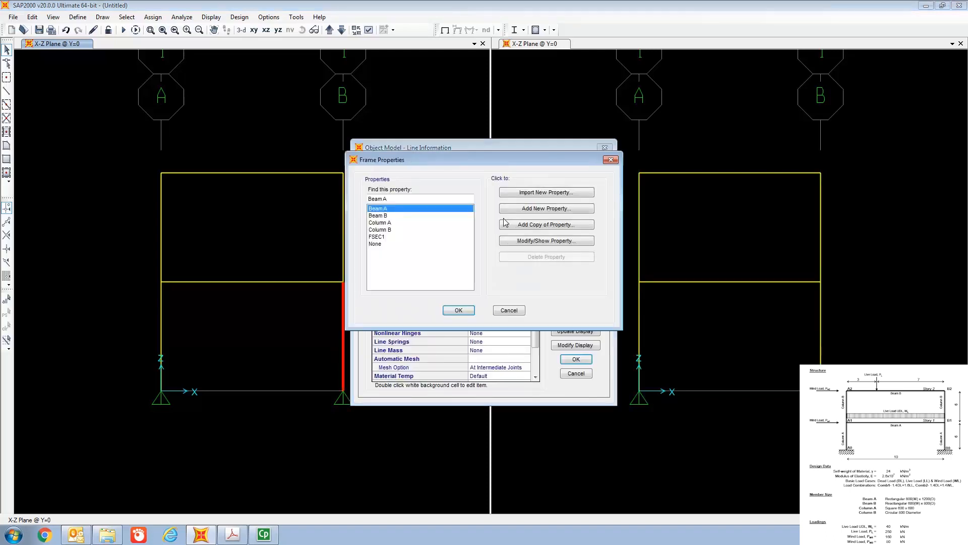
left_click(390, 223)
left_click(459, 310)
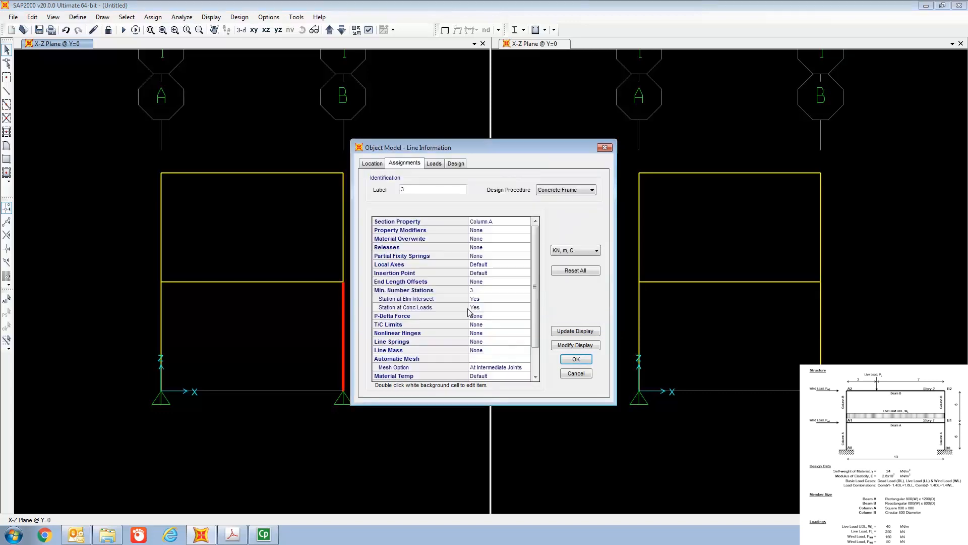
left_click(585, 359)
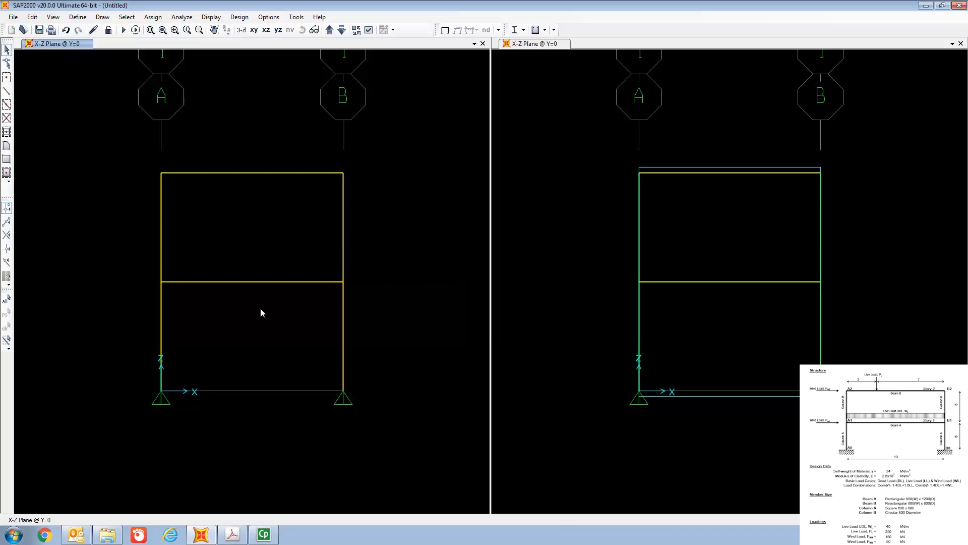
Step: Set the view type to Extrude in the display options so the members show their section shapes
left_click(54, 19)
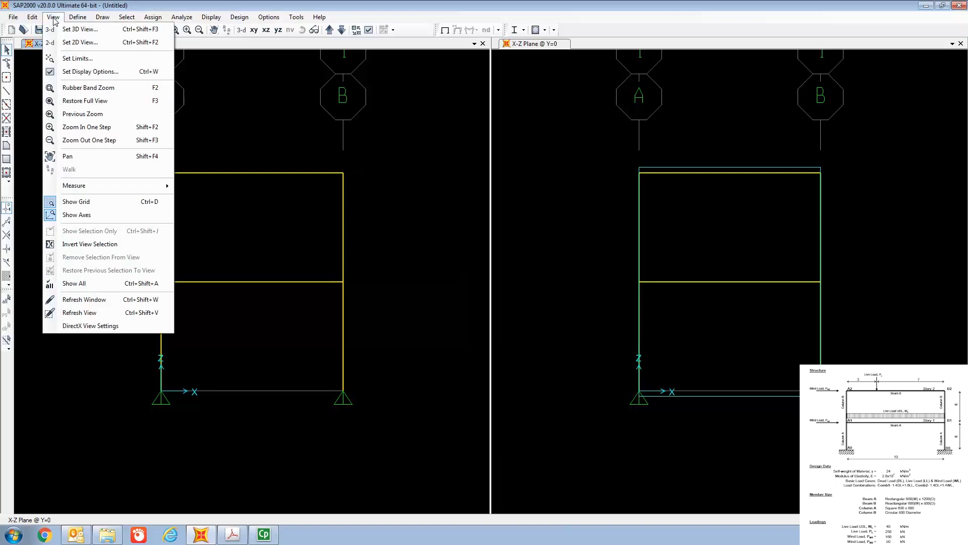
left_click(84, 74)
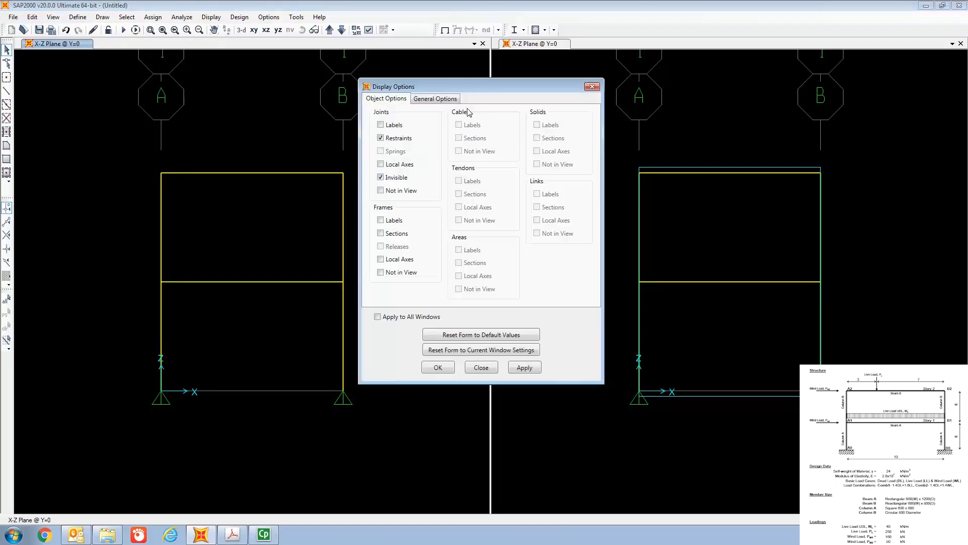
left_click(437, 99)
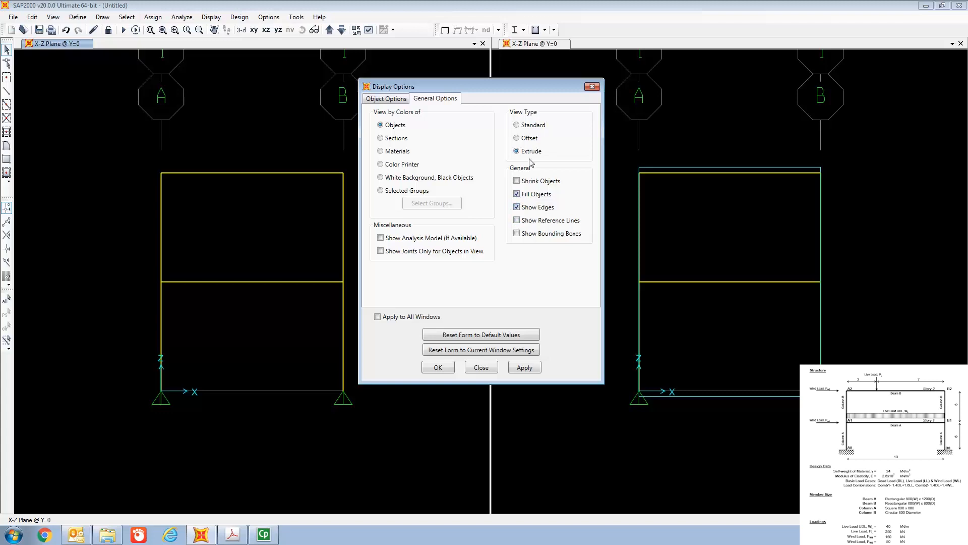
left_click(437, 367)
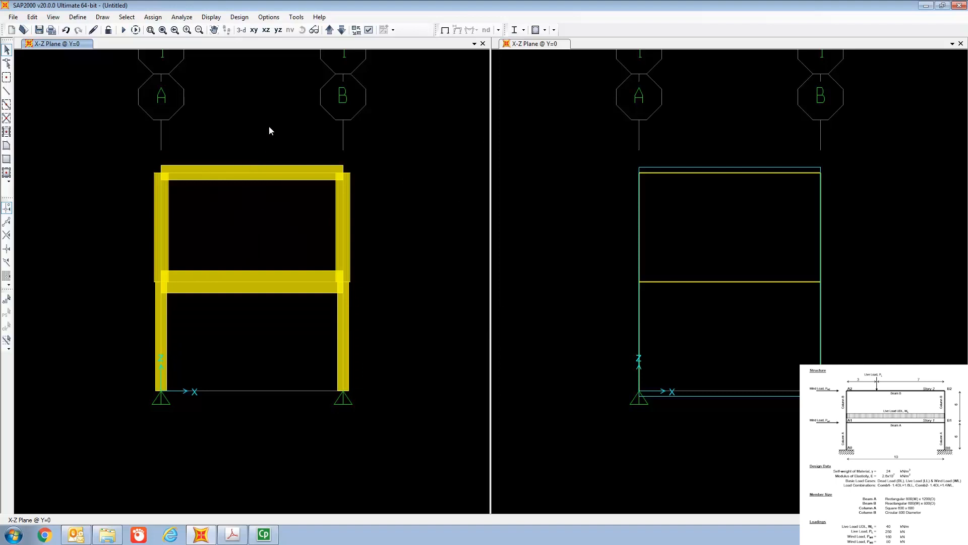
Step: Examine the extruded beams and columns in 3D from several angles, especially the story 1 joints, and return to the X-Z plane view
left_click(241, 31)
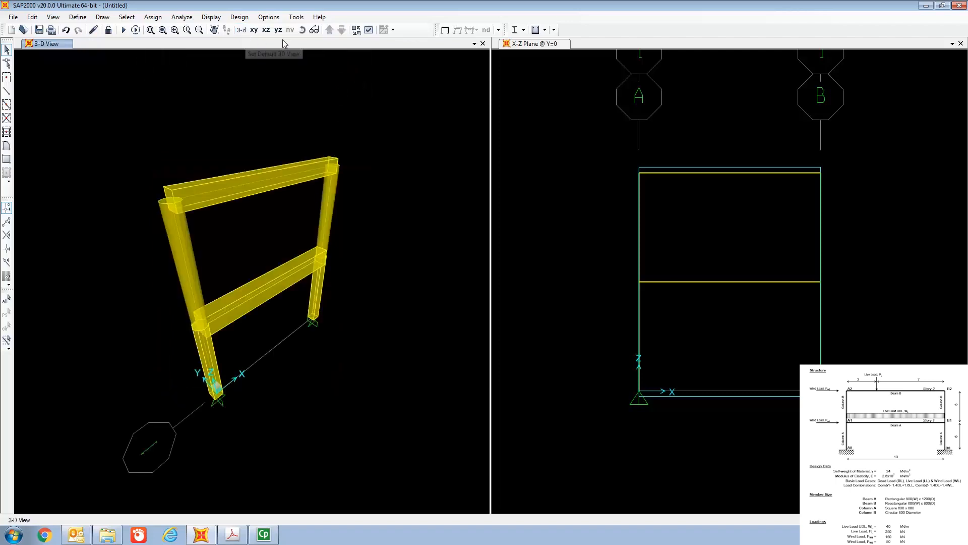
left_click(302, 30)
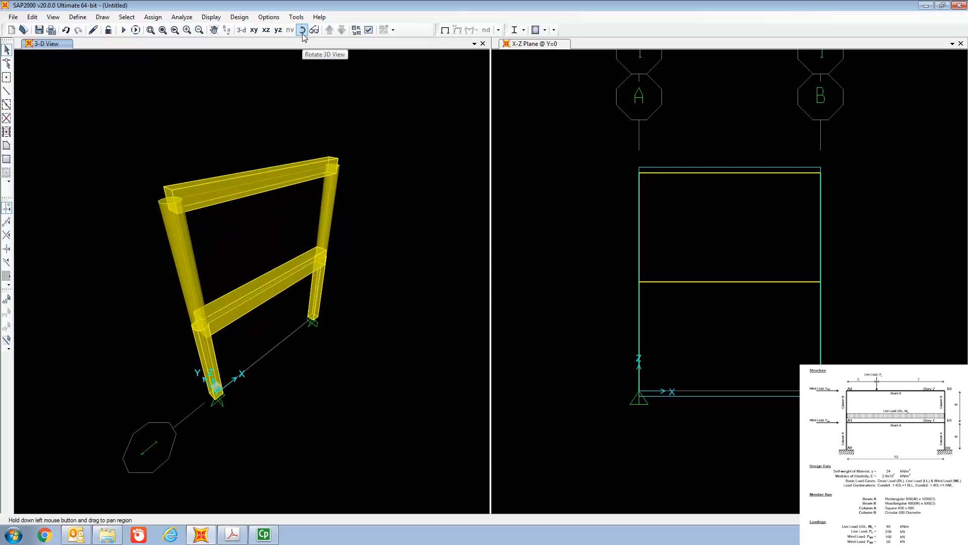
mouse_move(236, 134)
left_mouse_down()
mouse_move(206, 162)
mouse_move(257, 162)
mouse_move(216, 181)
mouse_move(192, 167)
mouse_move(285, 181)
mouse_move(216, 190)
mouse_move(225, 164)
left_mouse_up()
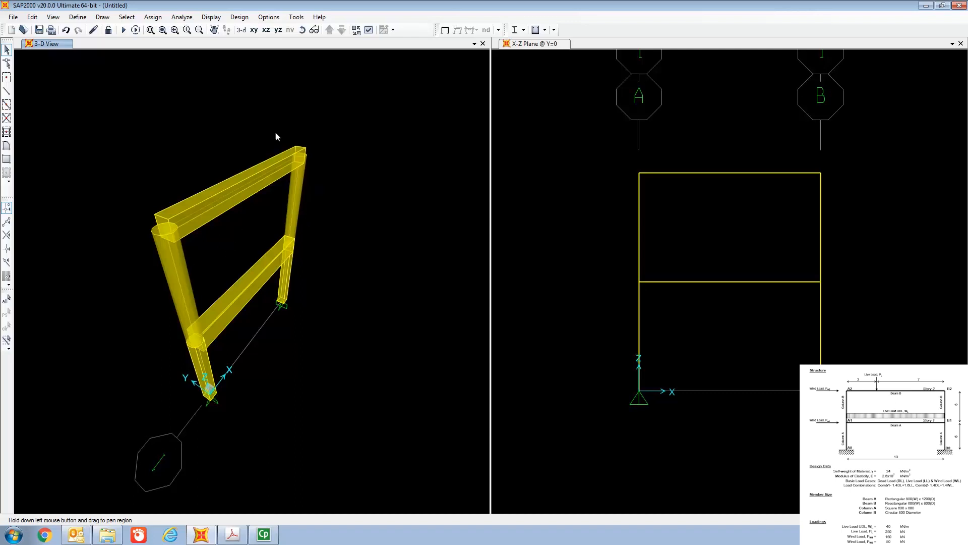
left_click(302, 33)
left_click_drag(217, 244, 188, 210)
scroll(232, 283, "up", 4)
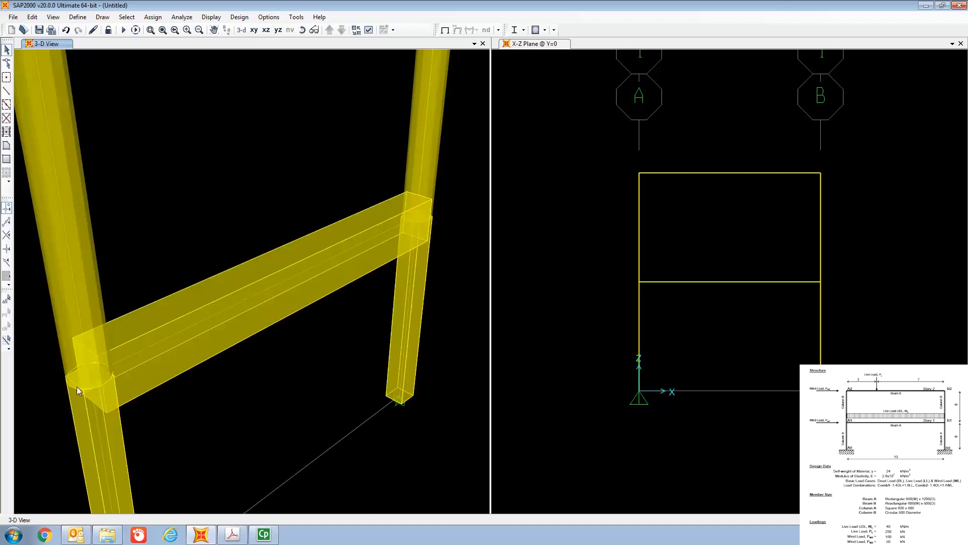
left_click(303, 35)
mouse_move(408, 198)
left_mouse_down()
mouse_move(358, 214)
mouse_move(357, 179)
left_mouse_up()
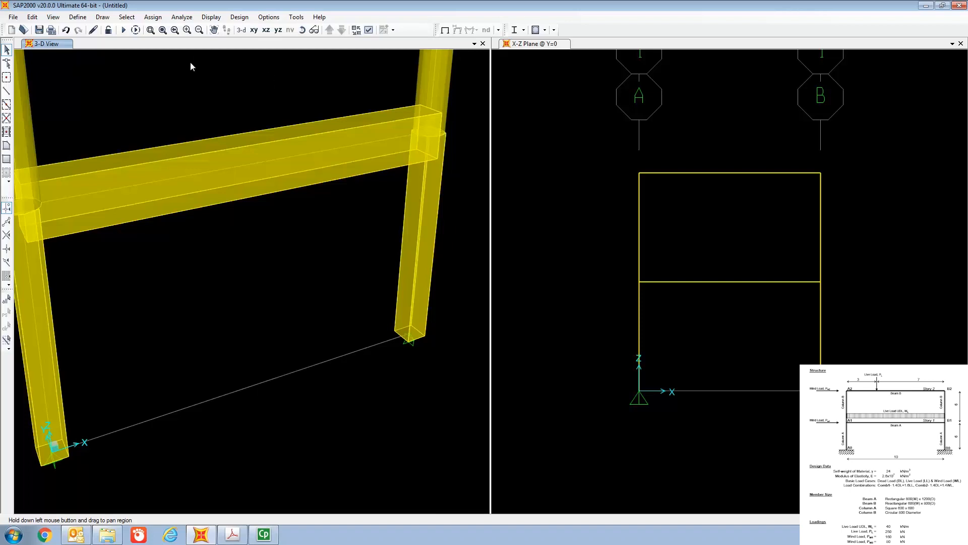
left_click(266, 30)
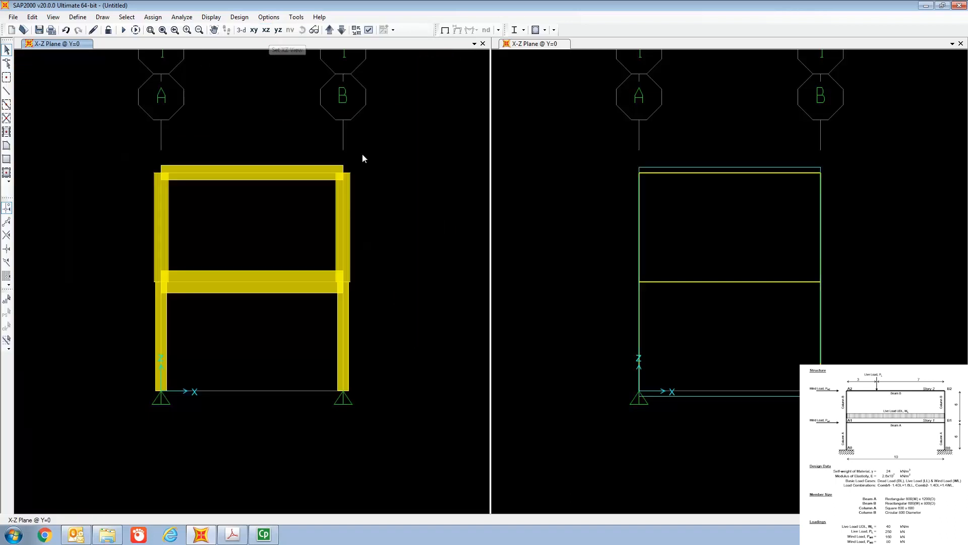
Step: Assign fixed restraints to the two base joints on grid lines A and B
left_click(623, 46)
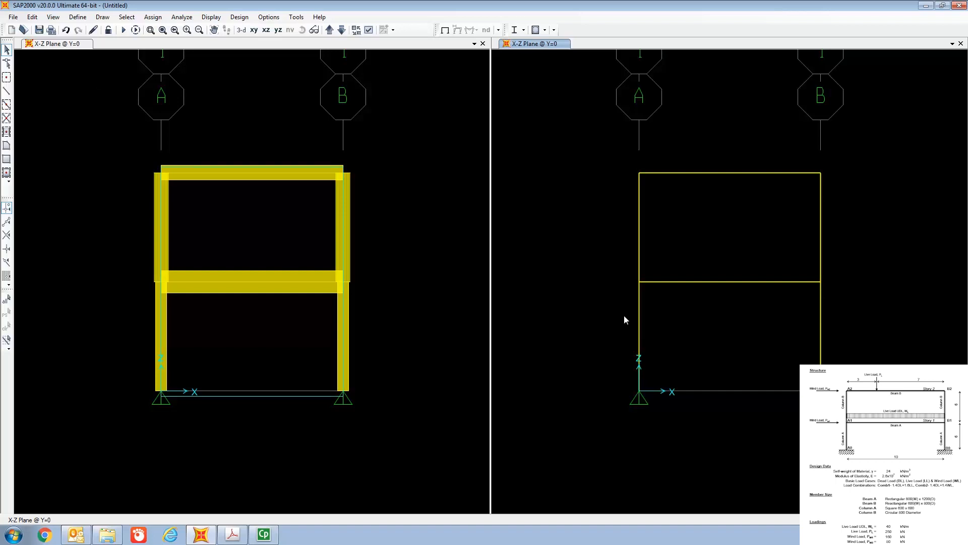
left_click(643, 392)
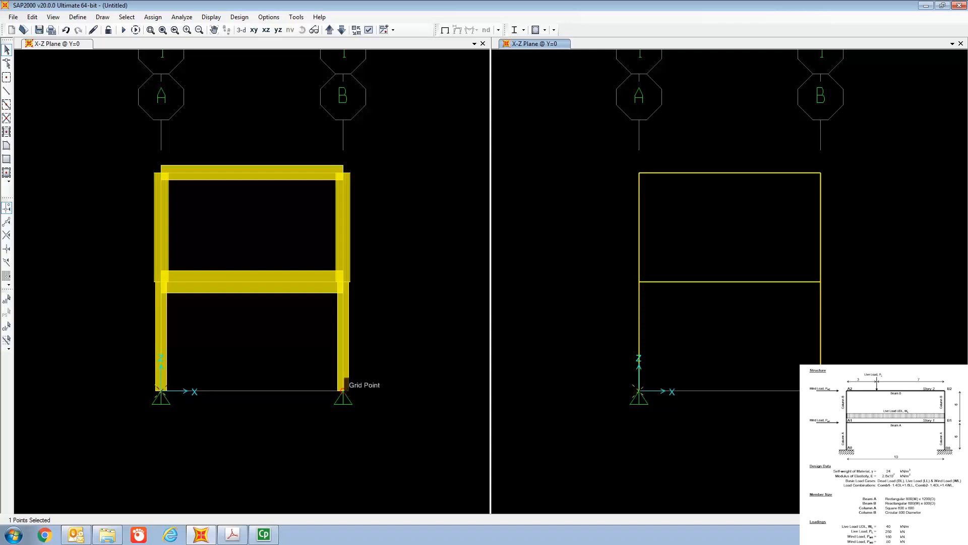
left_click(343, 389)
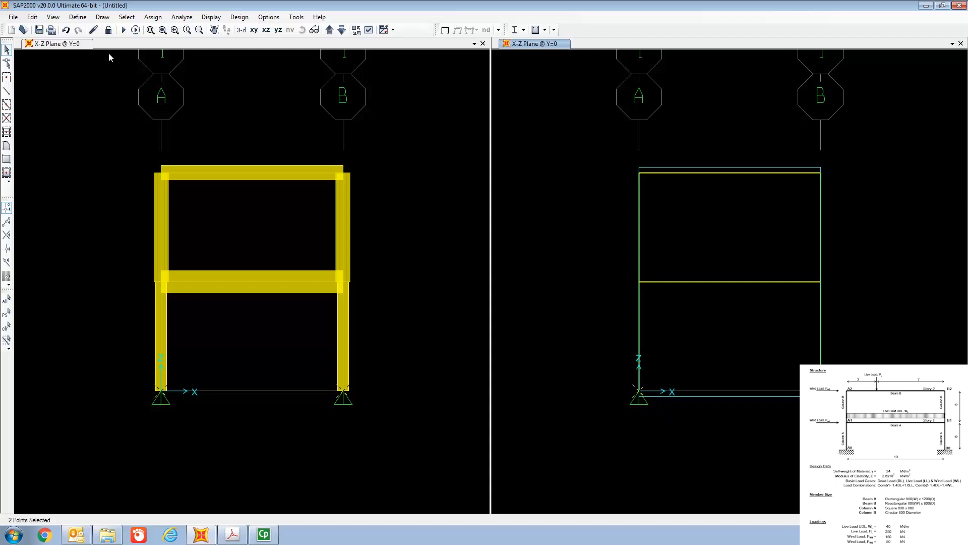
left_click(153, 17)
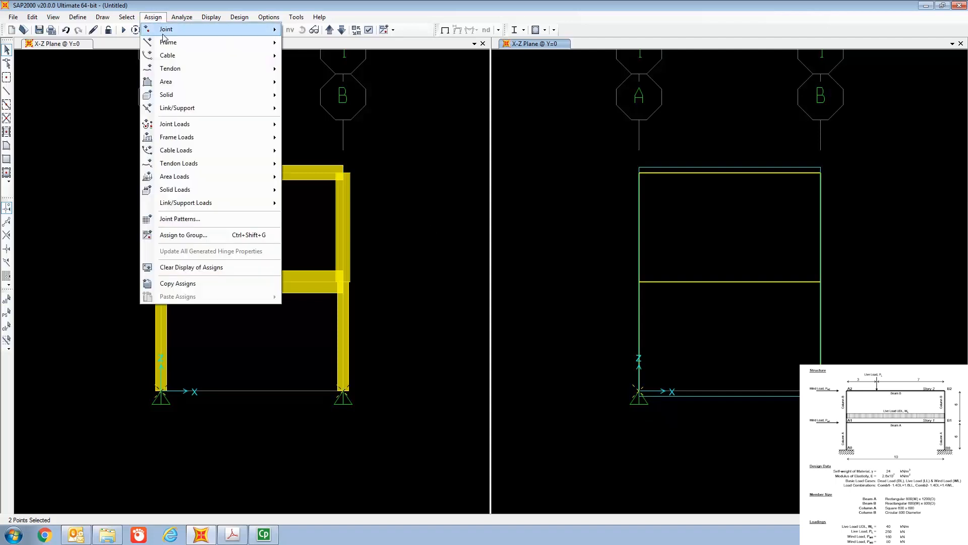
mouse_move(166, 31)
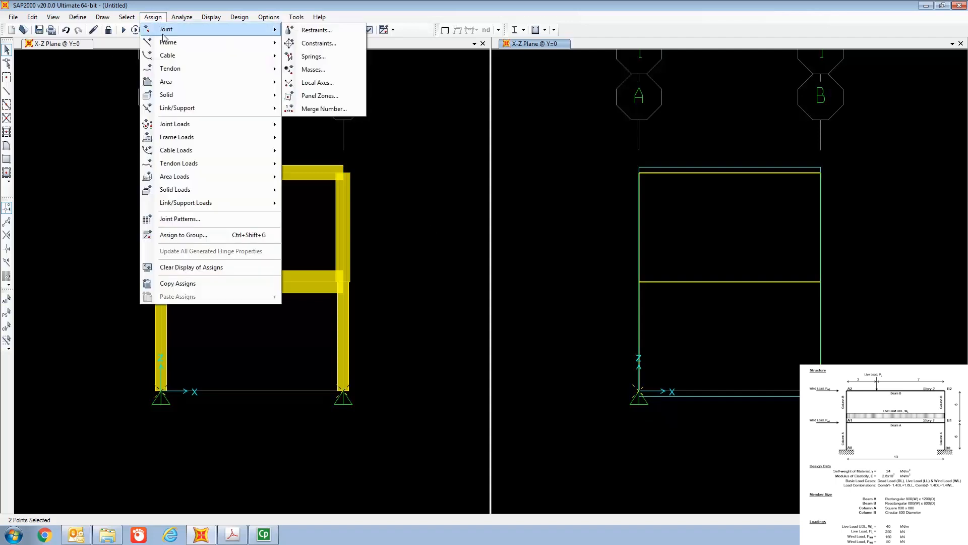
left_click(325, 32)
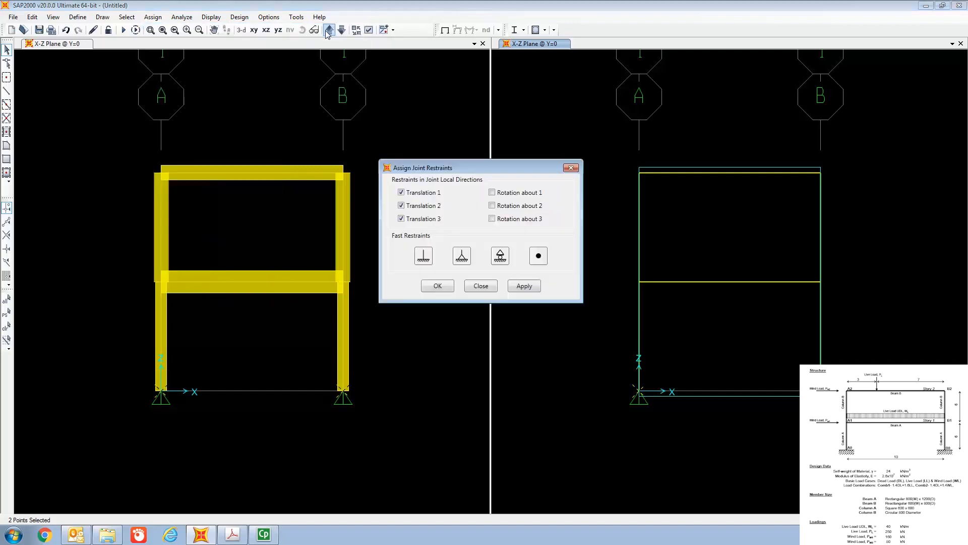
left_click(424, 261)
left_click(437, 286)
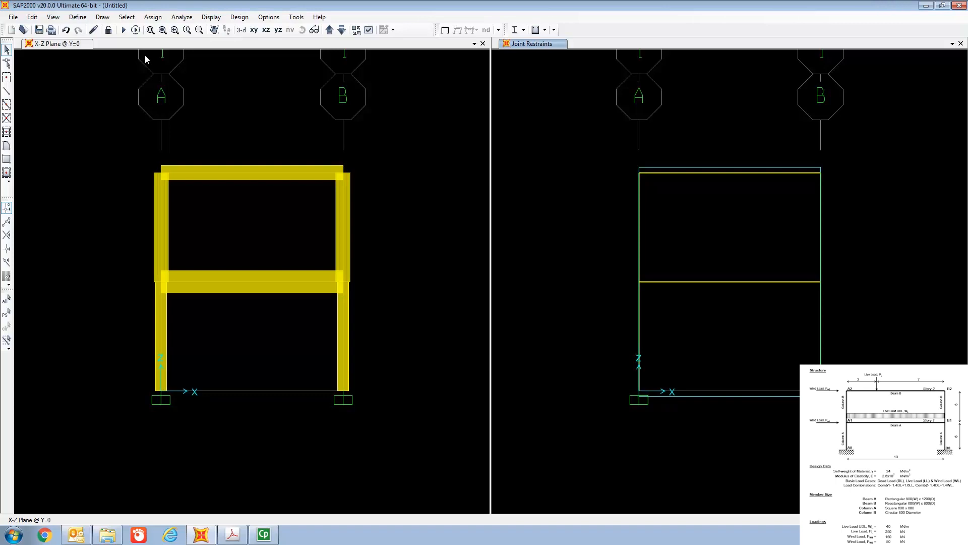
Step: Add a load pattern named LL of type Live to the model's load patterns
left_click(78, 18)
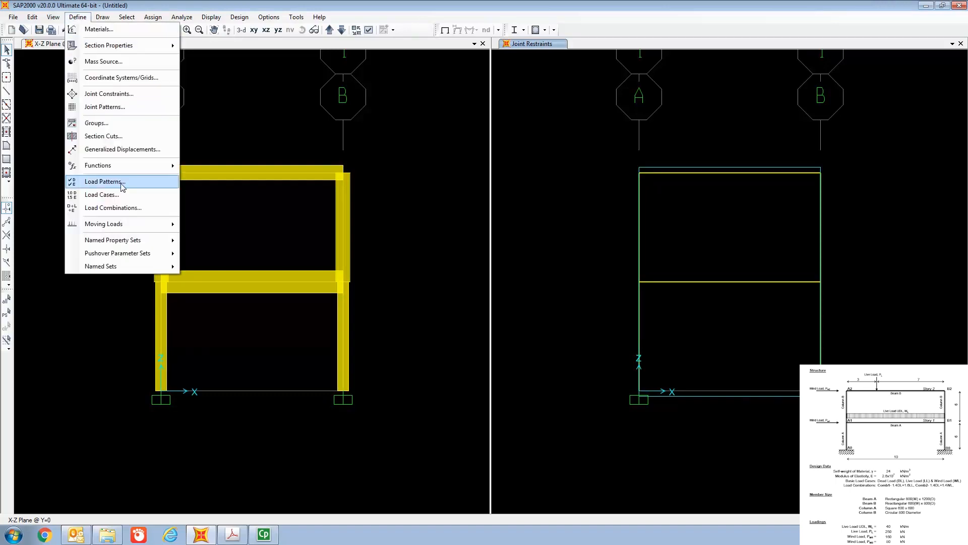
left_click(105, 182)
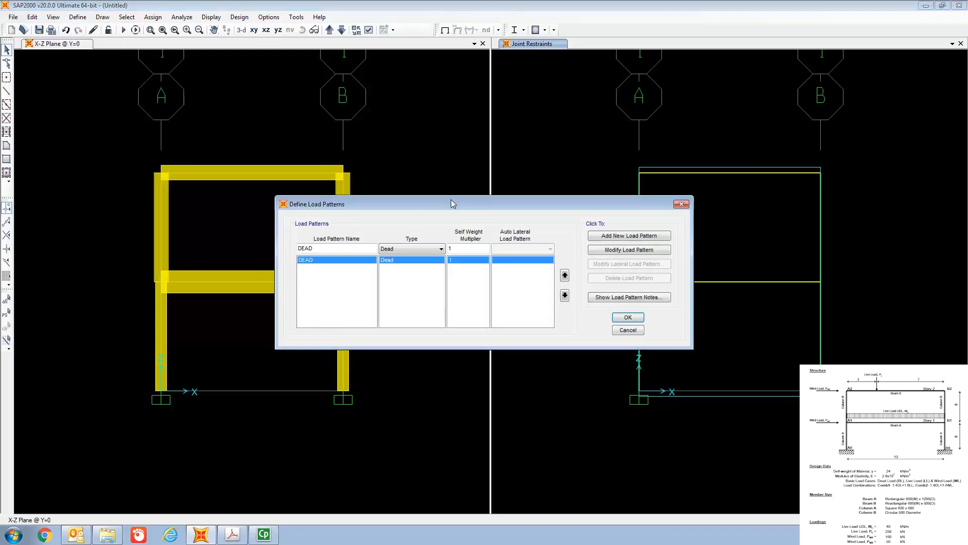
left_click_drag(451, 200, 447, 91)
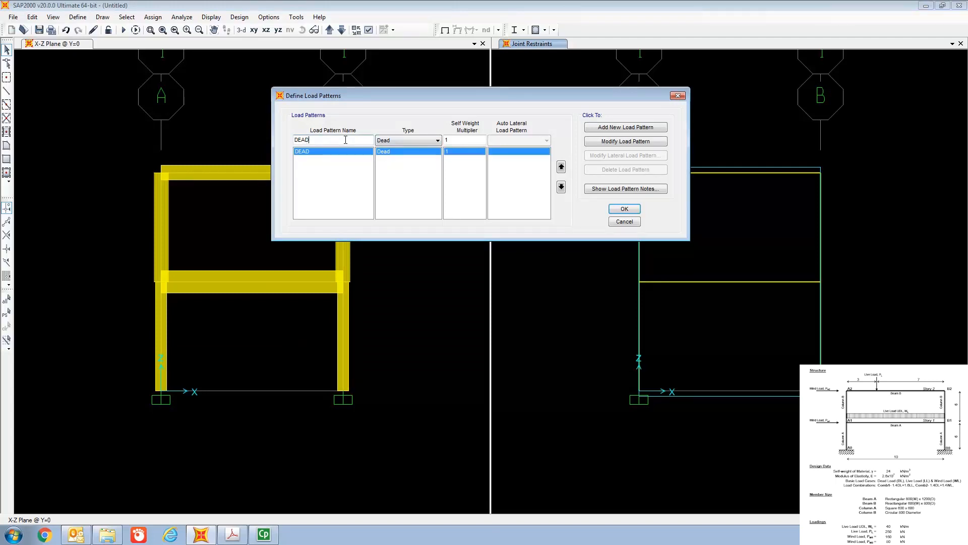
key("BackSpace")
key("BackSpace")
key("BackSpace")
key("BackSpace")
type("LL")
left_click(397, 141)
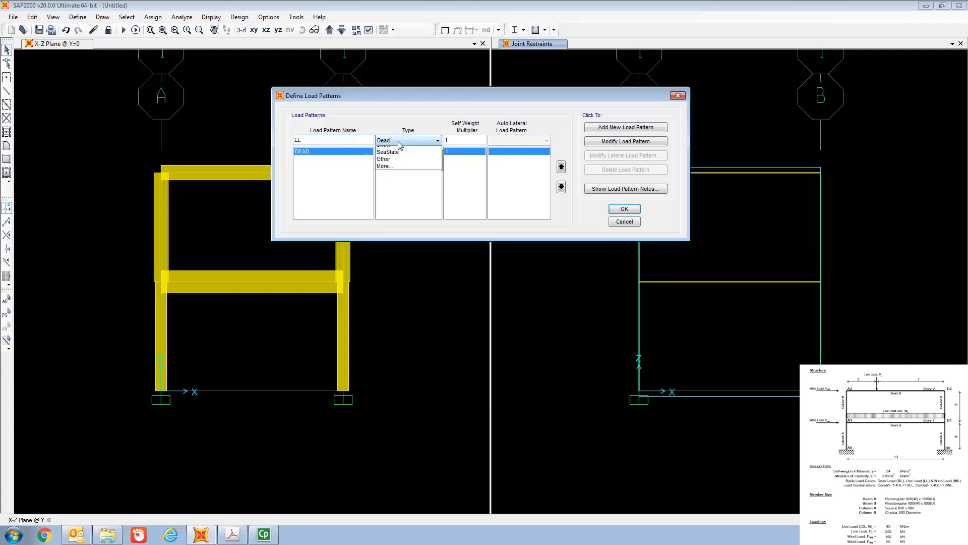
left_click(393, 156)
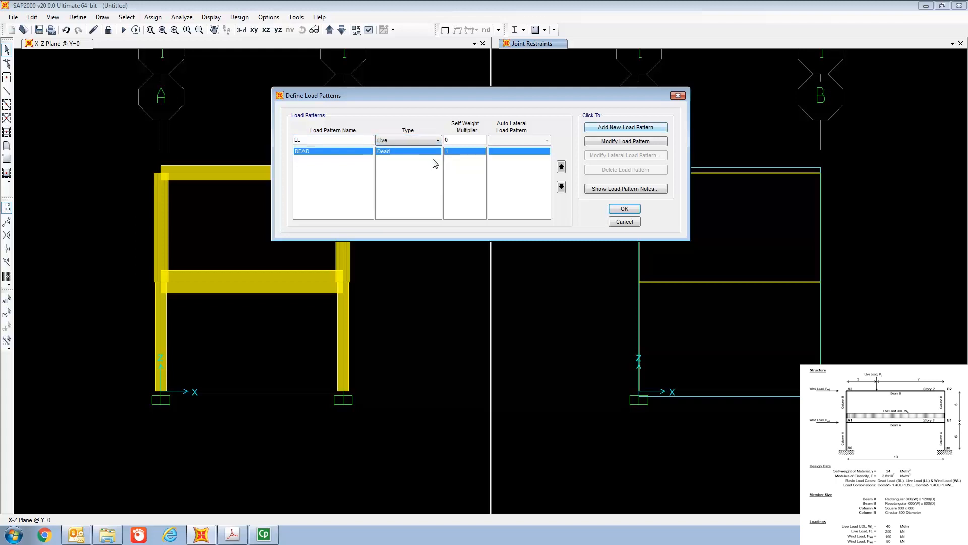
left_click(607, 130)
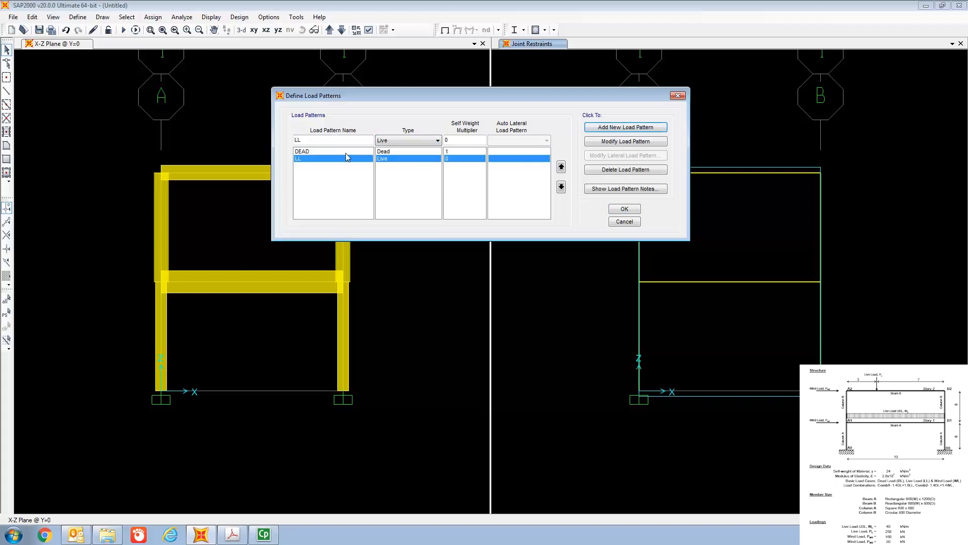
Step: Add a load pattern named WL of type Wind and accept the load pattern definitions
left_click(337, 141)
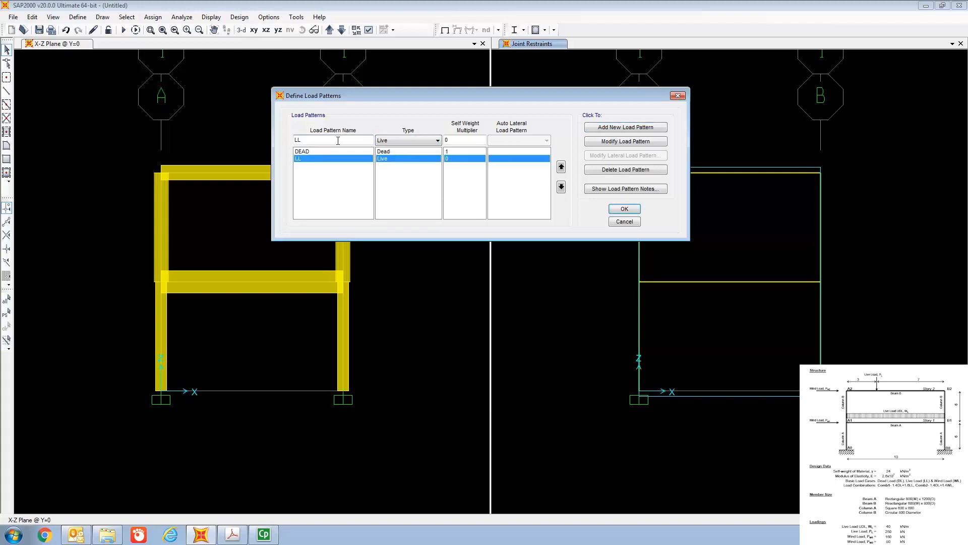
key("BackSpace")
key("BackSpace")
type("W")
left_click(420, 142)
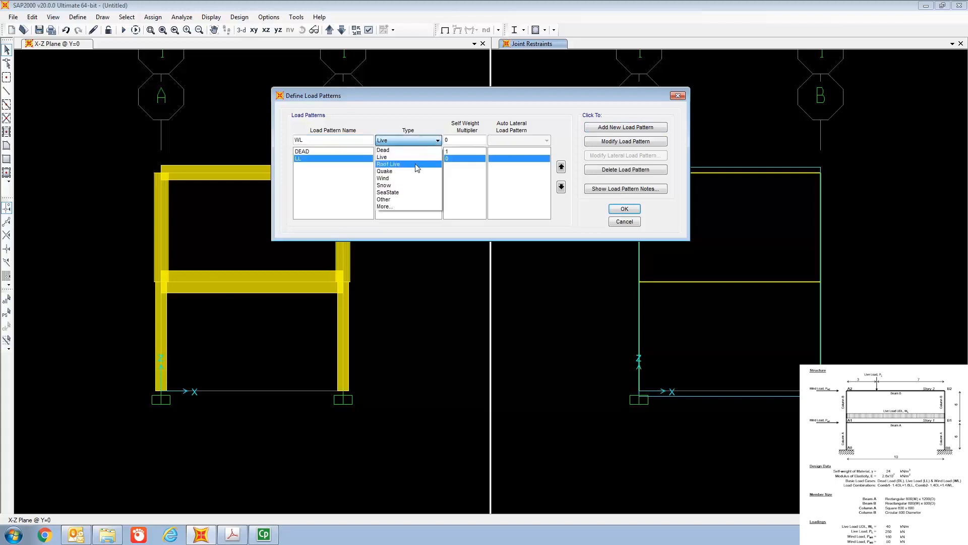
left_click(415, 179)
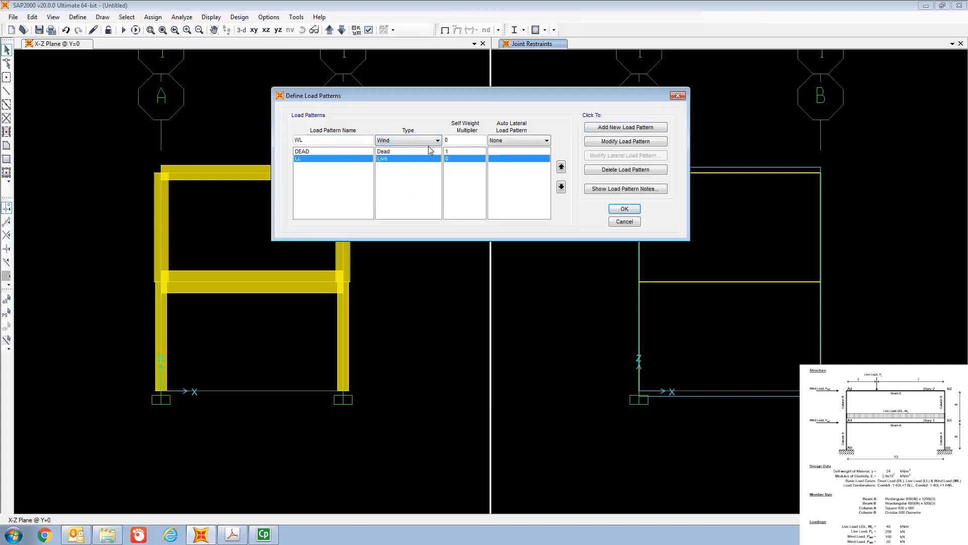
left_click(630, 131)
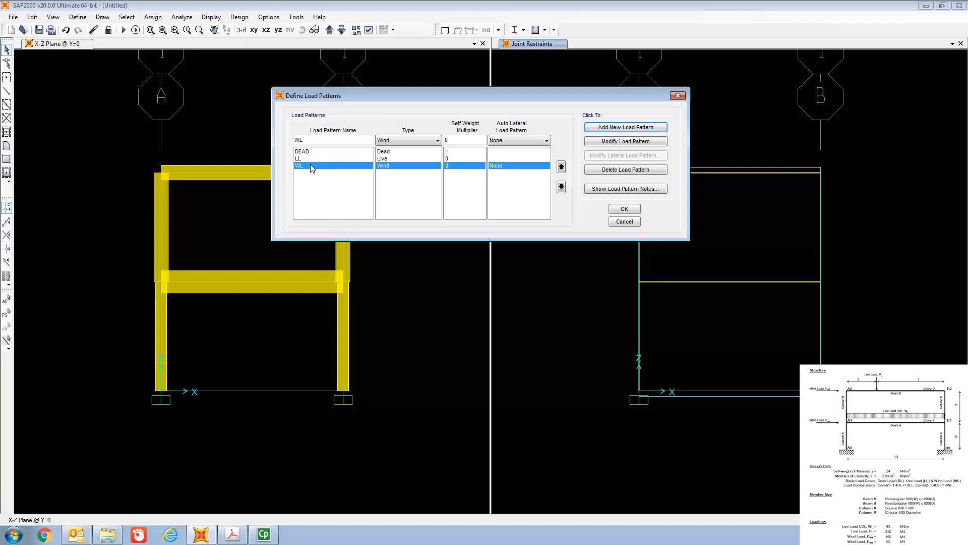
left_click(618, 210)
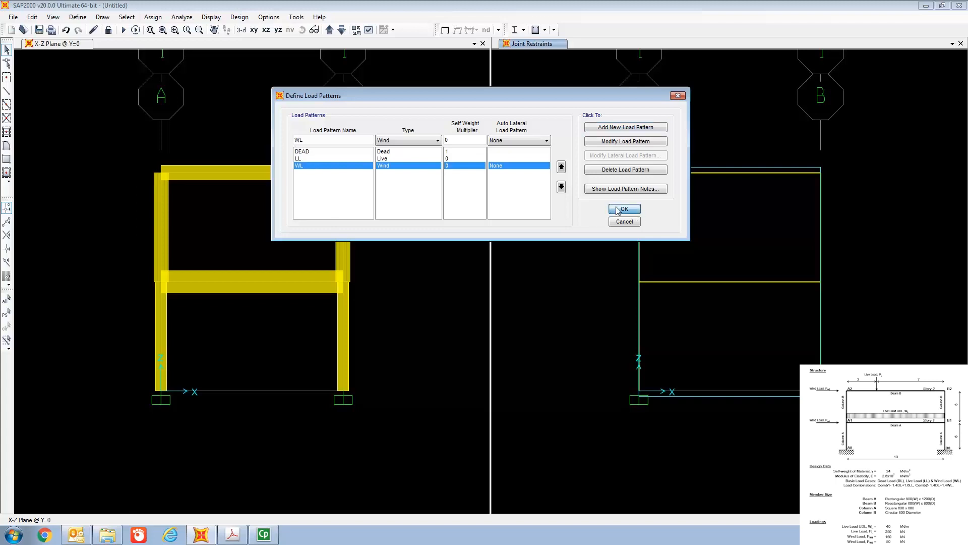
Step: Delete the MODAL load case from the defined load cases
left_click(76, 18)
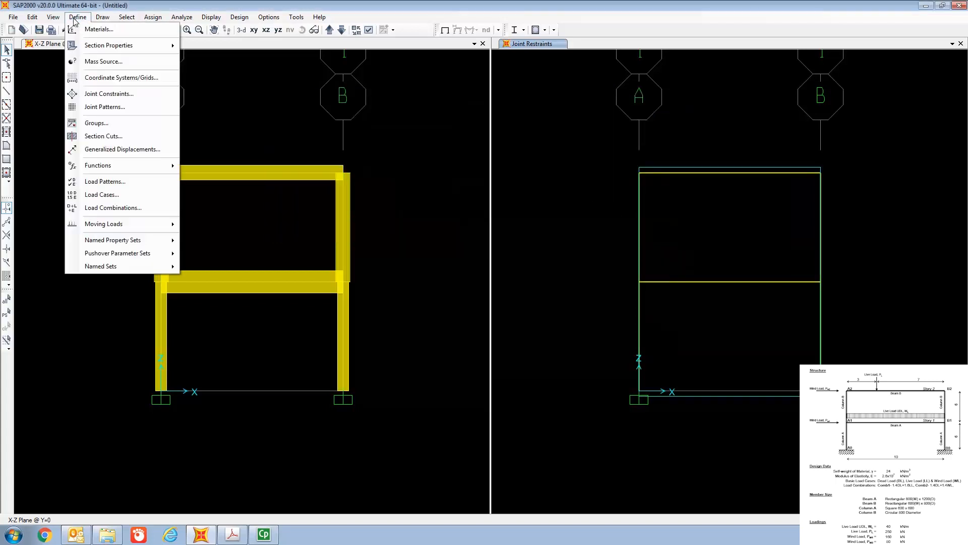
left_click(112, 198)
left_click_drag(456, 200, 435, 79)
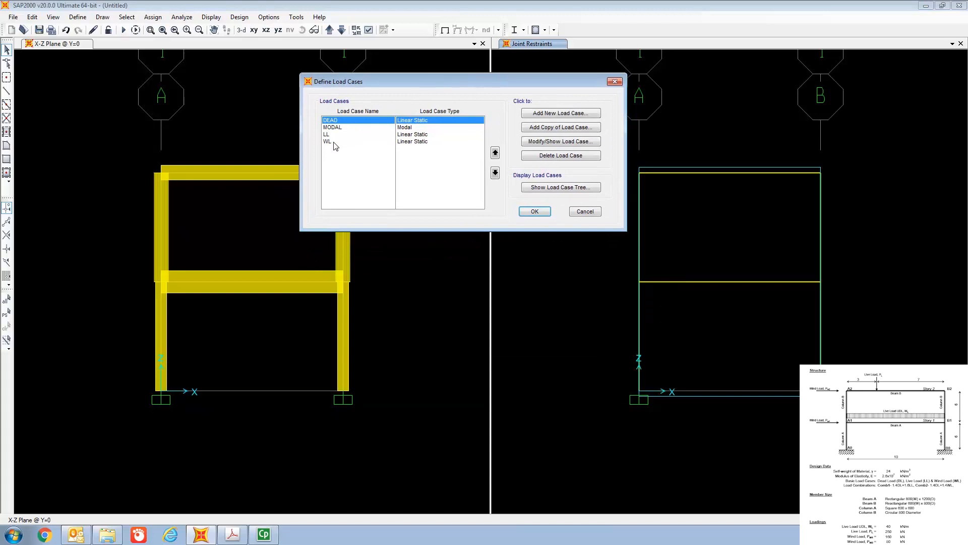
left_click(339, 130)
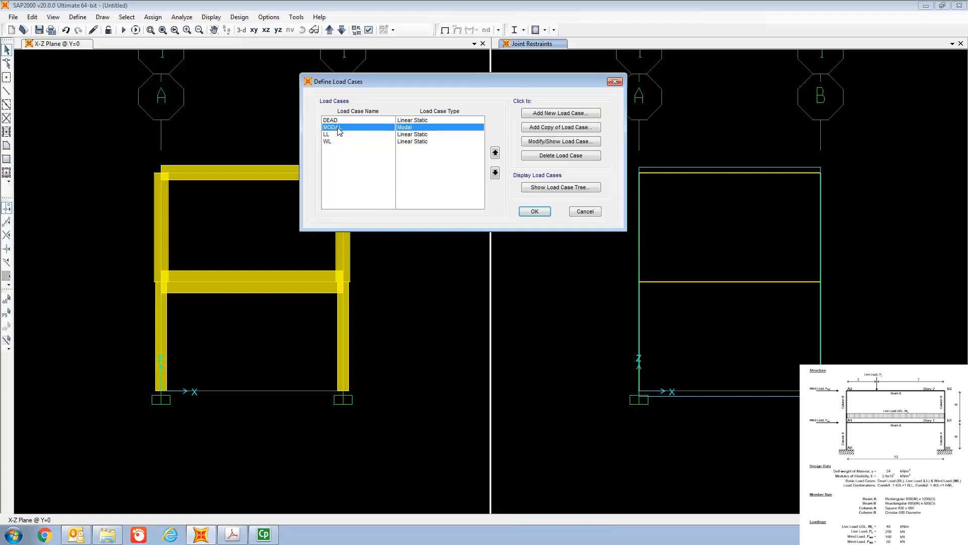
left_click(563, 158)
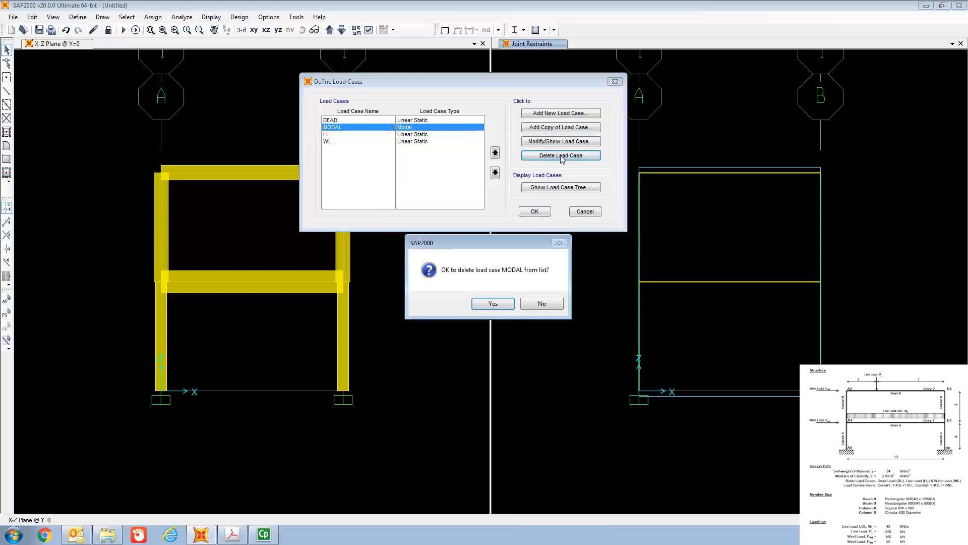
left_click(493, 303)
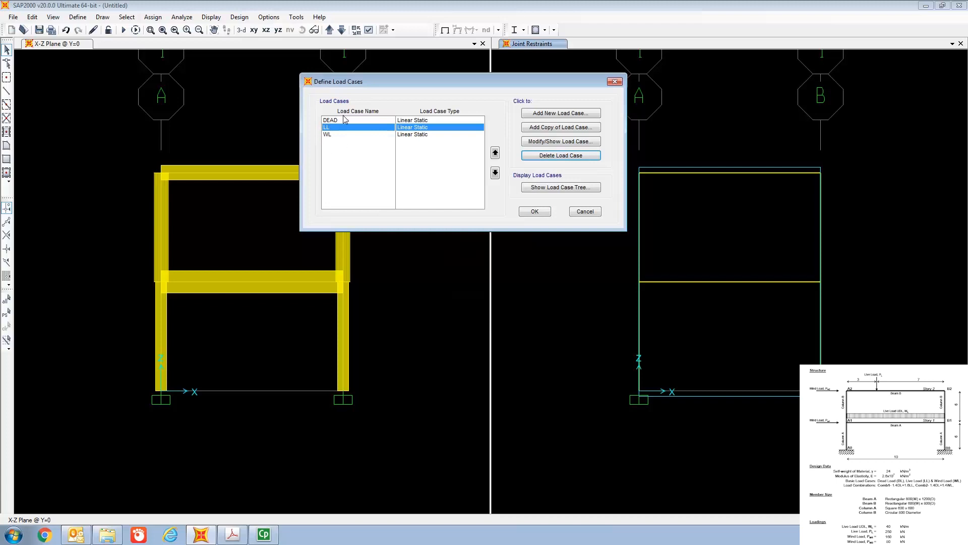
left_click(534, 213)
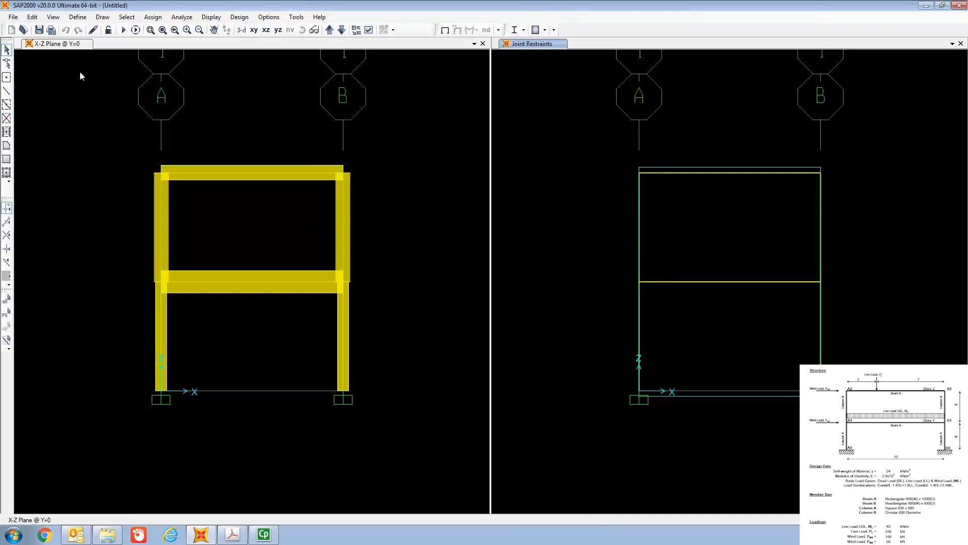
Step: Create load combination COMB1 and add the DEAD load case with a scale factor of 1.4
left_click(78, 17)
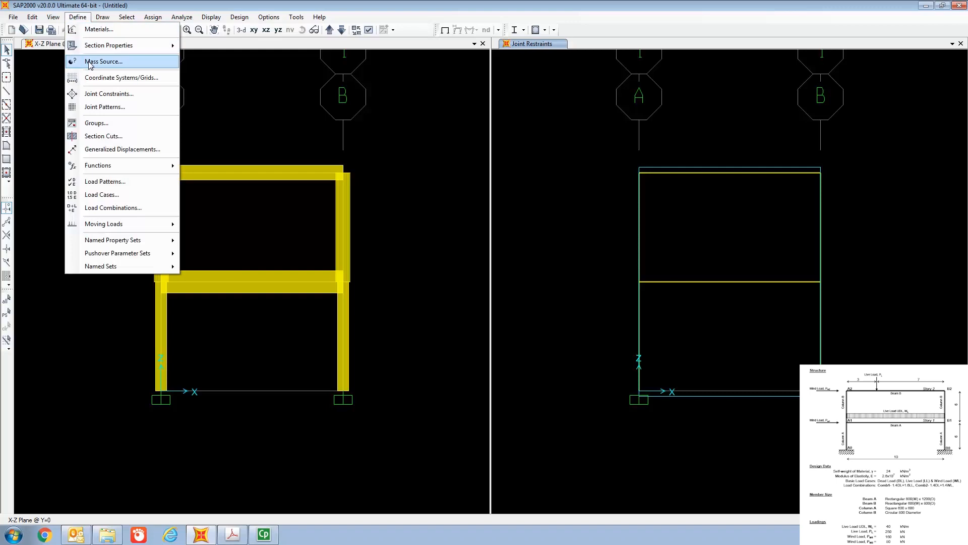
left_click(109, 208)
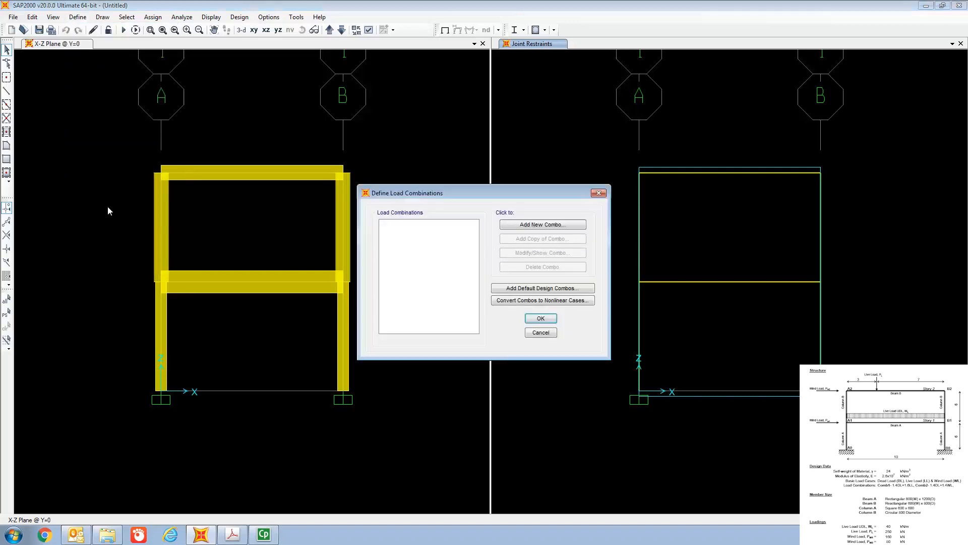
left_click_drag(466, 188, 470, 75)
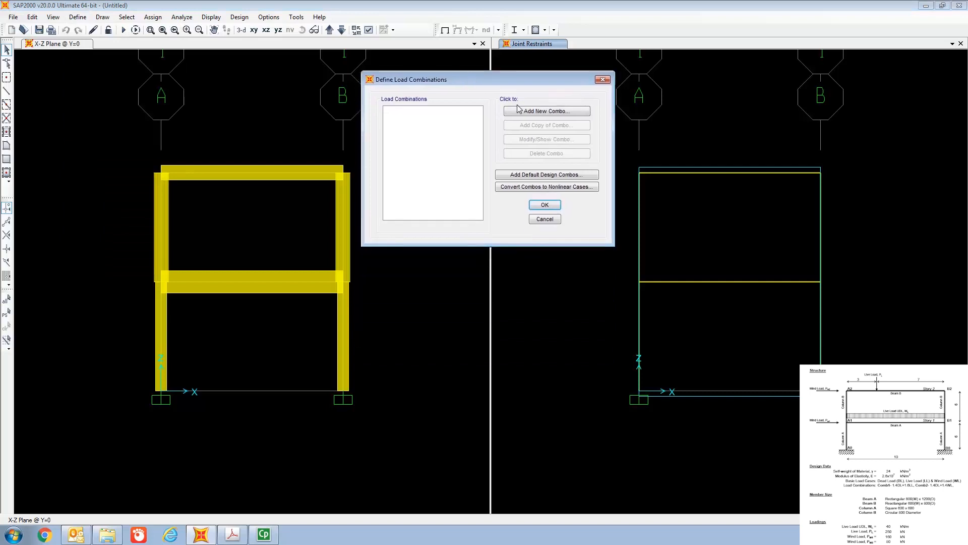
left_click(537, 115)
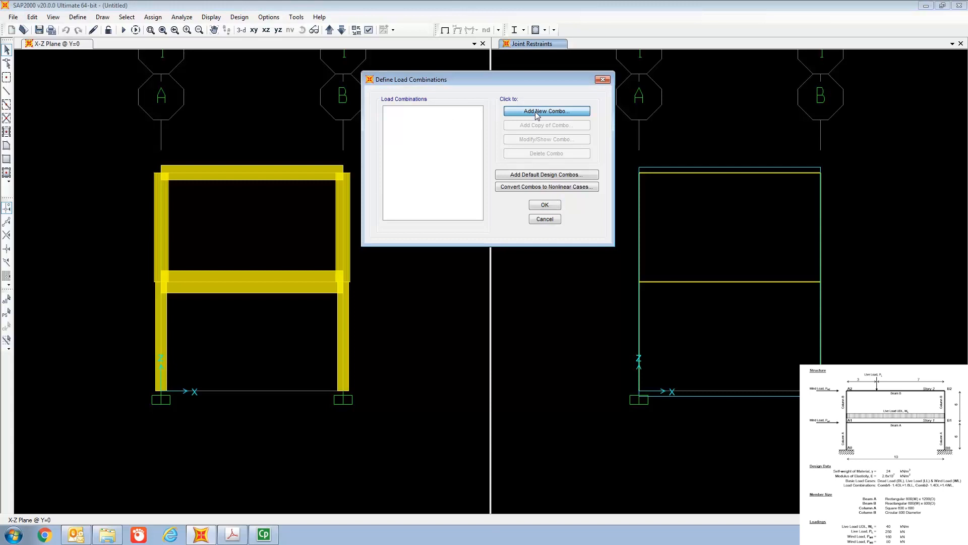
left_click_drag(512, 155, 515, 67)
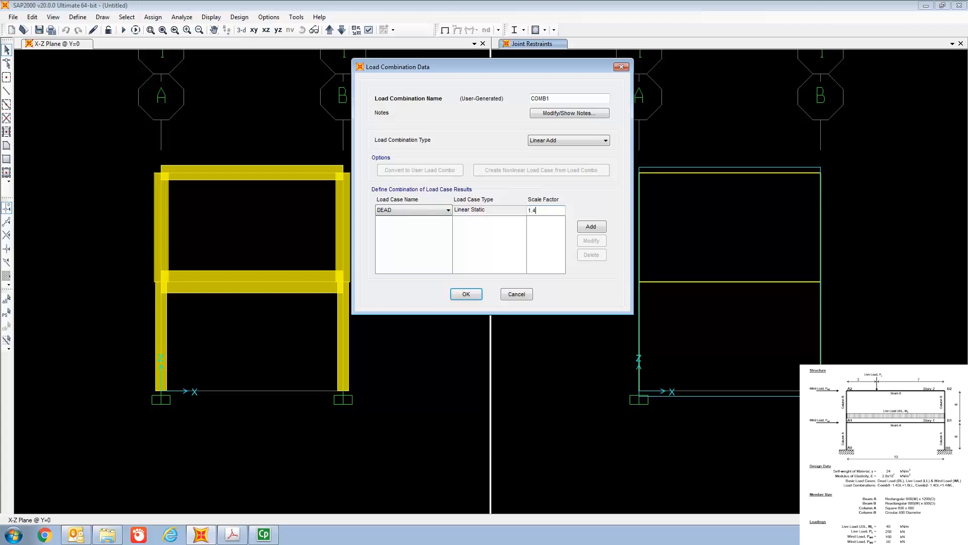
left_click(591, 226)
Step: Add the LL load case to COMB1 with a scale factor of 1.6 and accept the combination
left_click(423, 209)
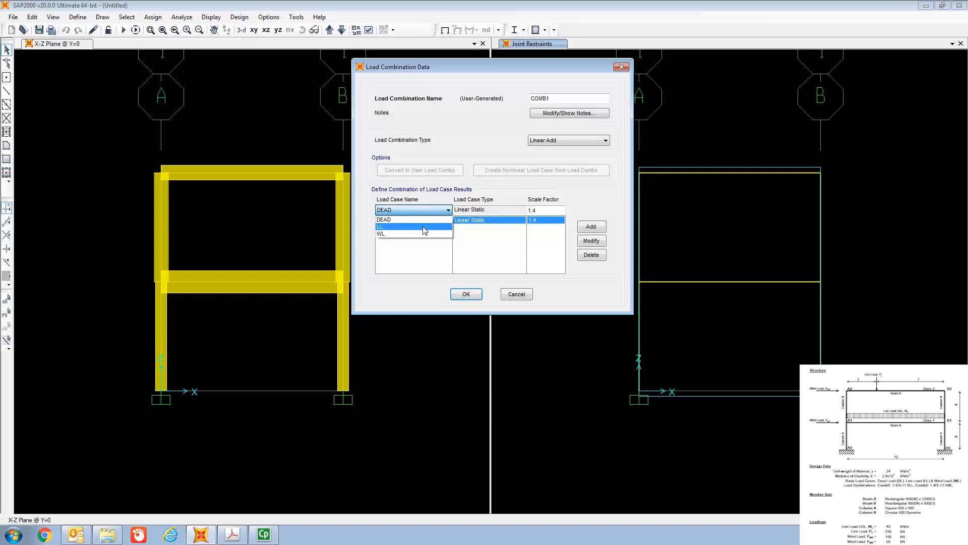
left_click(424, 226)
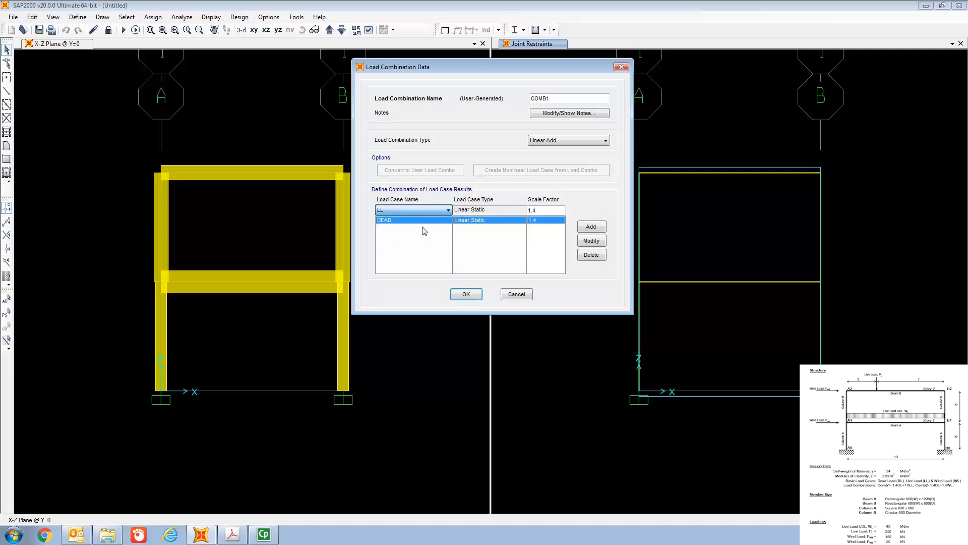
left_click(544, 209)
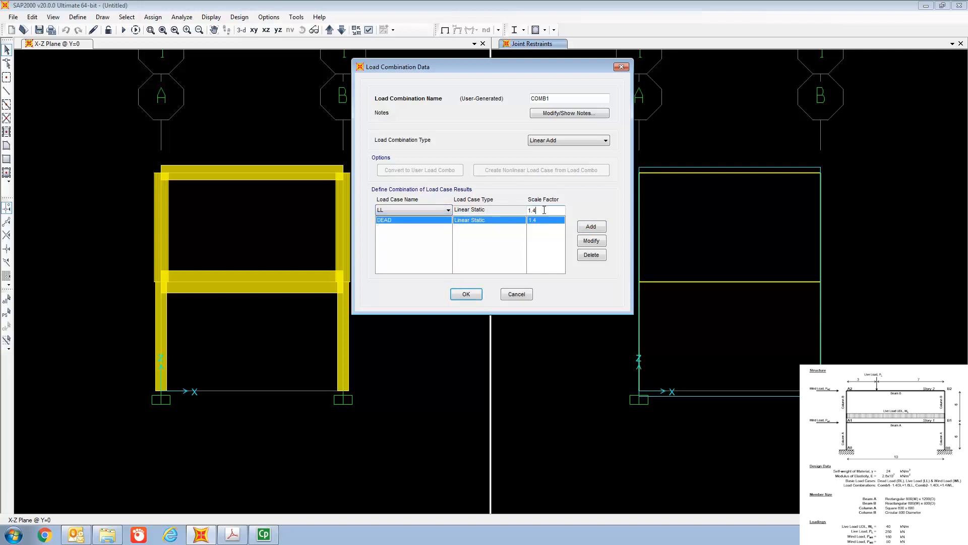
type("6")
left_click(591, 227)
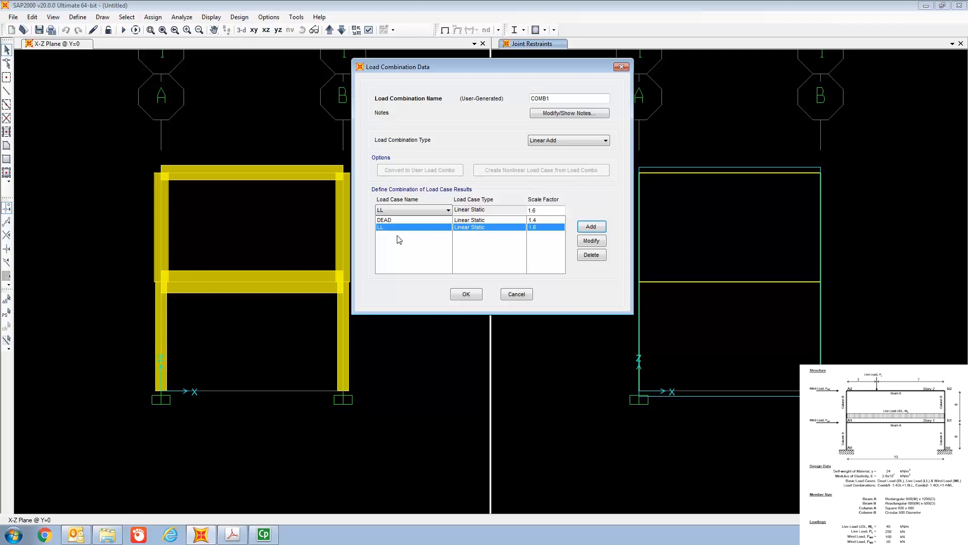
left_click(467, 293)
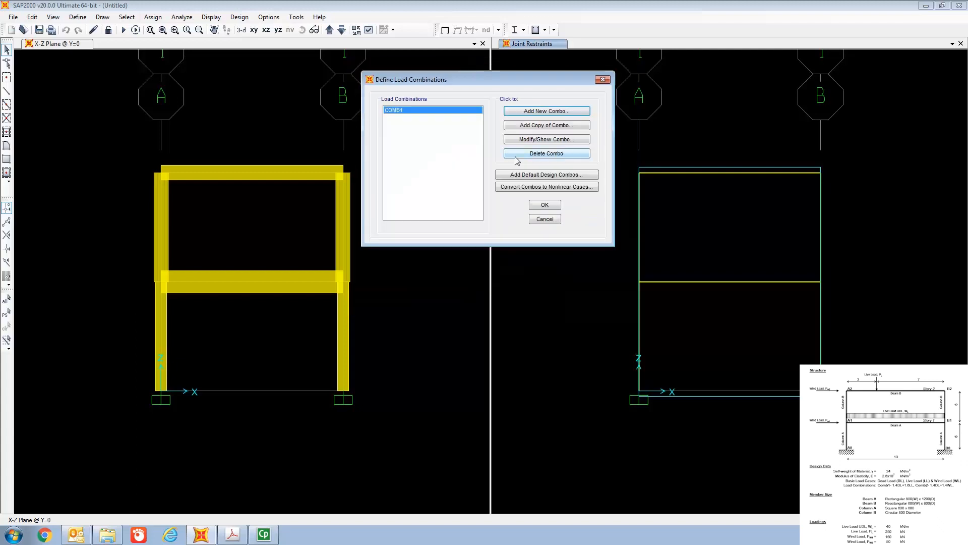
Step: Create load combination COMB2 and add the DEAD load case with a scale factor of 1.4
left_click(530, 112)
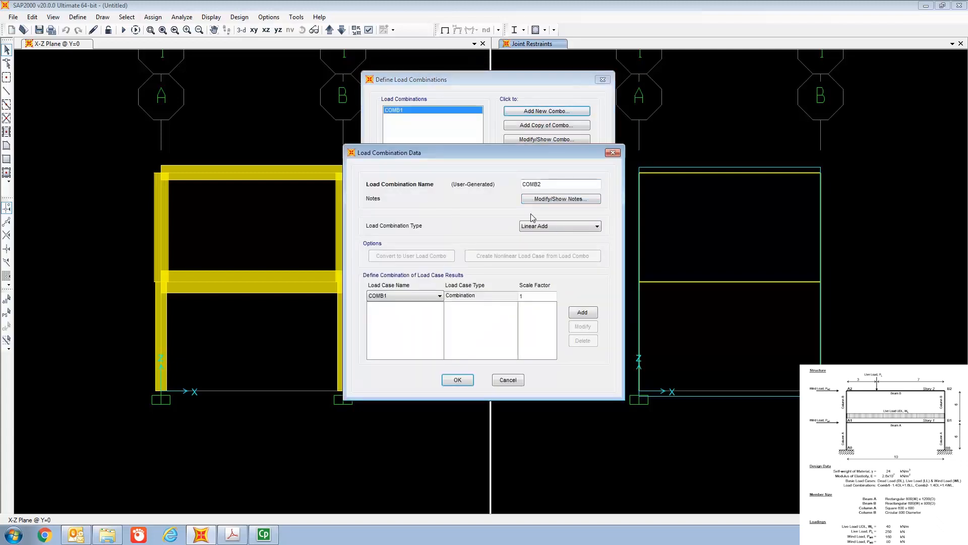
left_click(427, 298)
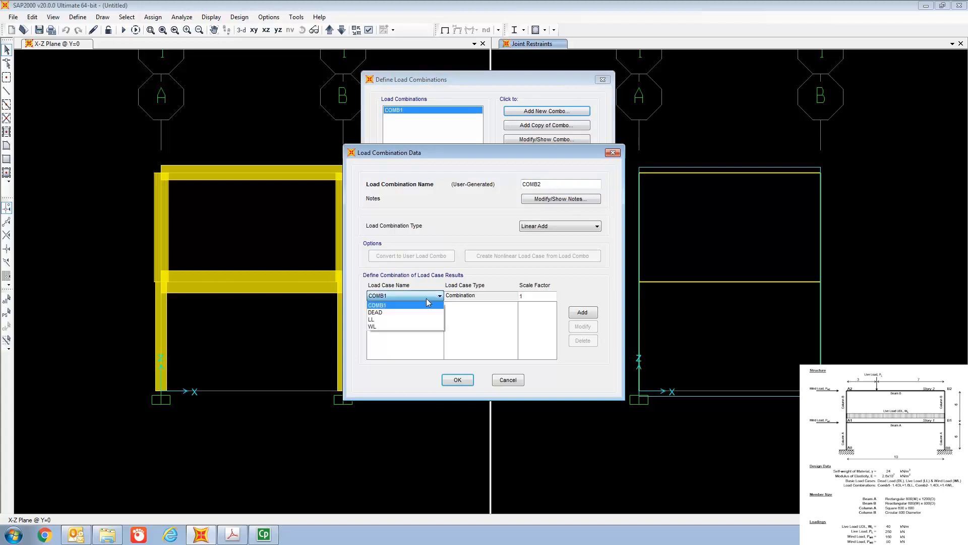
left_click(425, 313)
left_click(529, 297)
type(".4")
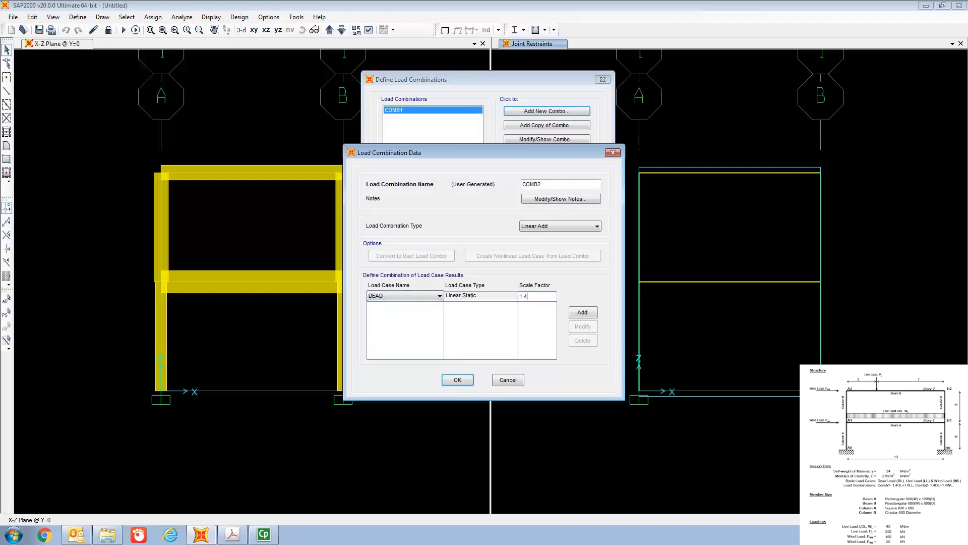
left_click(573, 313)
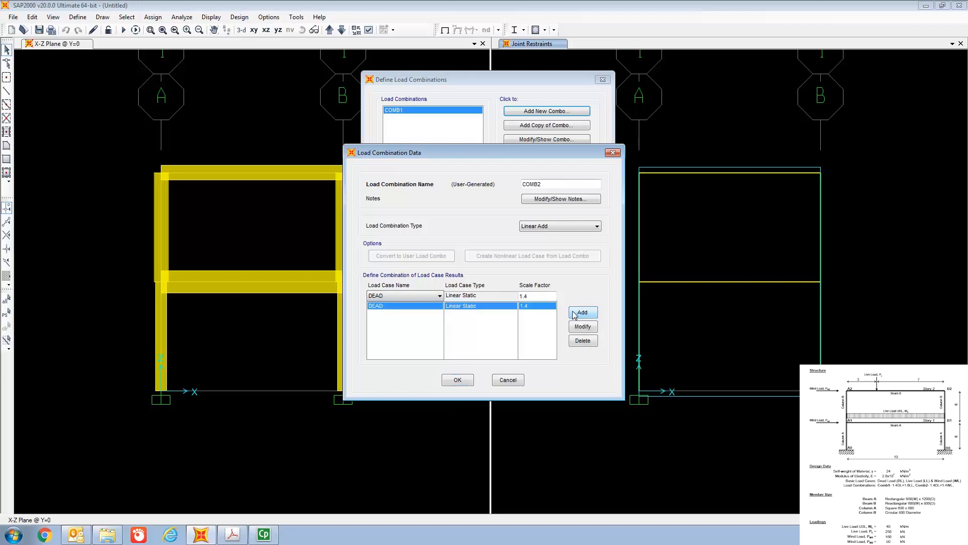
Step: Add the WL load case to COMB2 with a scale factor of 1.4
left_click(412, 295)
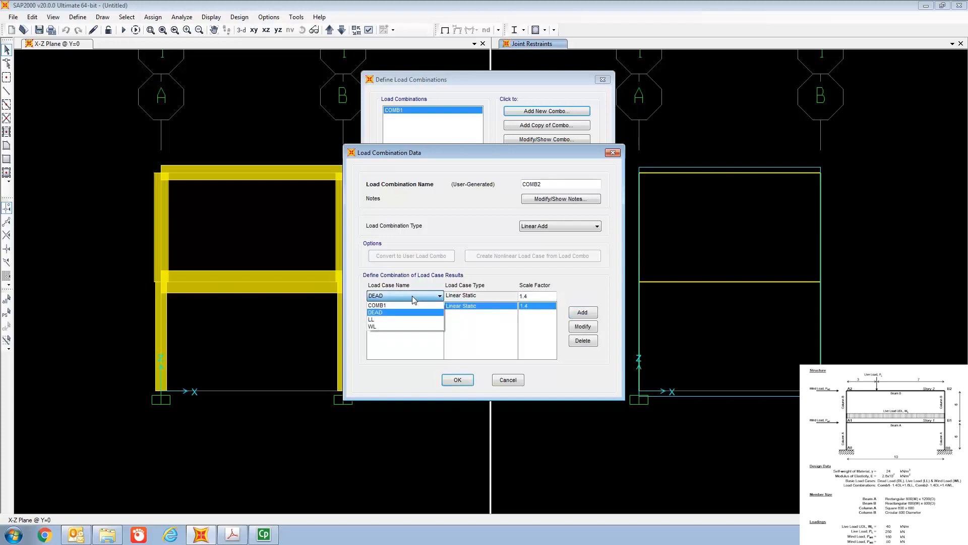
left_click(414, 326)
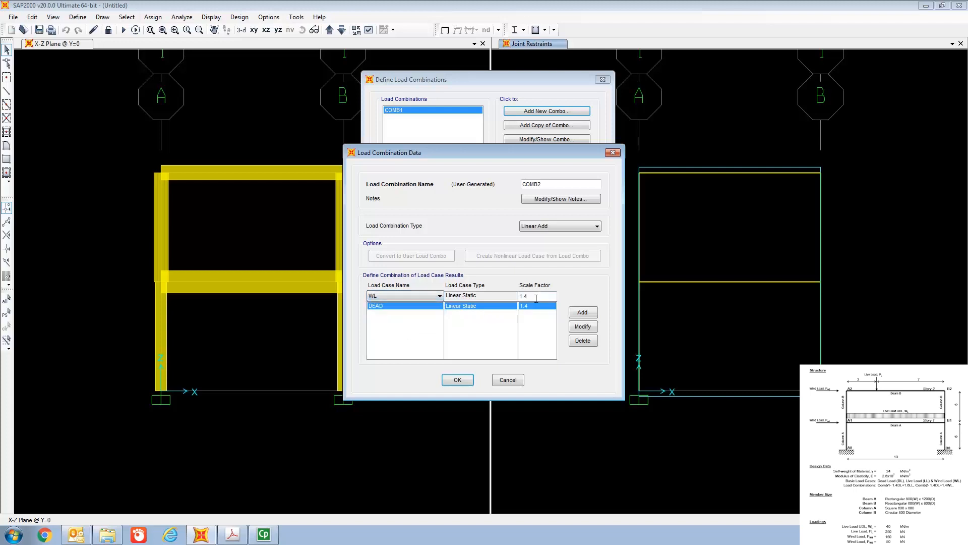
left_click(583, 313)
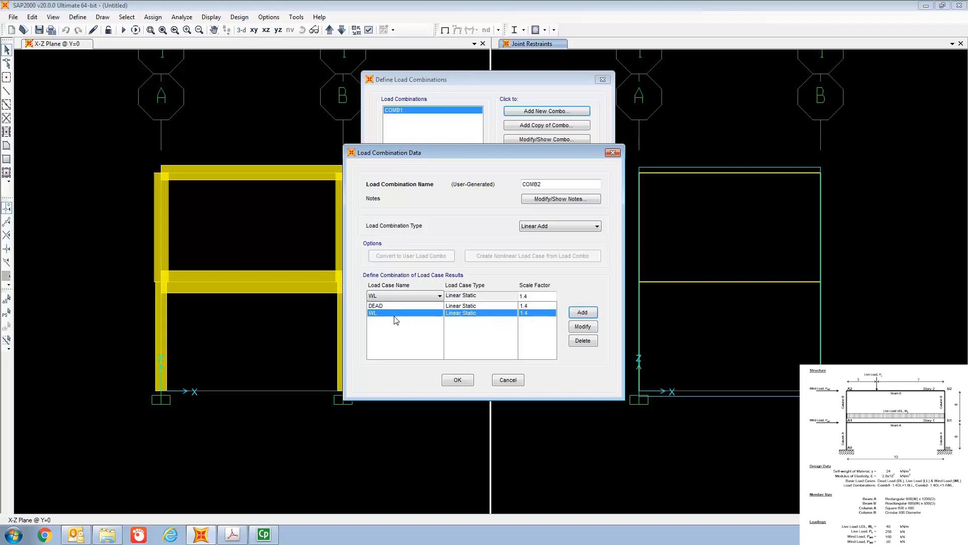
Step: Accept load combination COMB2 and finish defining the load combinations
left_click(463, 380)
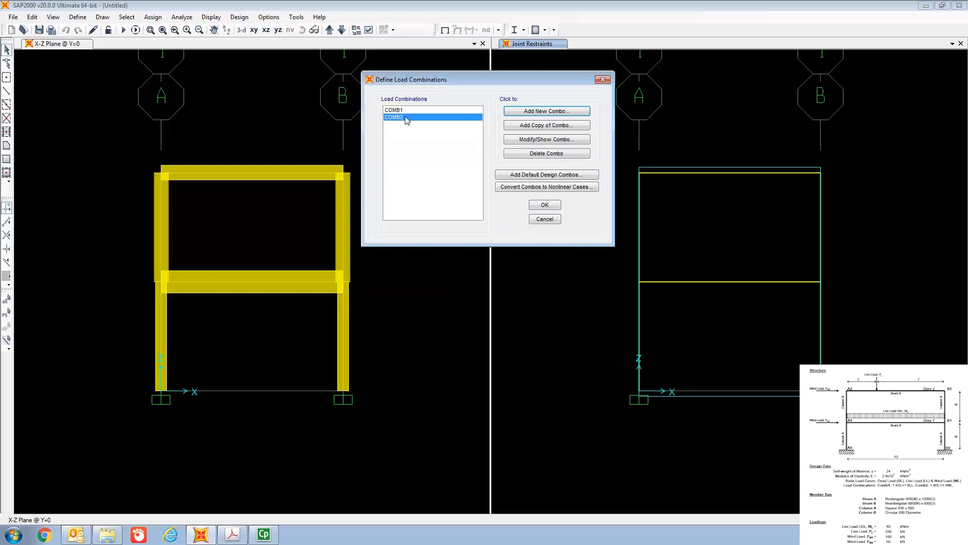
left_click(553, 205)
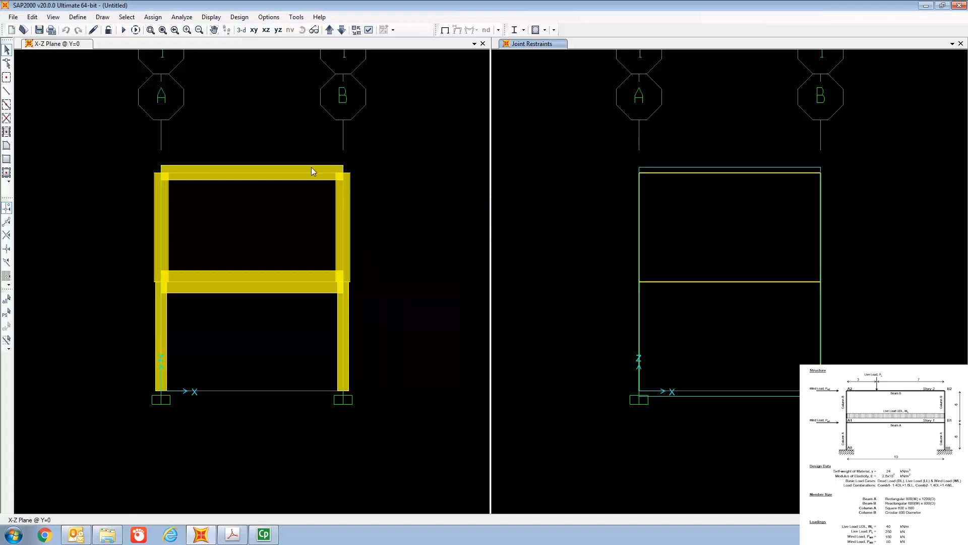
Step: Assign a 250 kN gravity point load in the LL pattern to the upper beam, positioned by absolute distance from End-I
left_click(704, 174)
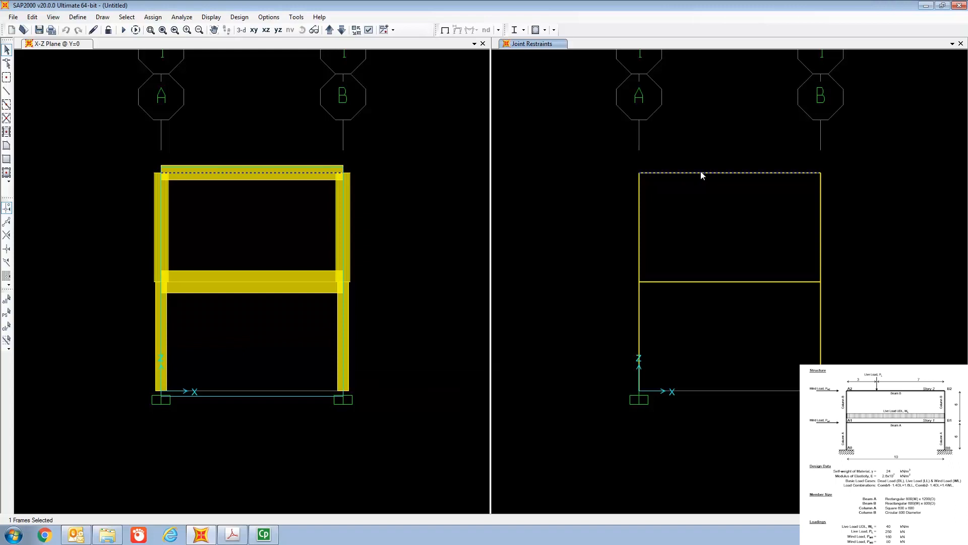
left_click(154, 18)
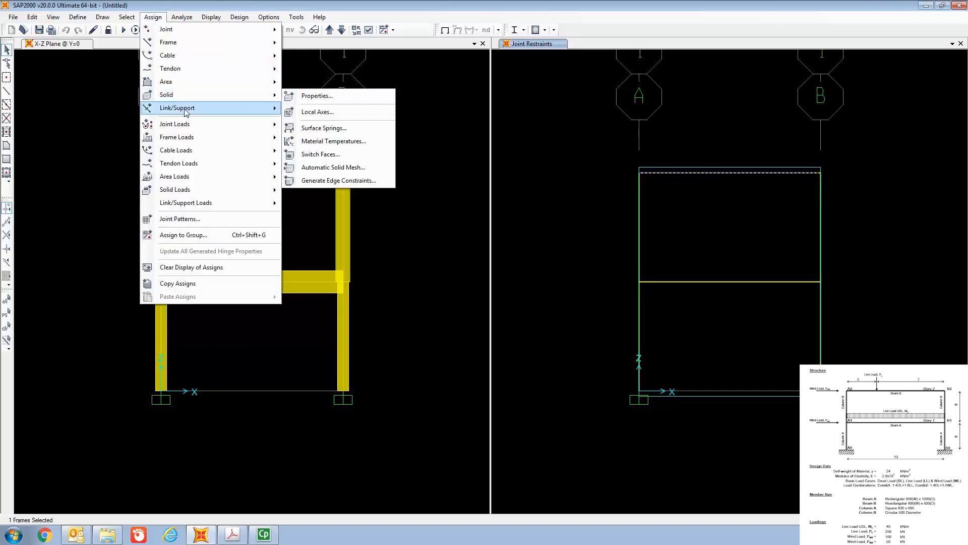
mouse_move(192, 141)
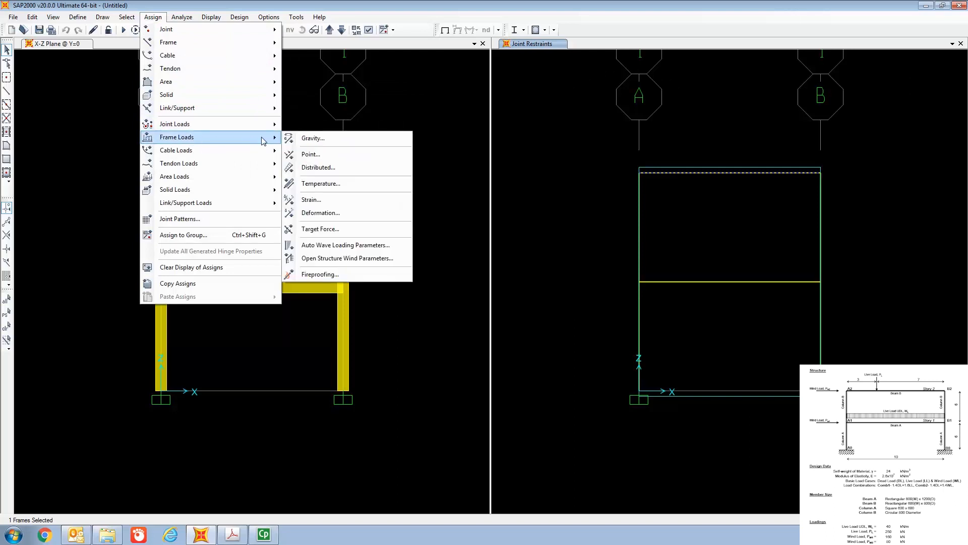
left_click(314, 156)
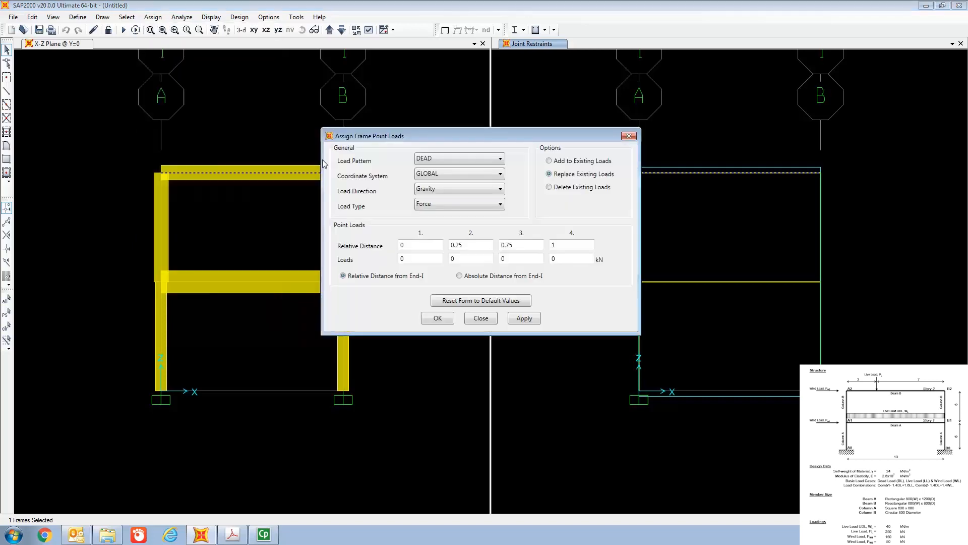
left_click(453, 161)
left_click(449, 175)
left_click_drag(449, 140, 431, 79)
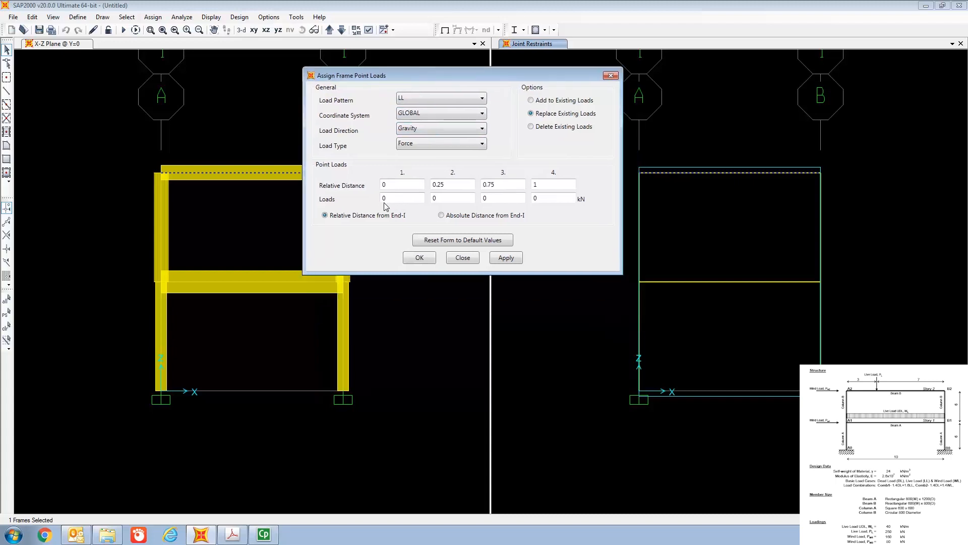
left_click(442, 215)
left_click(399, 187)
key("BackSpace")
left_click(399, 199)
key("BackSpace")
type("250")
left_click(424, 258)
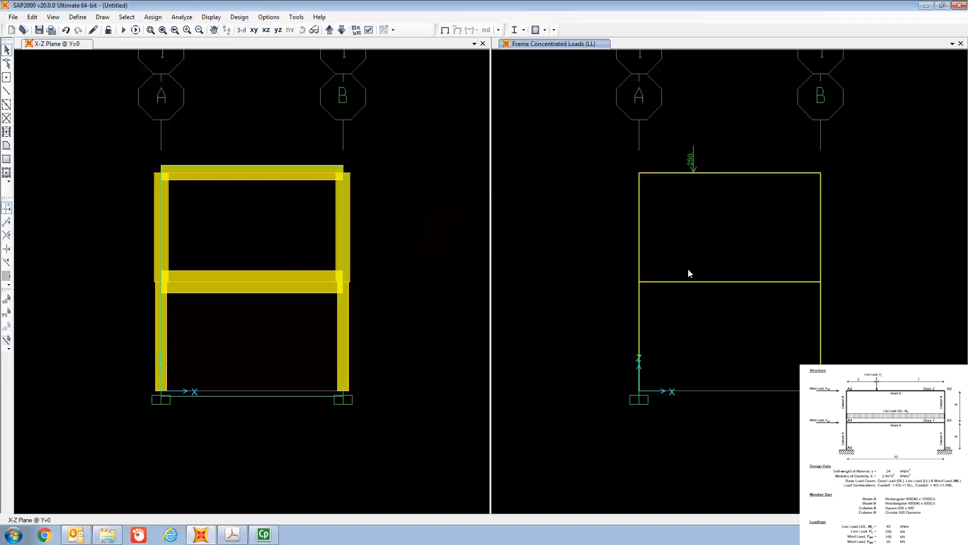
Step: Assign a 40 kN/m uniform gravity load in the LL pattern to the first-story beam
left_click(697, 282)
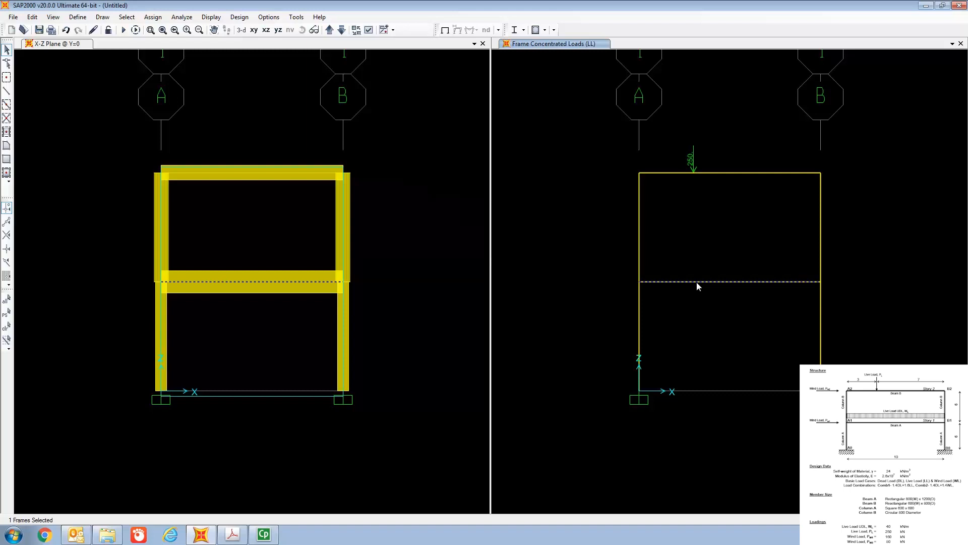
left_click(152, 18)
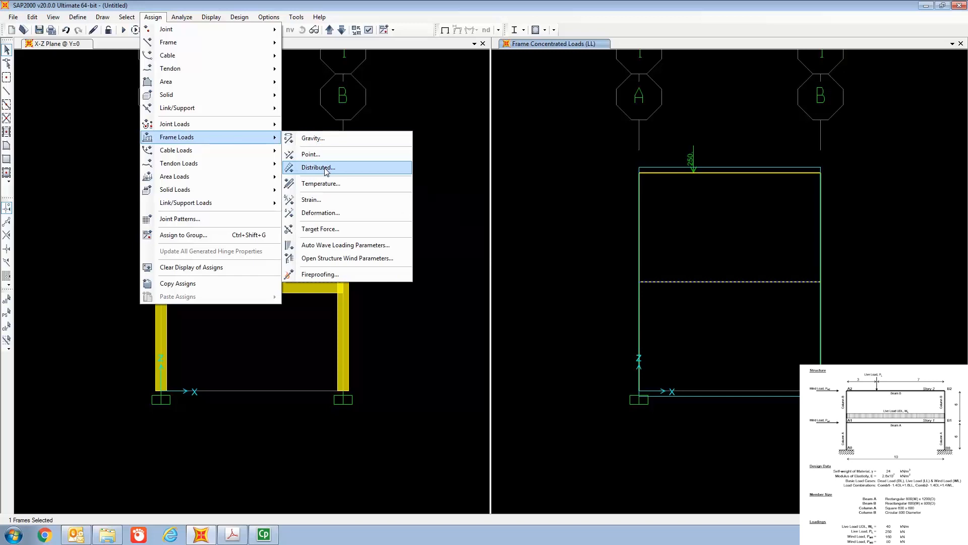
left_click(325, 169)
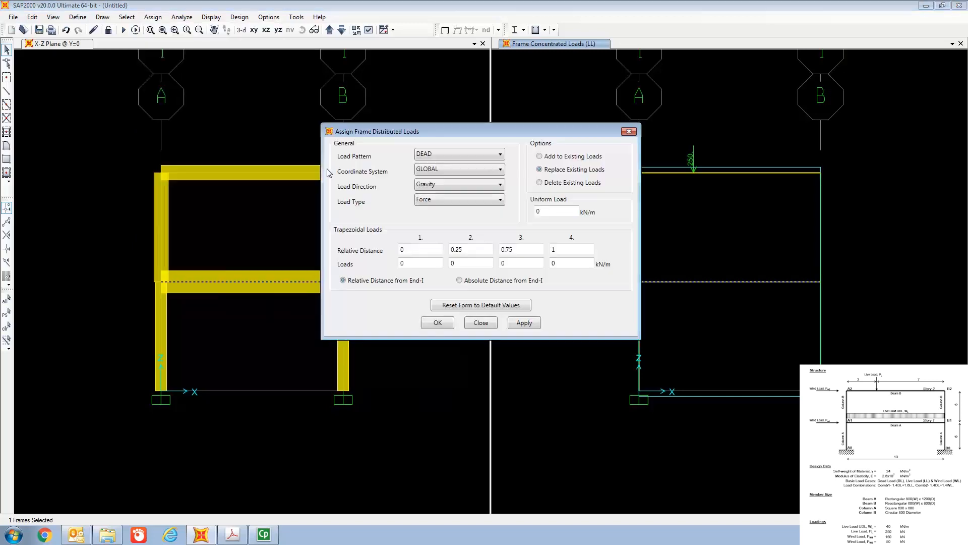
left_click(456, 153)
left_click(450, 173)
type("40")
left_click(434, 324)
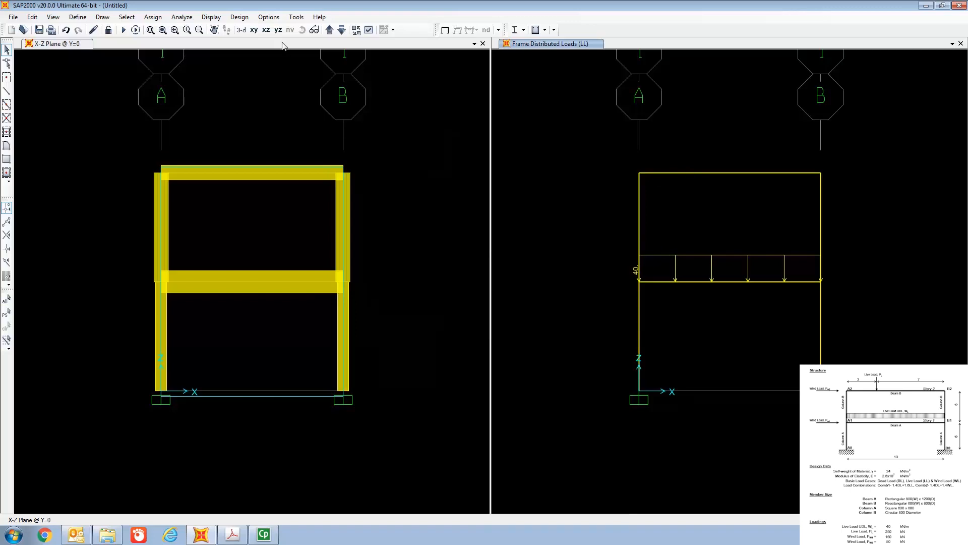
Step: Display the LL span loads assigned to the frame objects to check the point and distributed loads together
left_click(215, 19)
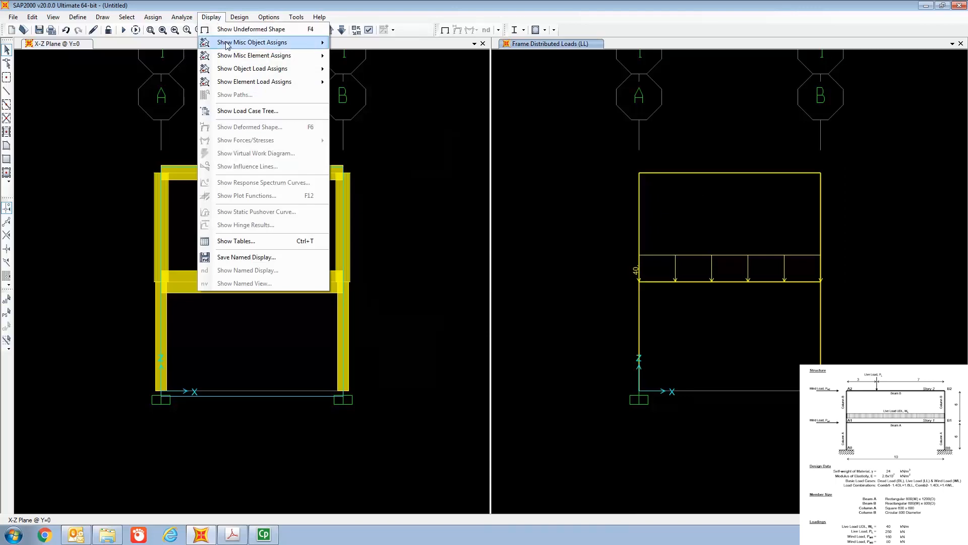
mouse_move(237, 71)
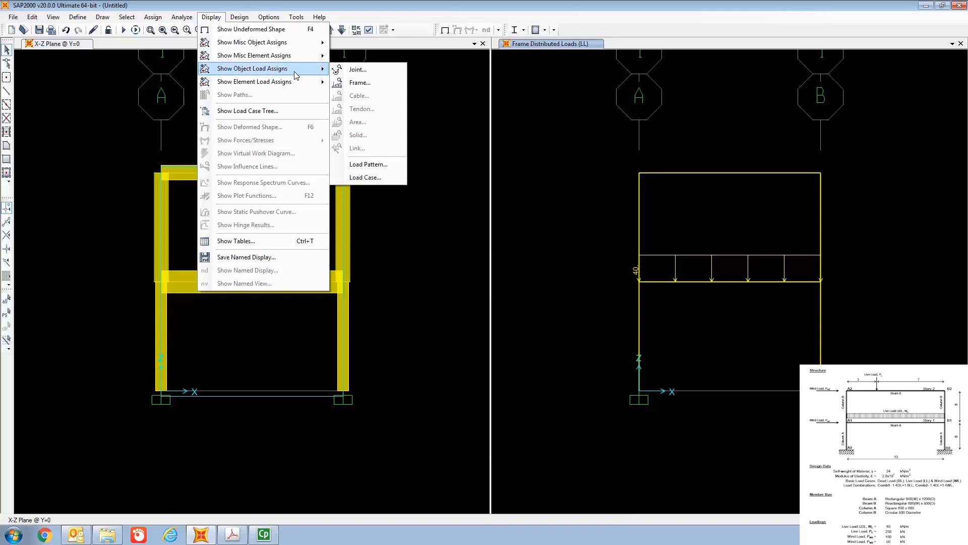
left_click(363, 85)
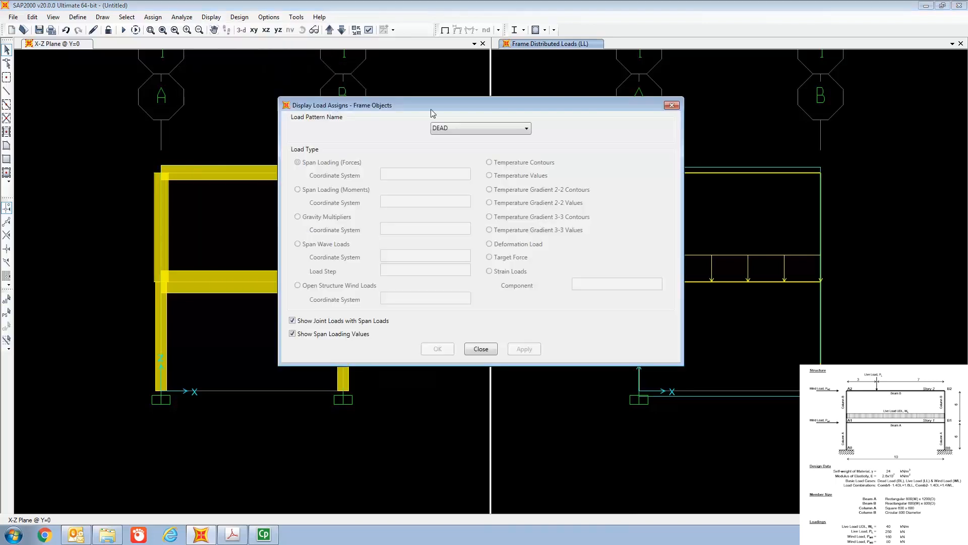
left_click_drag(441, 105, 342, 55)
left_click(361, 79)
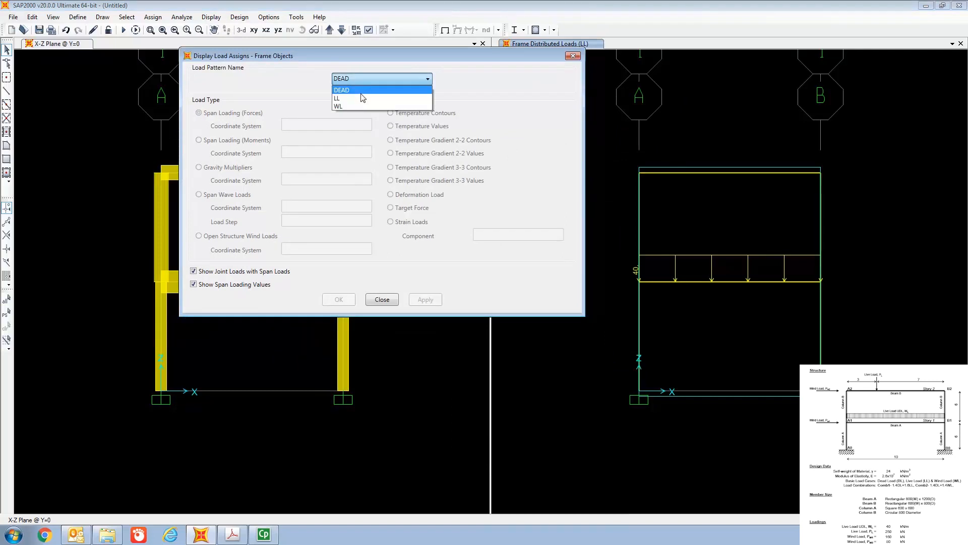
left_click(361, 98)
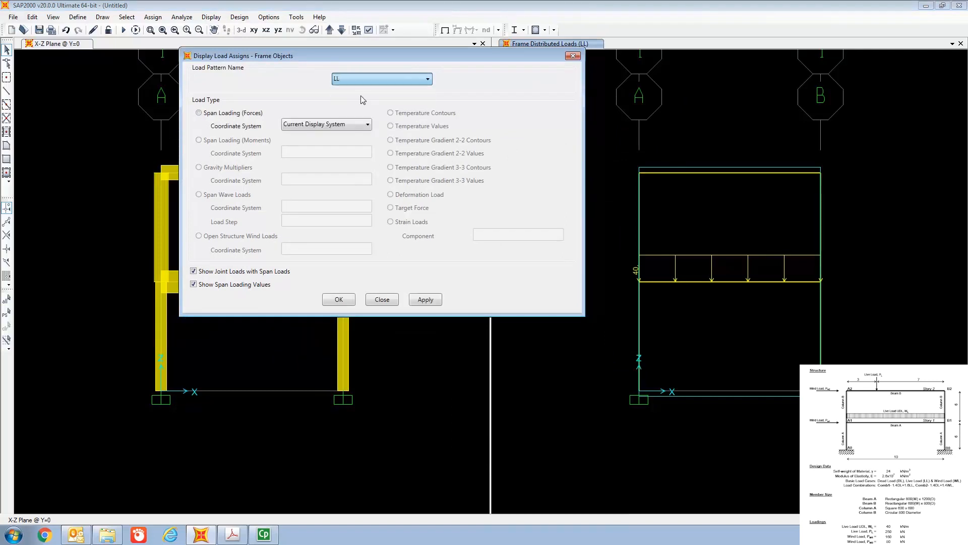
left_click(339, 299)
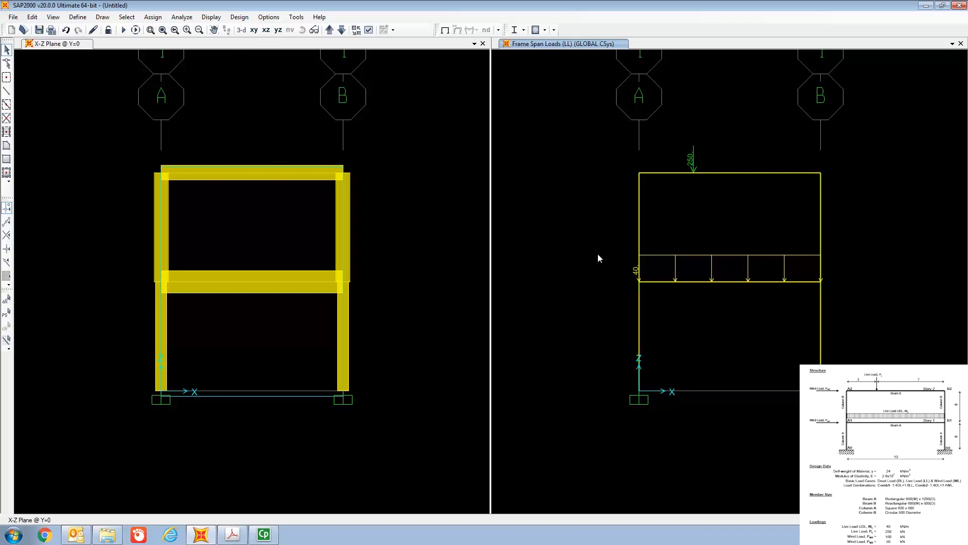
Step: Assign a 160 kN global X joint force in the WL pattern to the first-story joint on grid line A
left_click(639, 282)
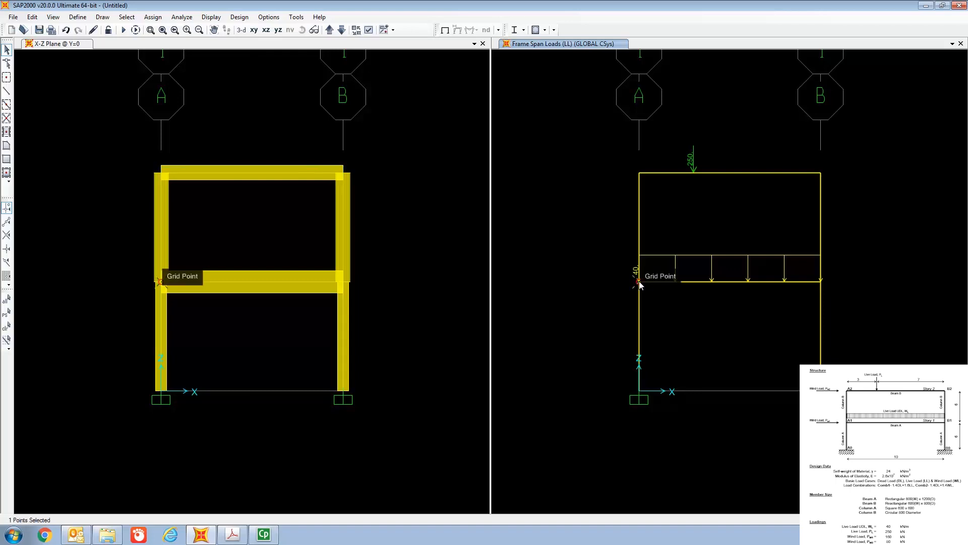
left_click(152, 17)
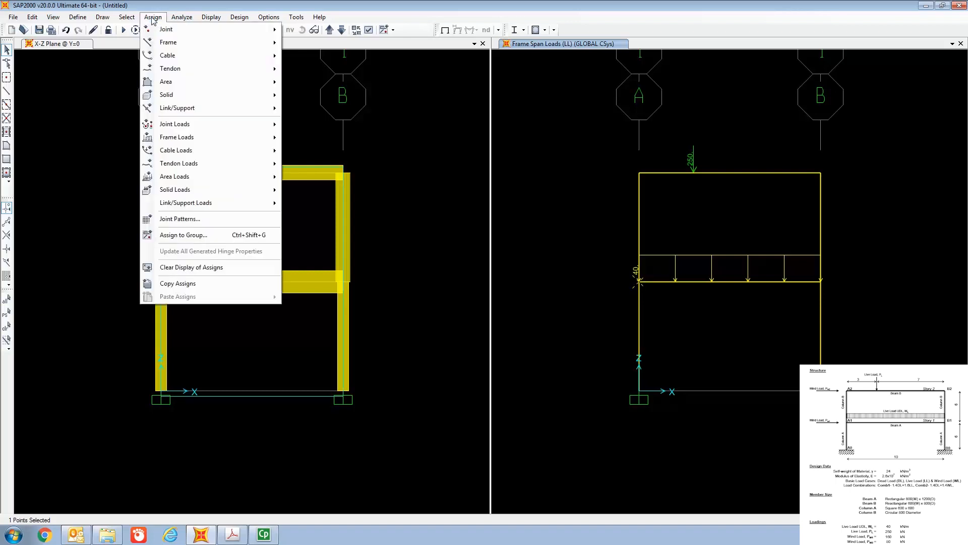
mouse_move(194, 130)
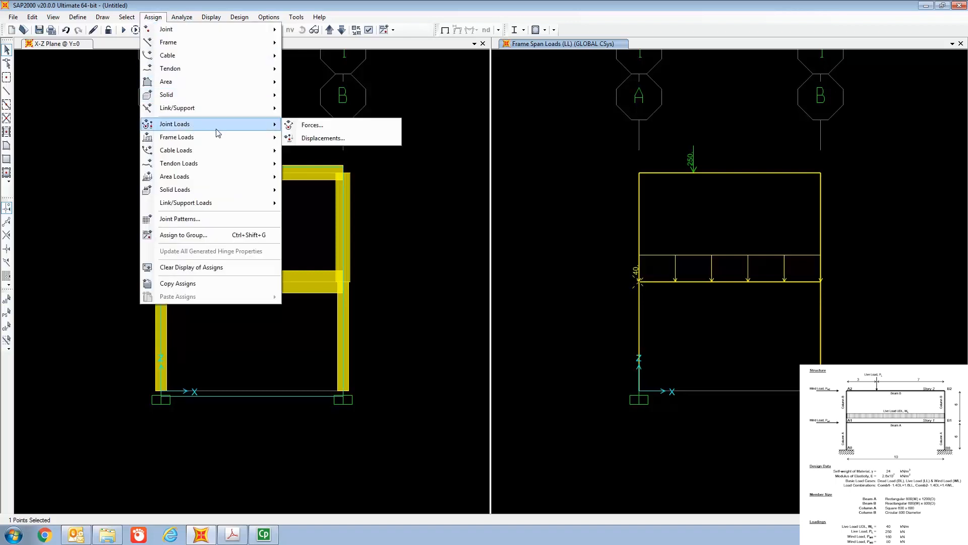
left_click(323, 128)
left_click(496, 132)
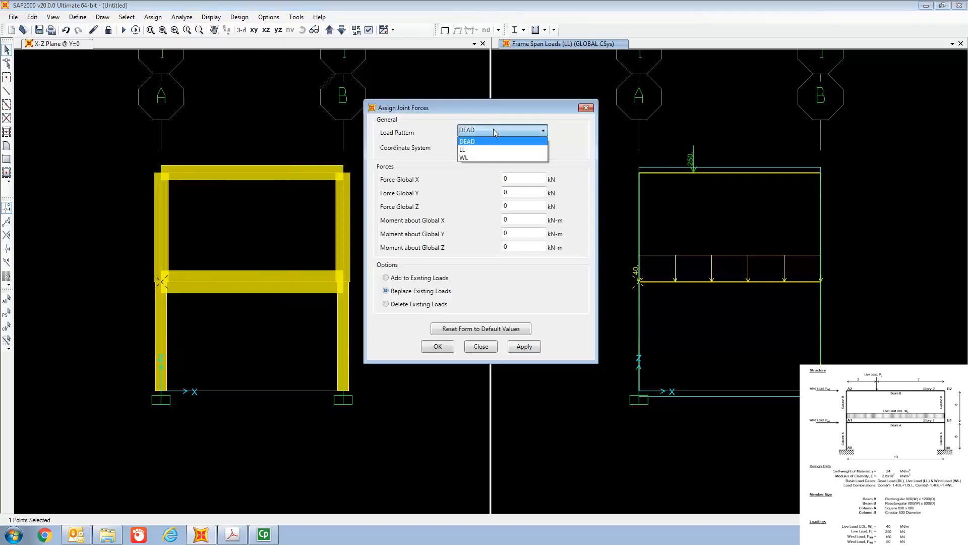
left_click(493, 156)
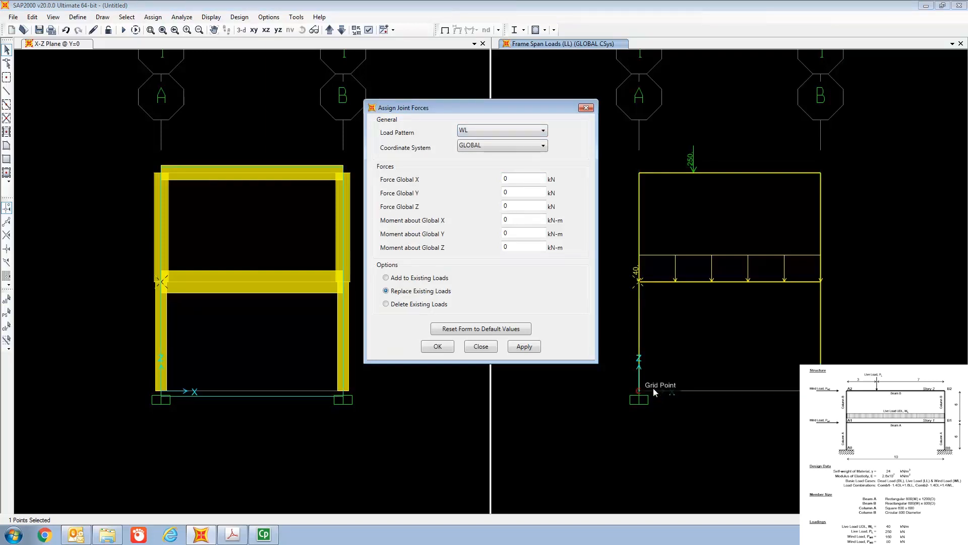
left_click(531, 178)
key("BackSpace")
type("160")
left_click(437, 346)
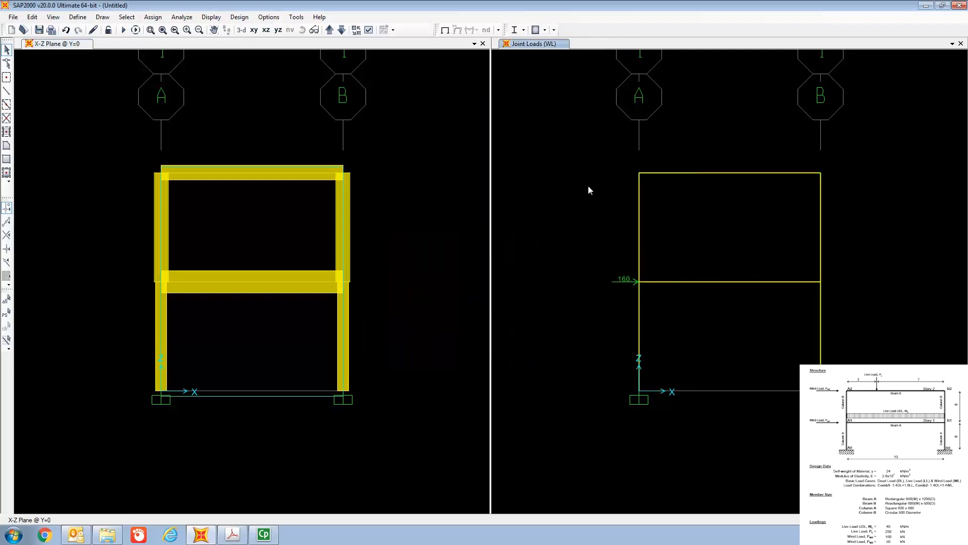
Step: Assign an 80 kN global X joint force in the WL pattern to the uppermost joint on grid line A
left_click(640, 174)
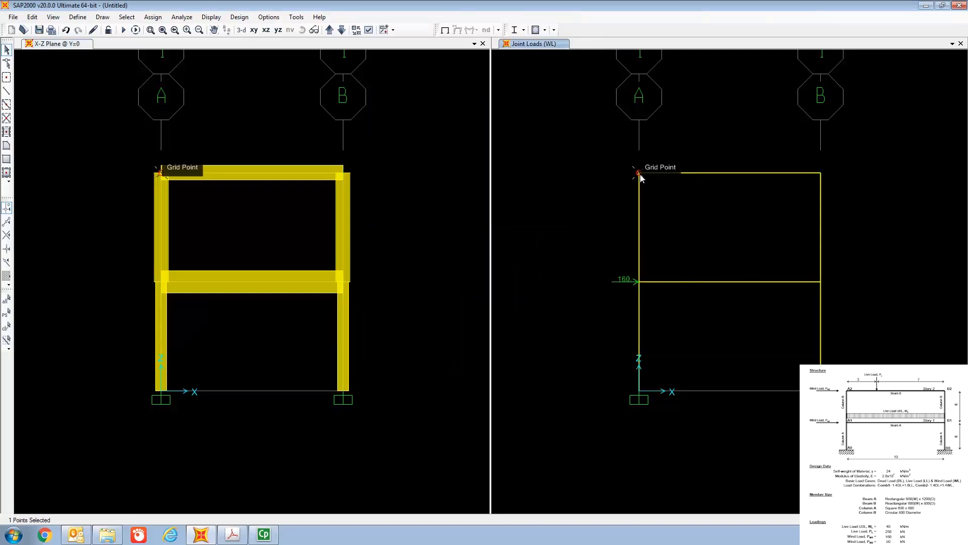
left_click(153, 17)
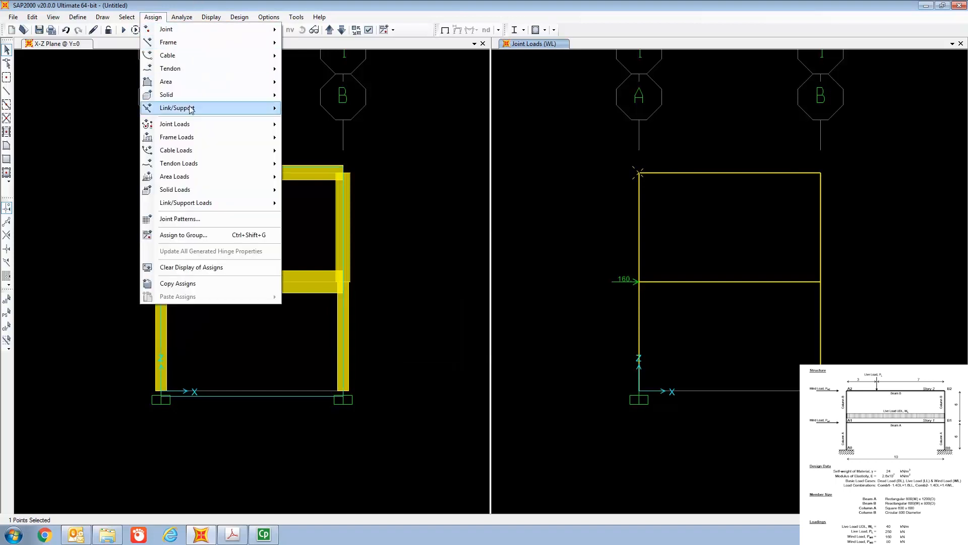
mouse_move(211, 124)
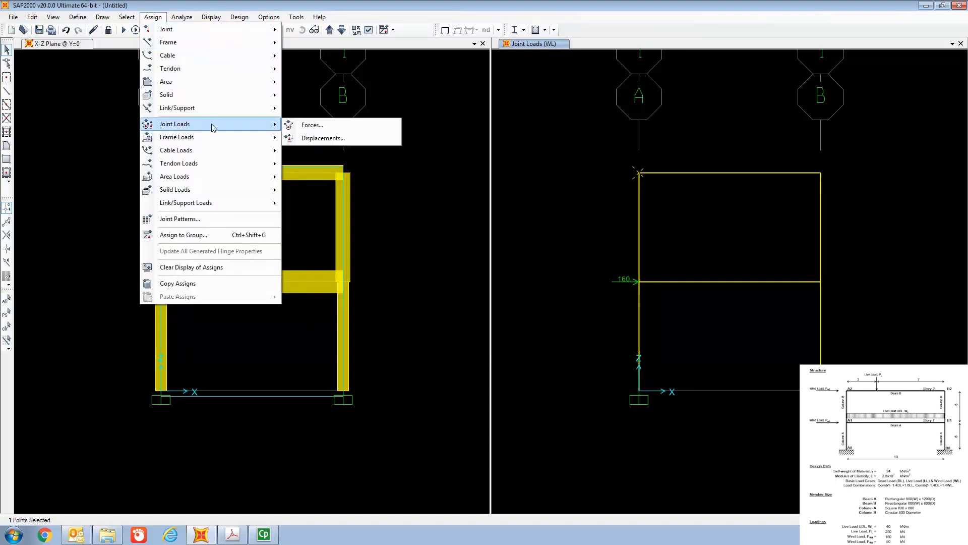
left_click(312, 125)
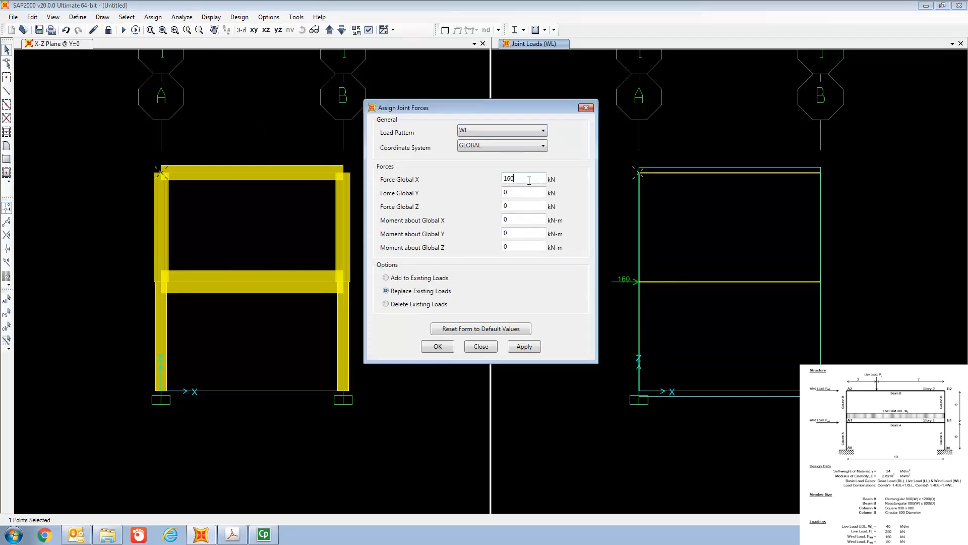
key("BackSpace")
key("BackSpace")
key("BackSpace")
type("80")
left_click(452, 346)
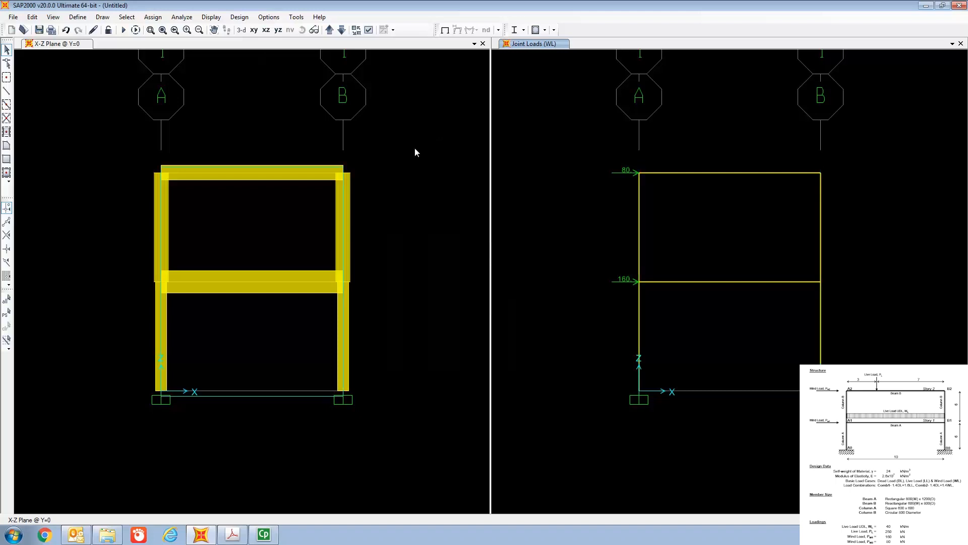
Step: Set the analysis options to the XZ Plane Frame degrees of freedom
left_click(181, 18)
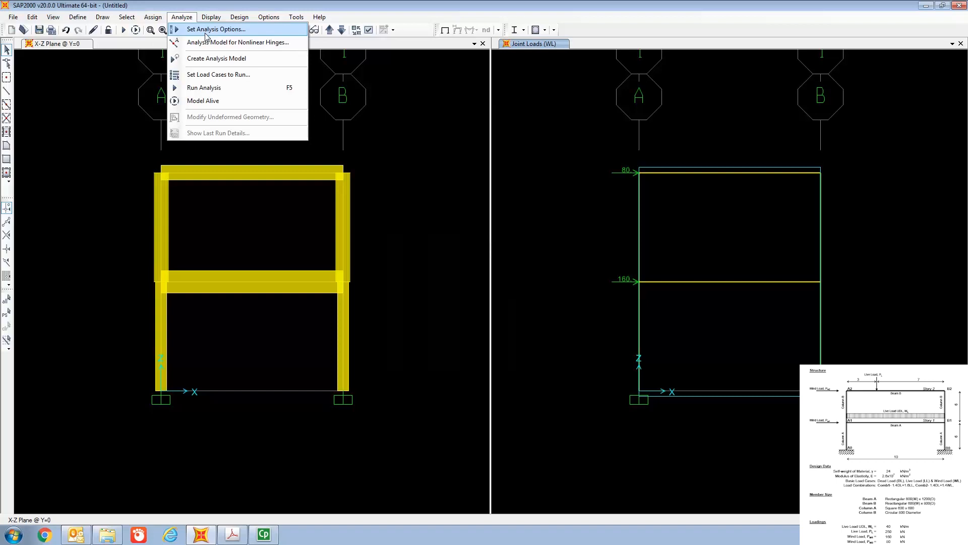
left_click(206, 30)
left_click_drag(434, 168, 435, 104)
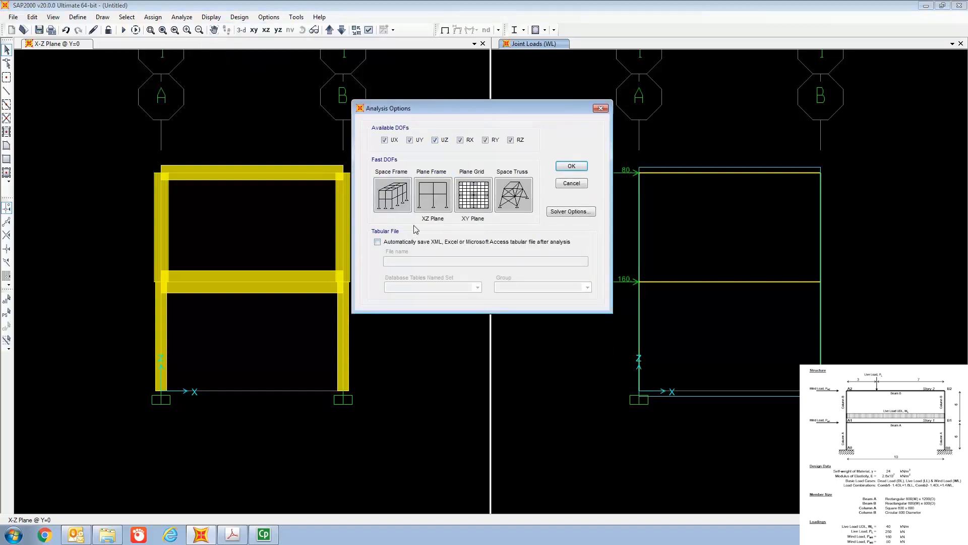
left_click(431, 203)
left_click(431, 203)
left_click(576, 166)
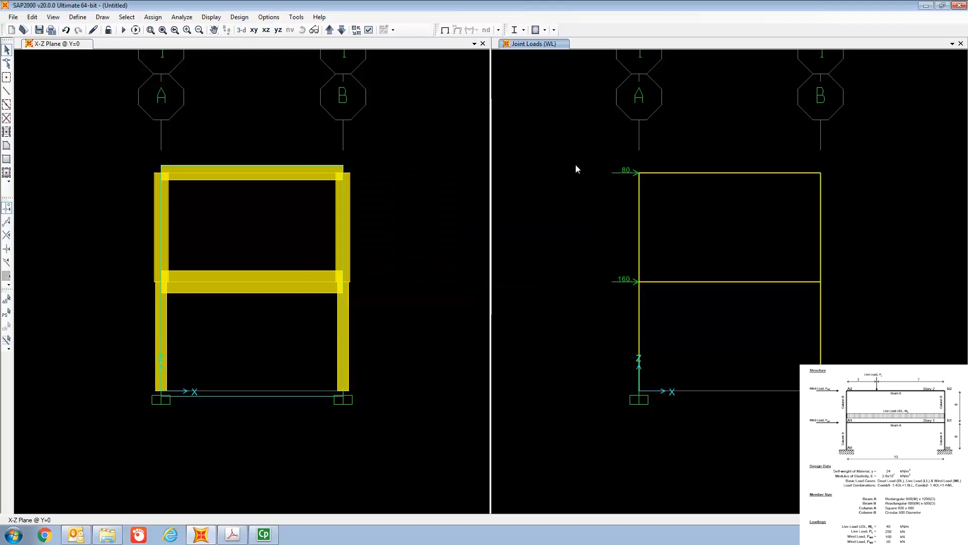
Step: Start the analysis run for the DEAD, LL and WL load cases
left_click(181, 19)
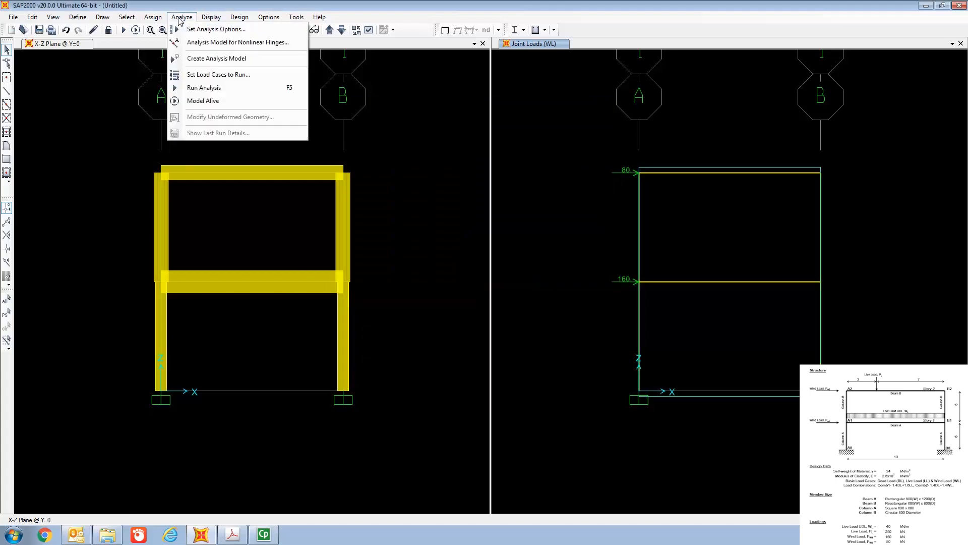
left_click(213, 75)
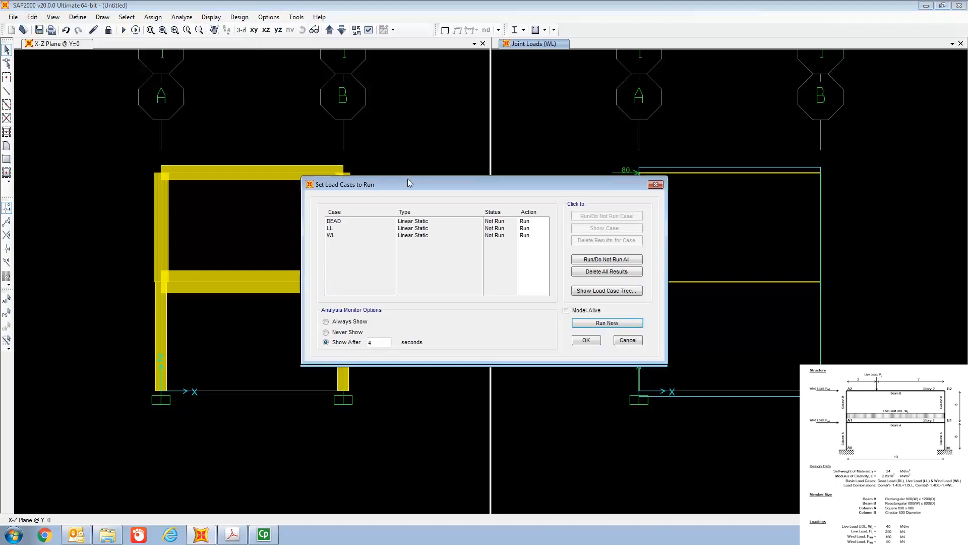
left_click_drag(407, 184, 361, 73)
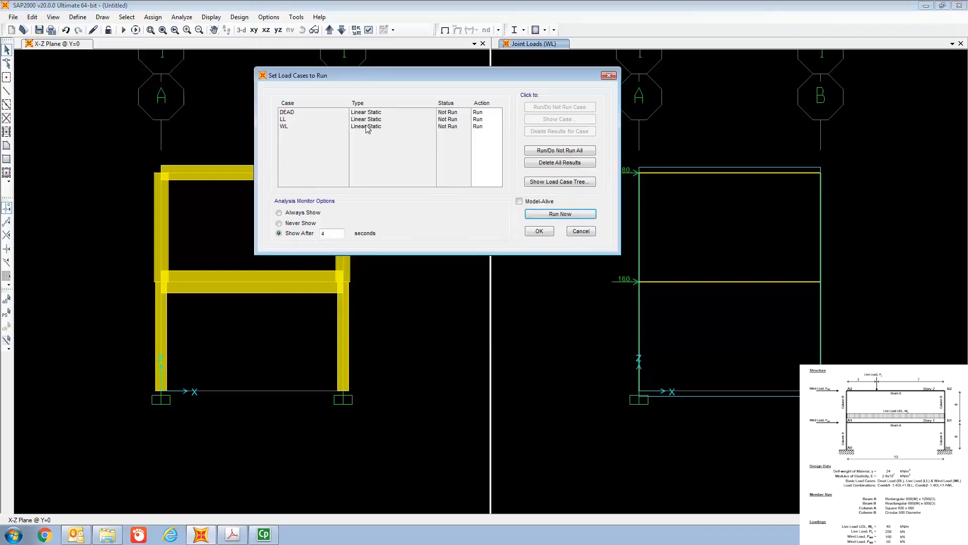
left_click(569, 217)
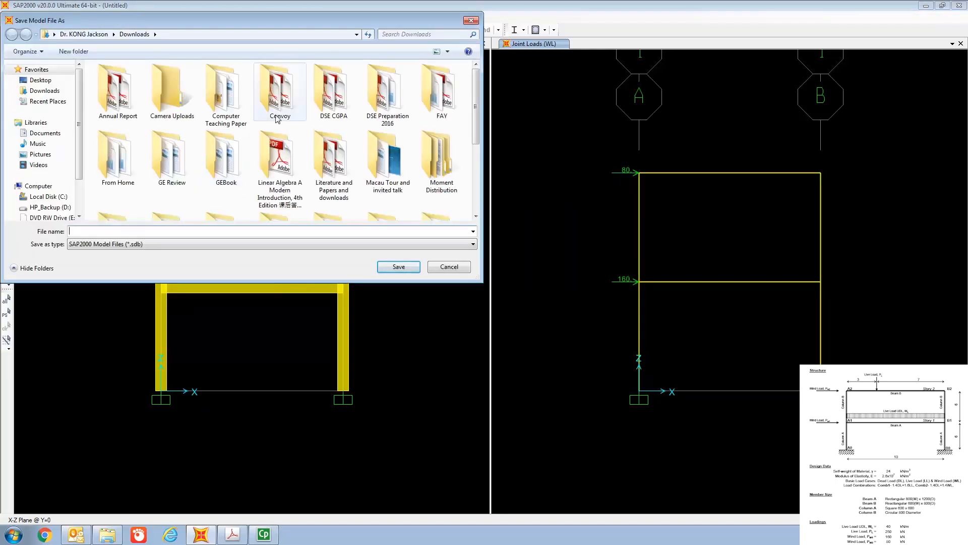
Step: Save the model file in the Downloads folder as "PLane Frame Part 1"
left_click_drag(474, 129, 475, 191)
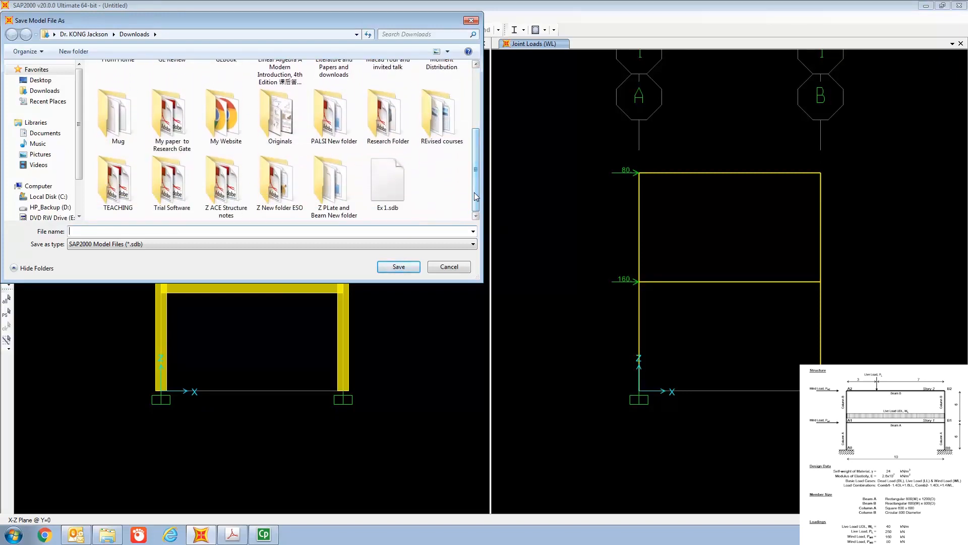
left_click_drag(477, 197, 483, 157)
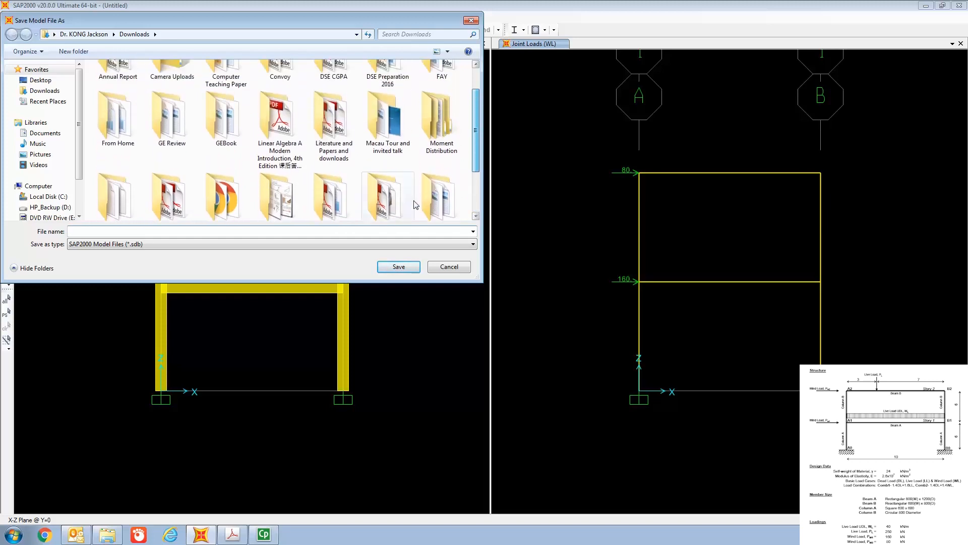
left_click(368, 233)
type("PLane Fr")
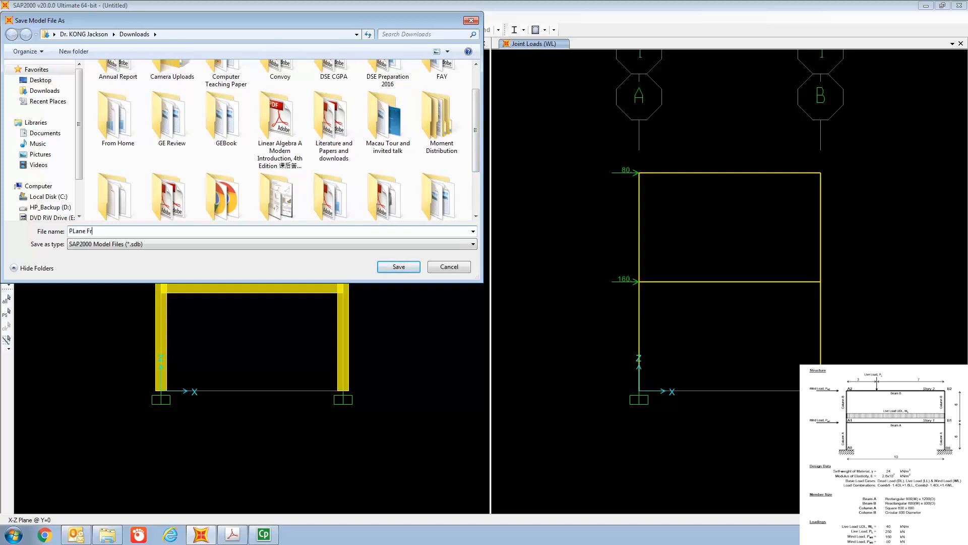
type("ame Part 1")
left_click(403, 269)
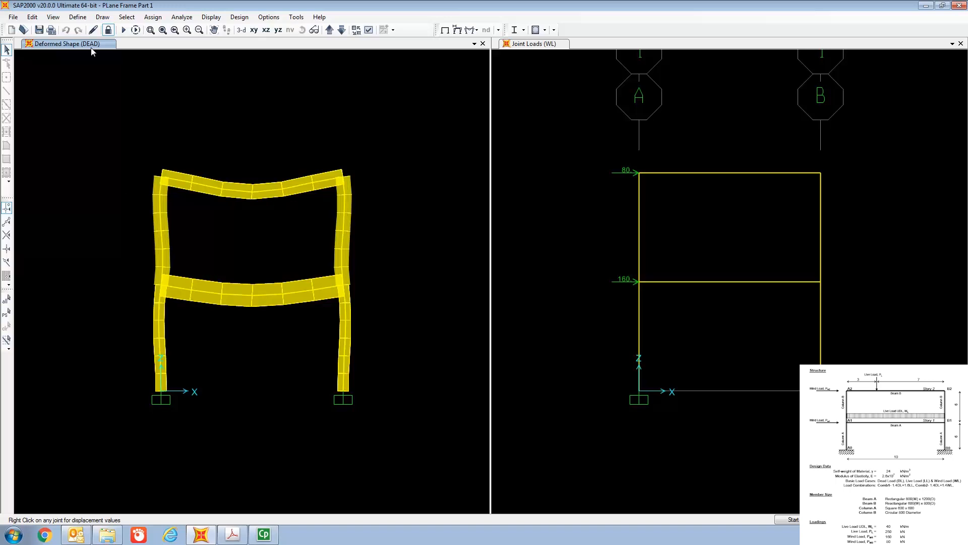
Step: Display the deformed shape for COMB1, then play and stop its animation
left_click(215, 18)
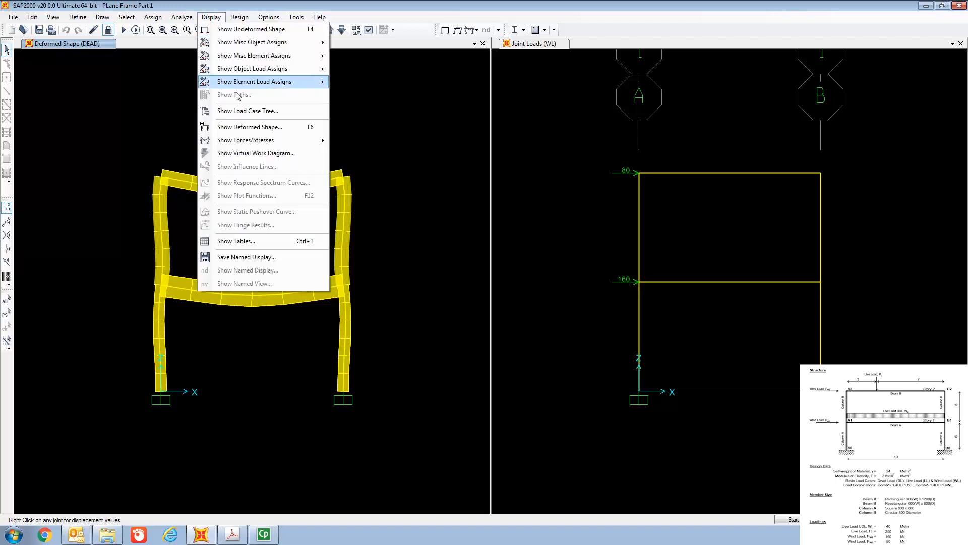
left_click(253, 133)
left_click(488, 76)
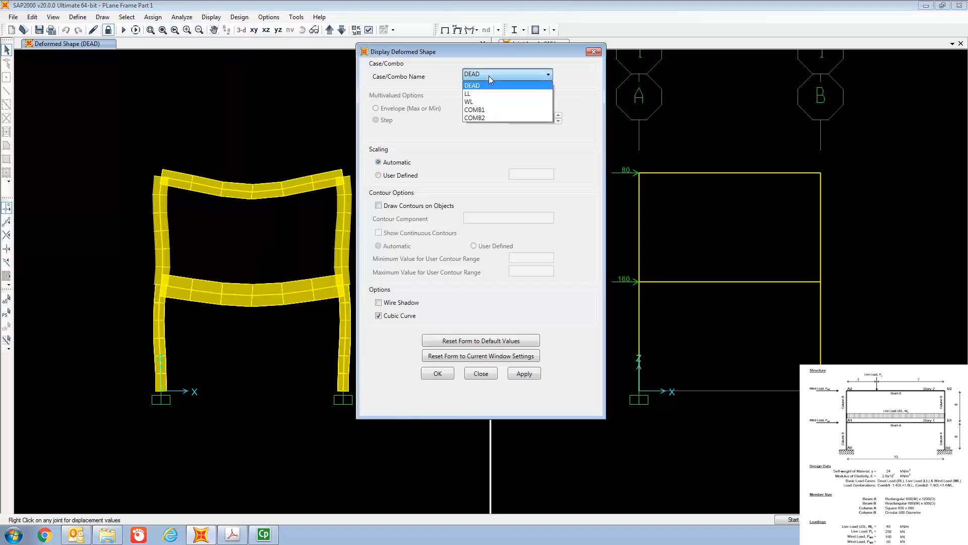
left_click(496, 111)
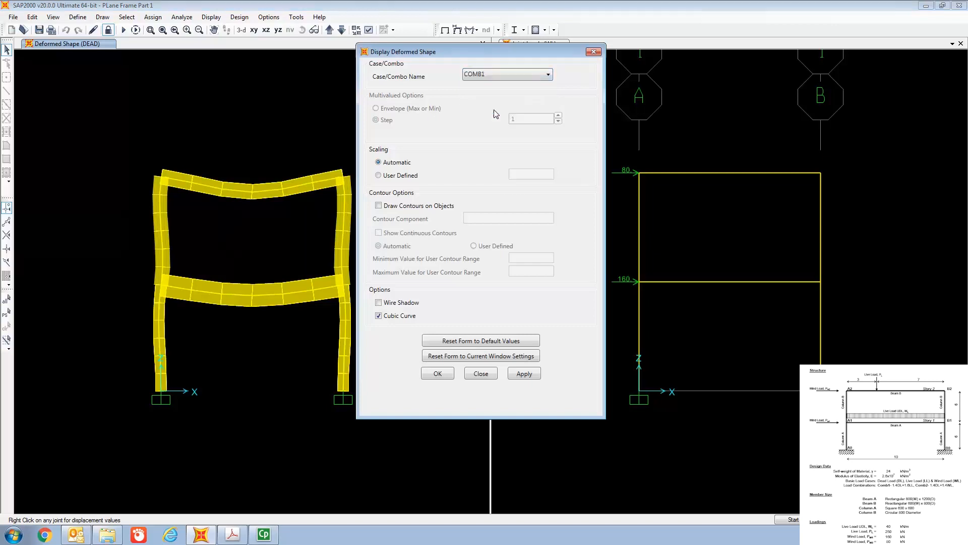
left_click(437, 374)
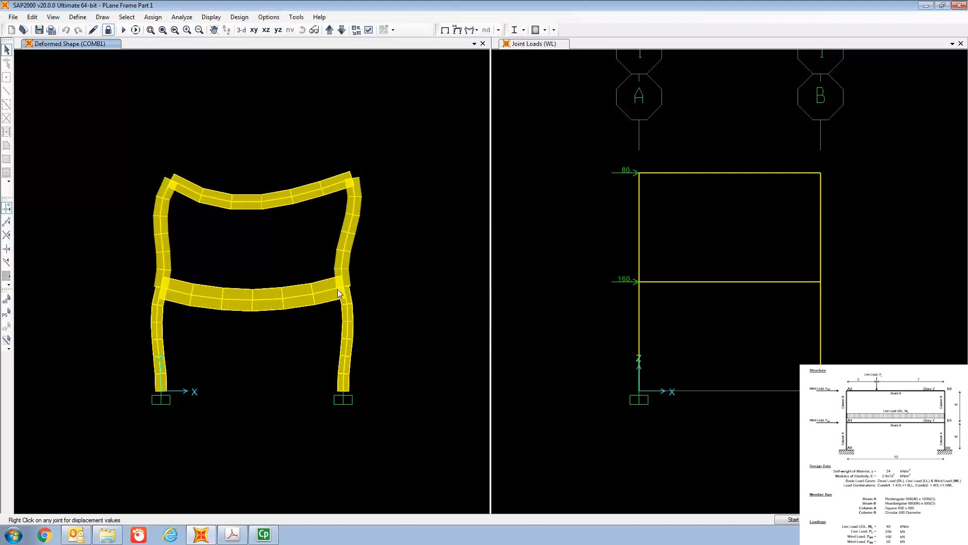
left_click(797, 519)
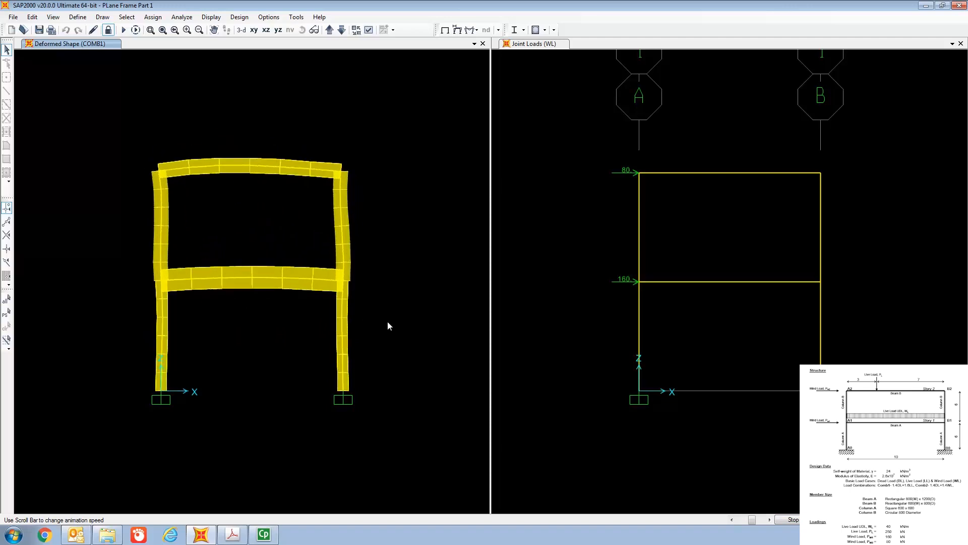
left_click(787, 519)
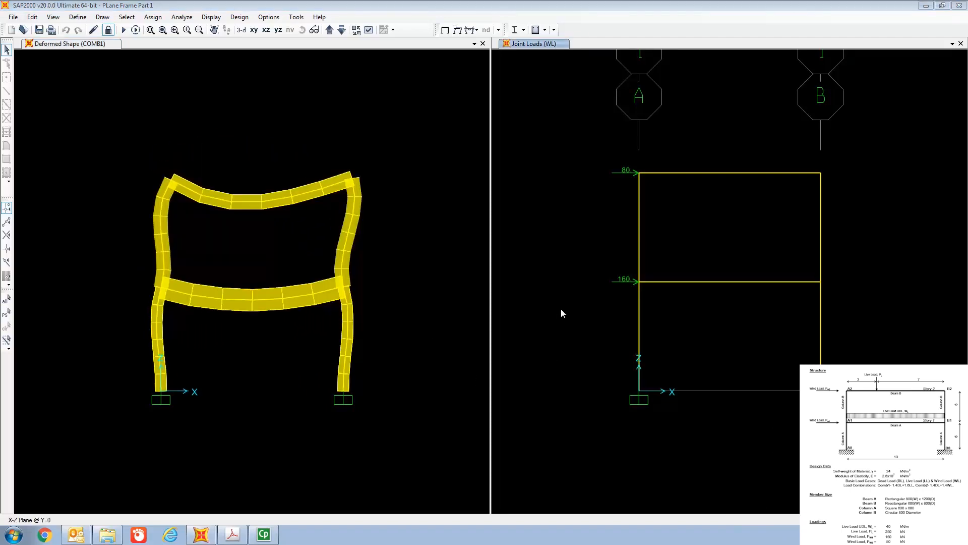
Step: Replace the WL joint loads view with the frame Shear 2-2 force diagram for COMB1, showing values
left_click(403, 48)
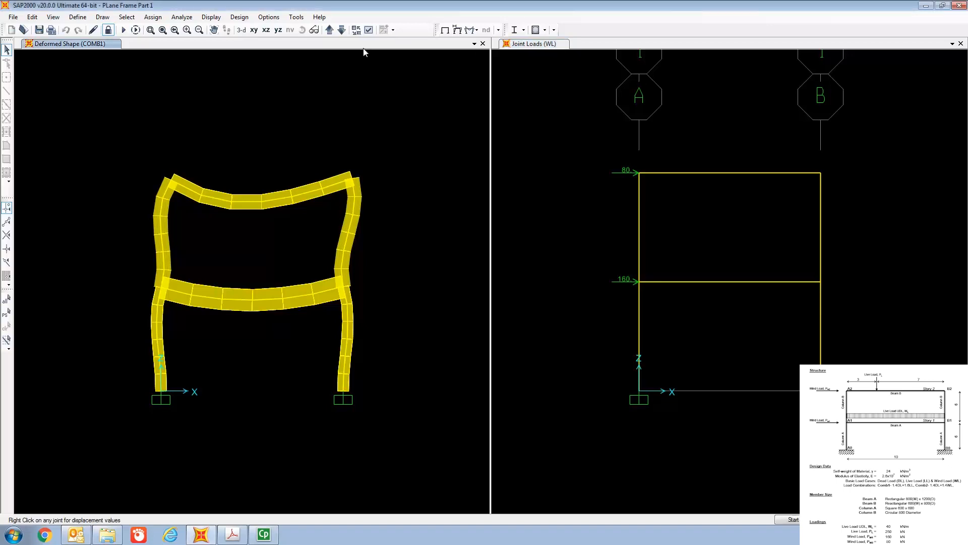
left_click(657, 47)
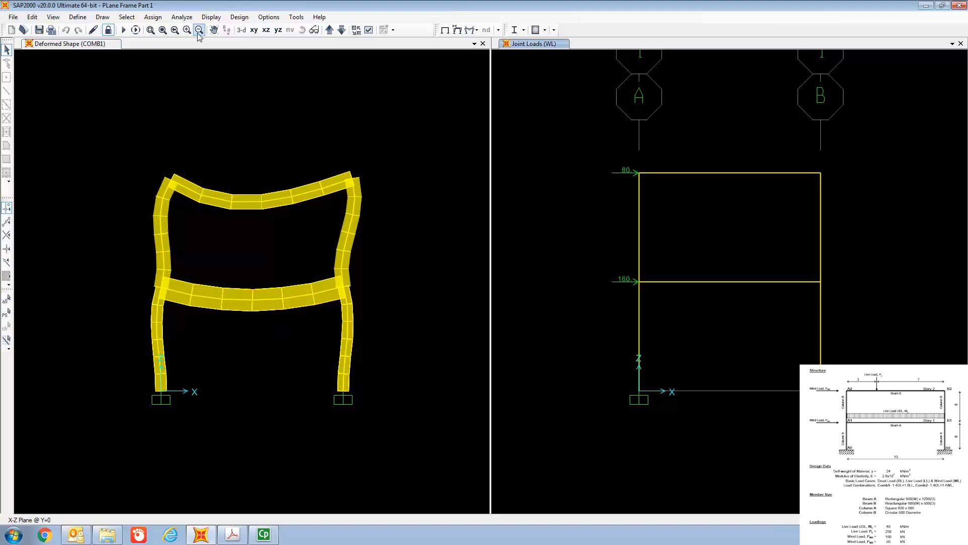
left_click(210, 17)
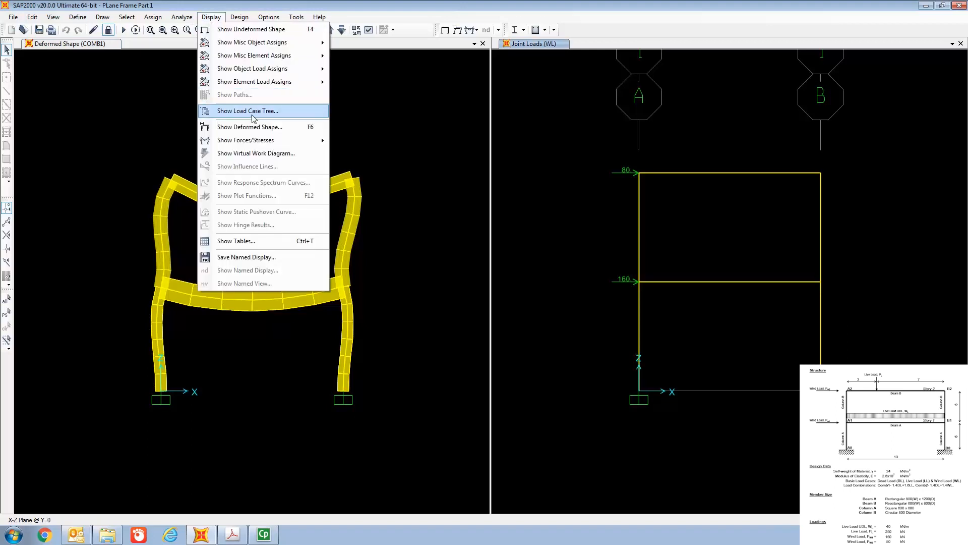
mouse_move(254, 147)
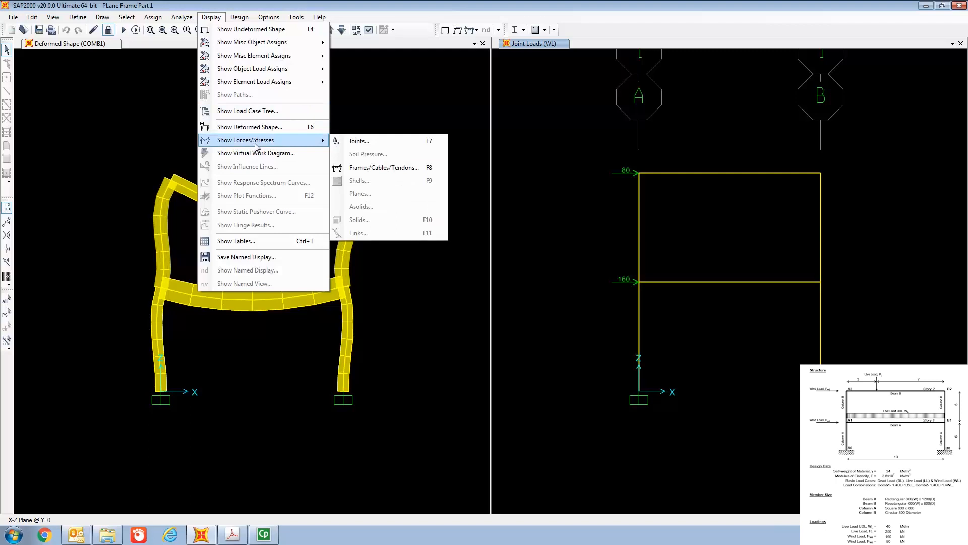
left_click(376, 173)
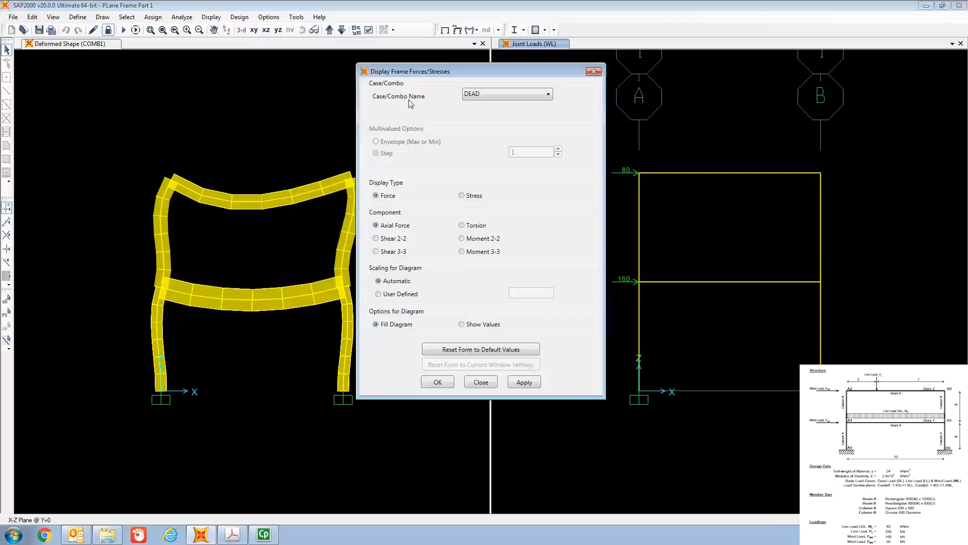
left_click_drag(352, 62, 310, 56)
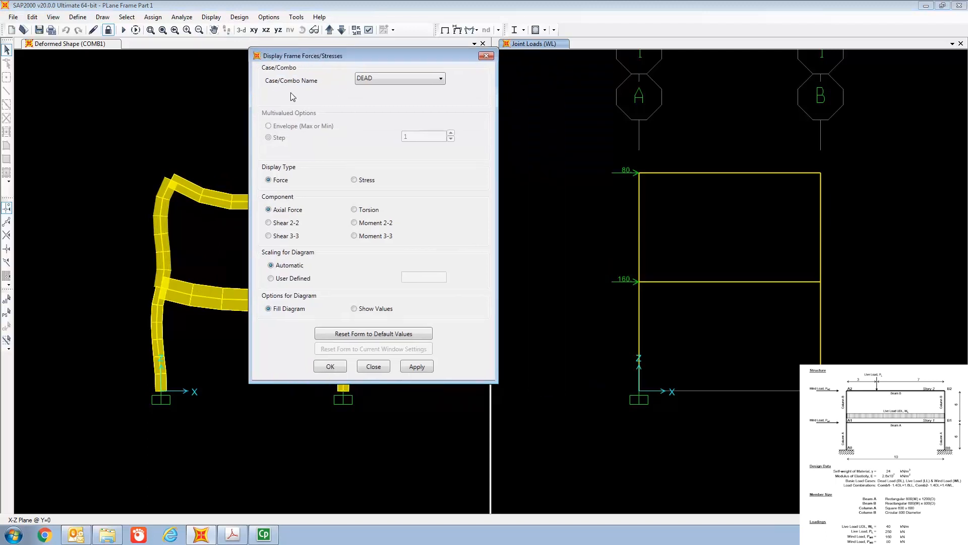
left_click(399, 79)
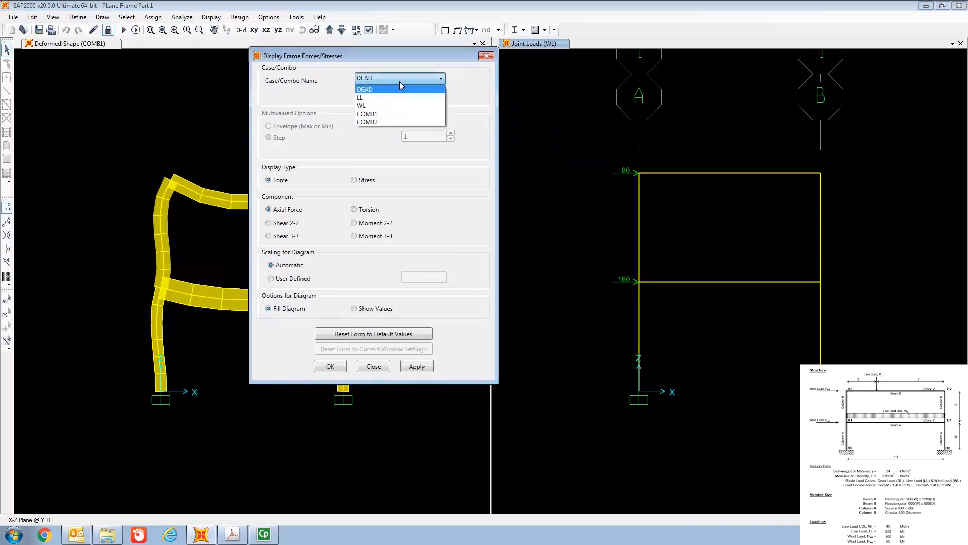
left_click(397, 114)
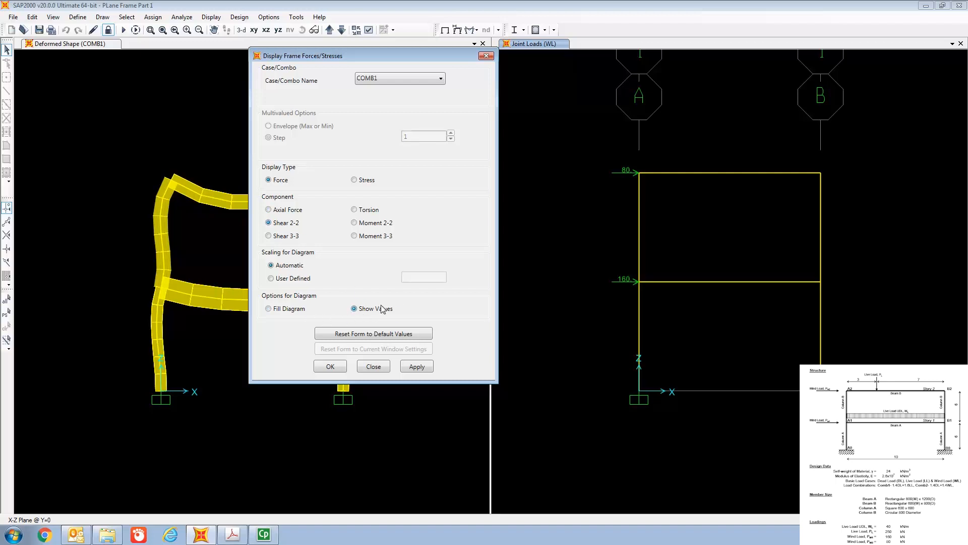
left_click(333, 367)
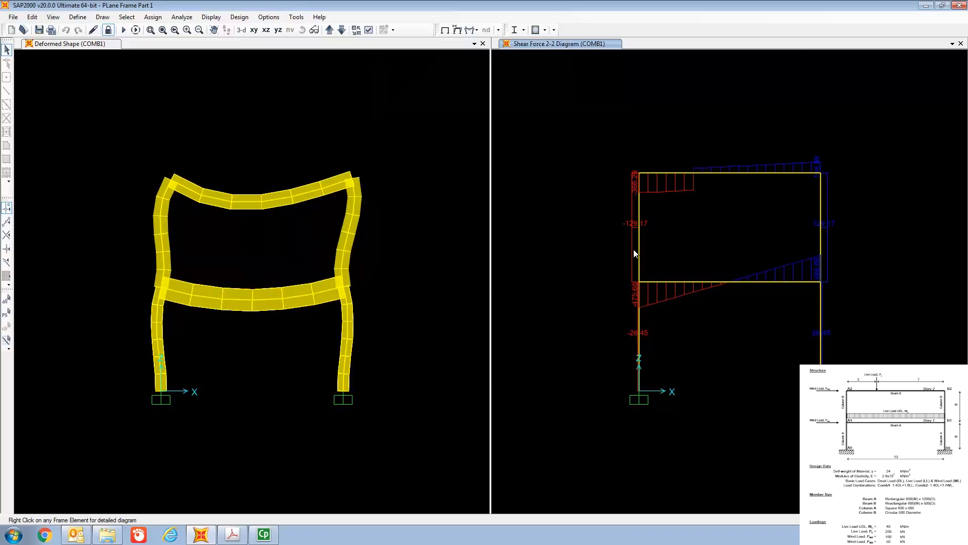
left_click(210, 18)
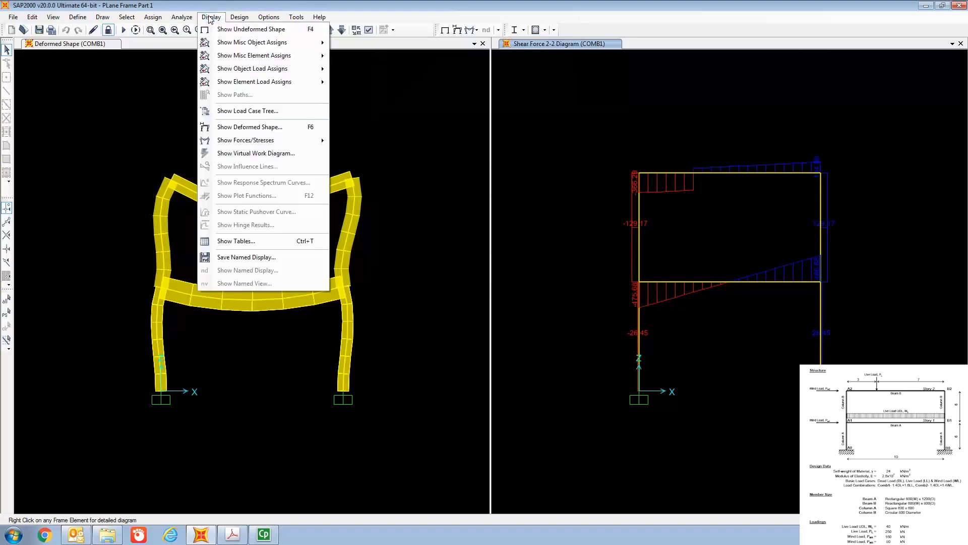
left_click(246, 127)
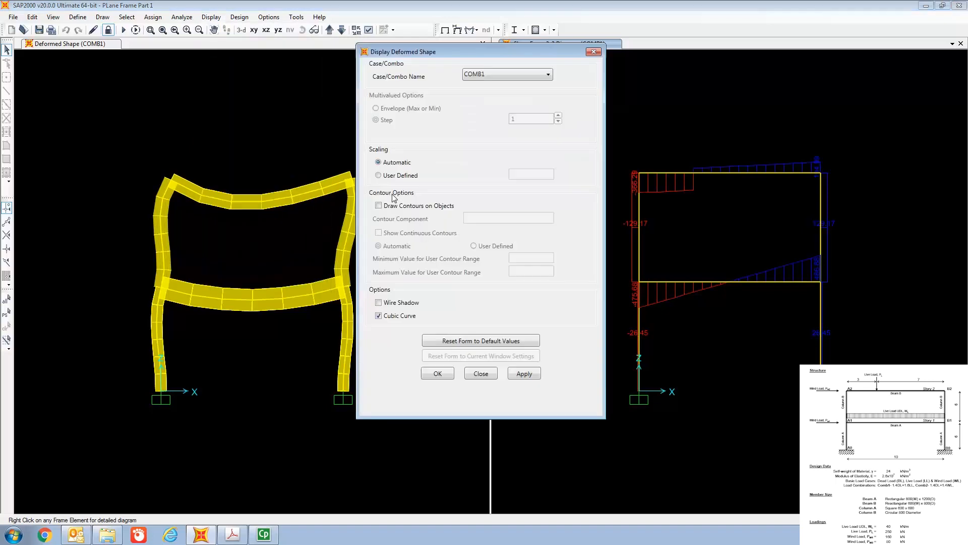
left_click(490, 75)
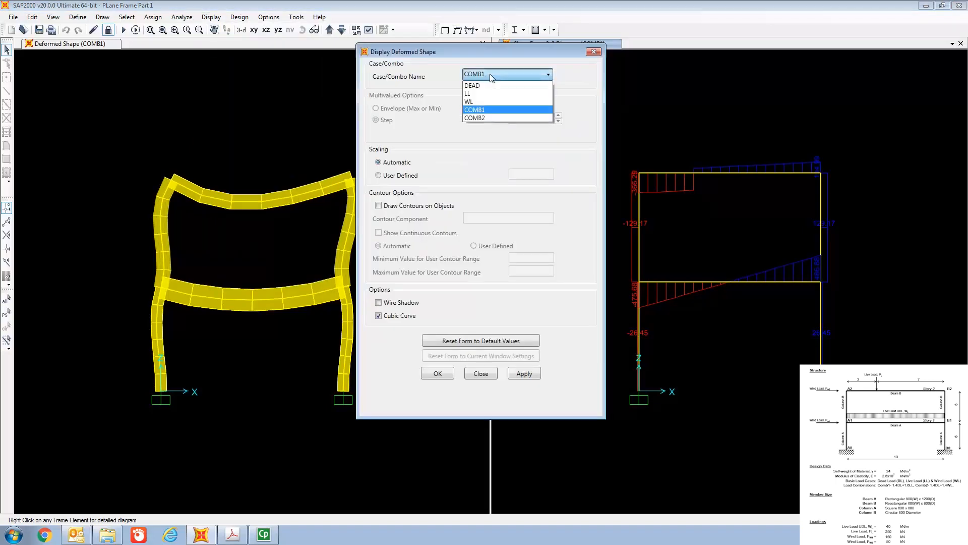
left_click(486, 117)
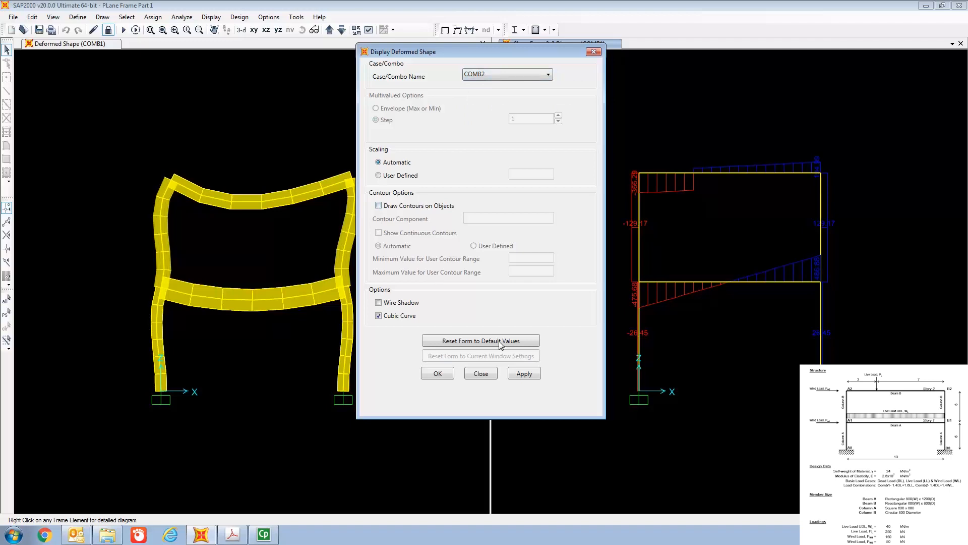
left_click(480, 373)
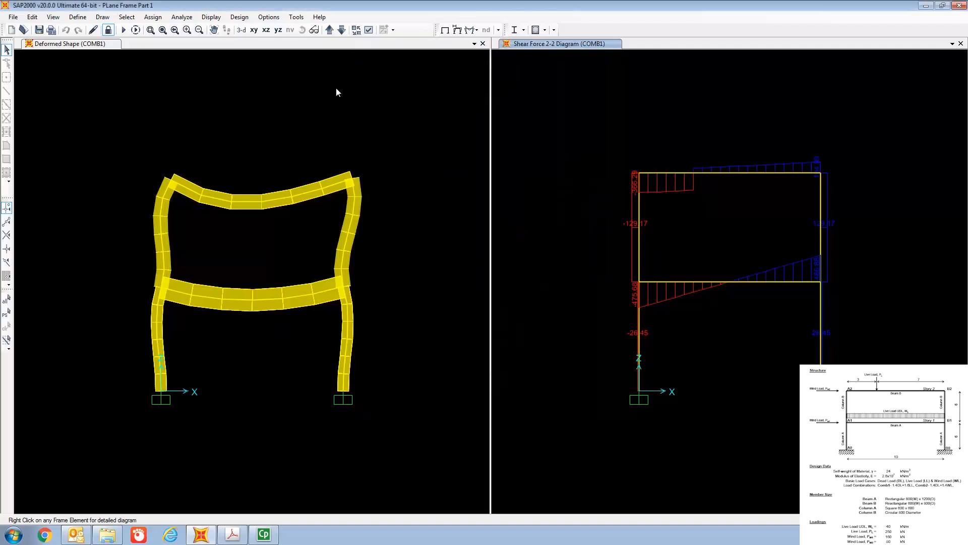
Step: Switch the frame force diagram to Moment 3-3 for the COMB2 combination
left_click(210, 16)
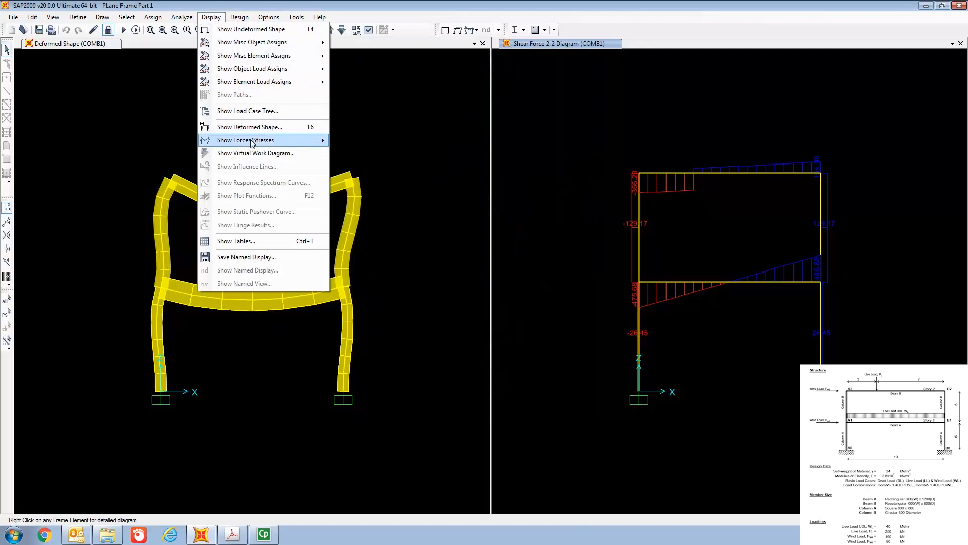
mouse_move(252, 142)
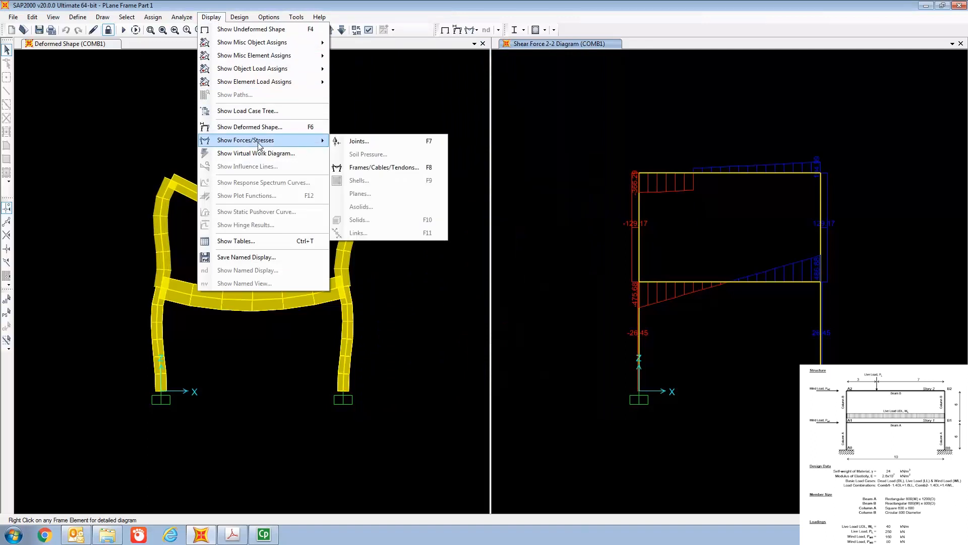
left_click(374, 168)
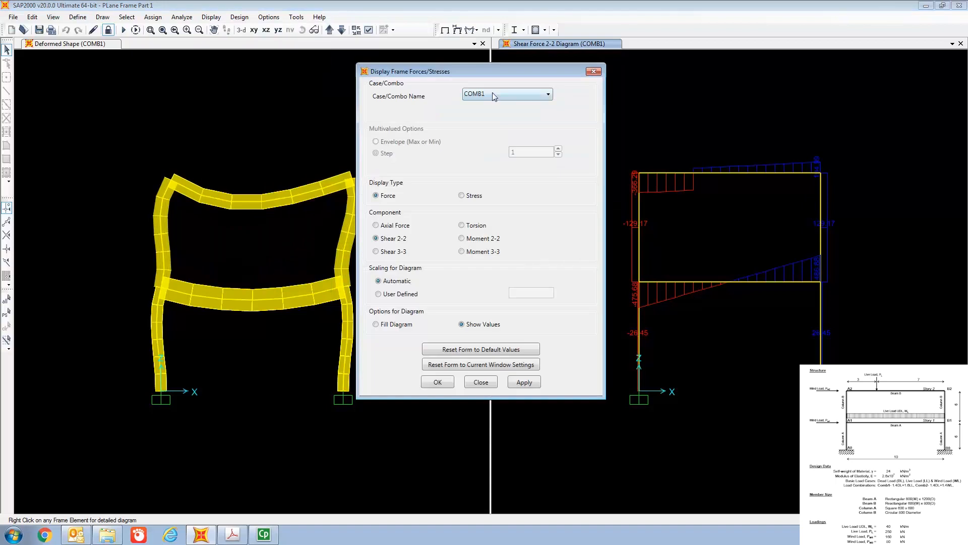
left_click(493, 94)
left_click(487, 138)
left_click(438, 382)
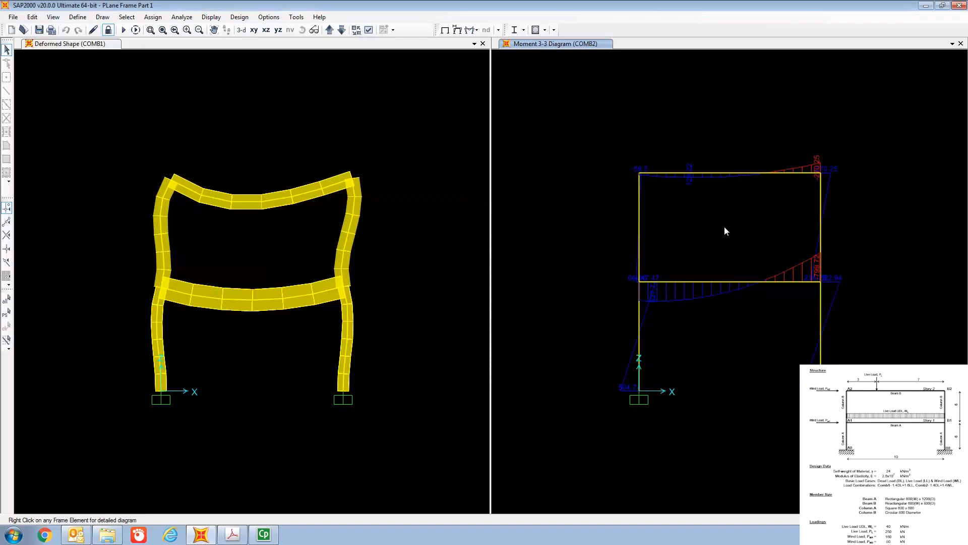
scroll(724, 228, "up", 1)
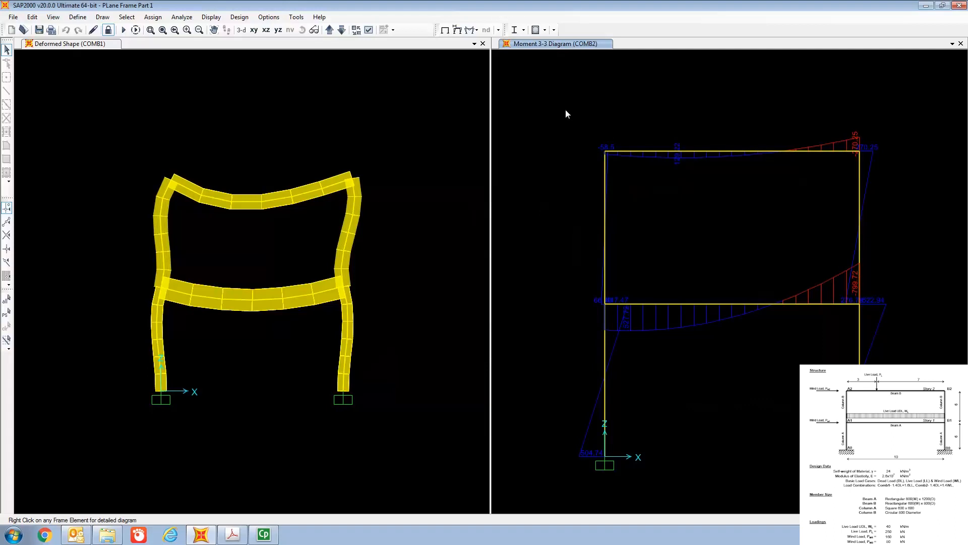
Step: Choose the joint Displacements, joint Reactions and Element Forces - Frames analysis result tables for display
left_click(212, 17)
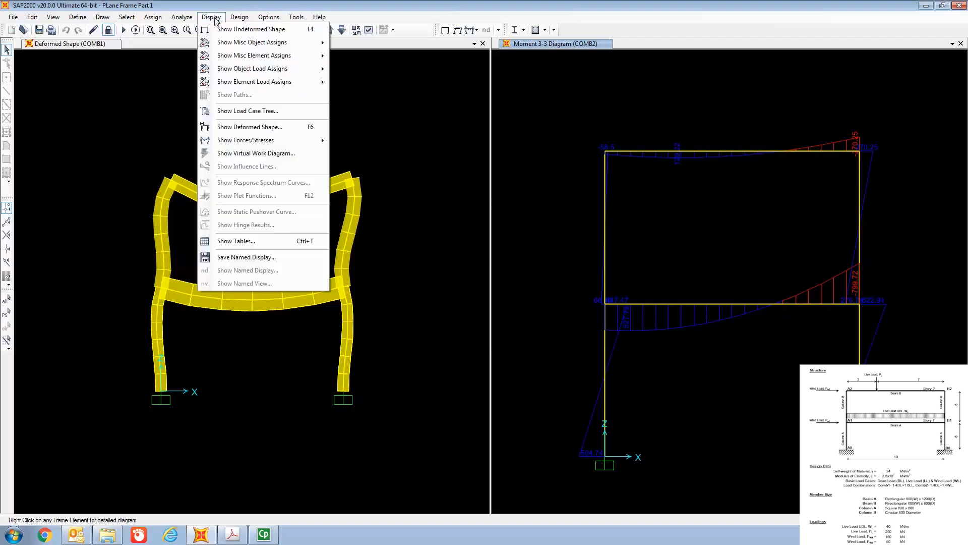
left_click(253, 241)
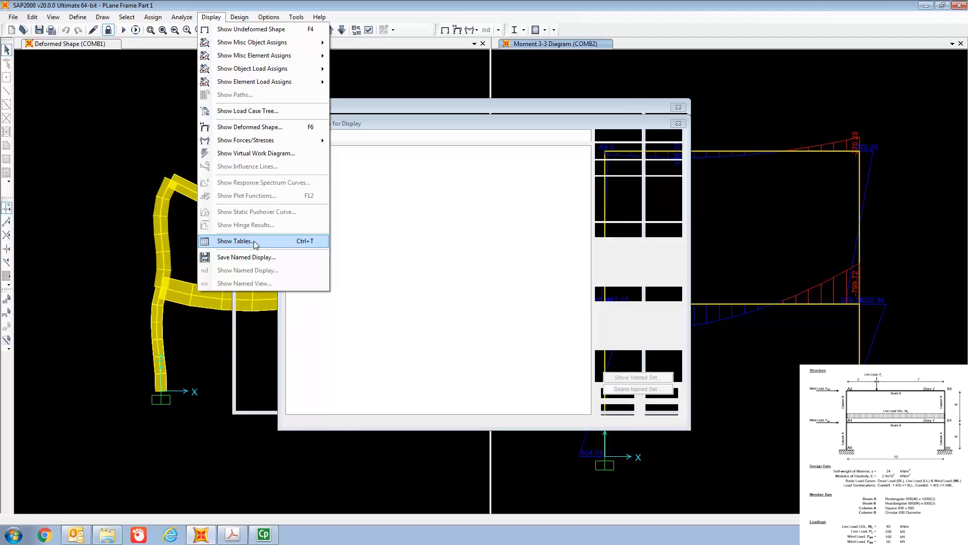
left_click_drag(356, 91, 279, 28)
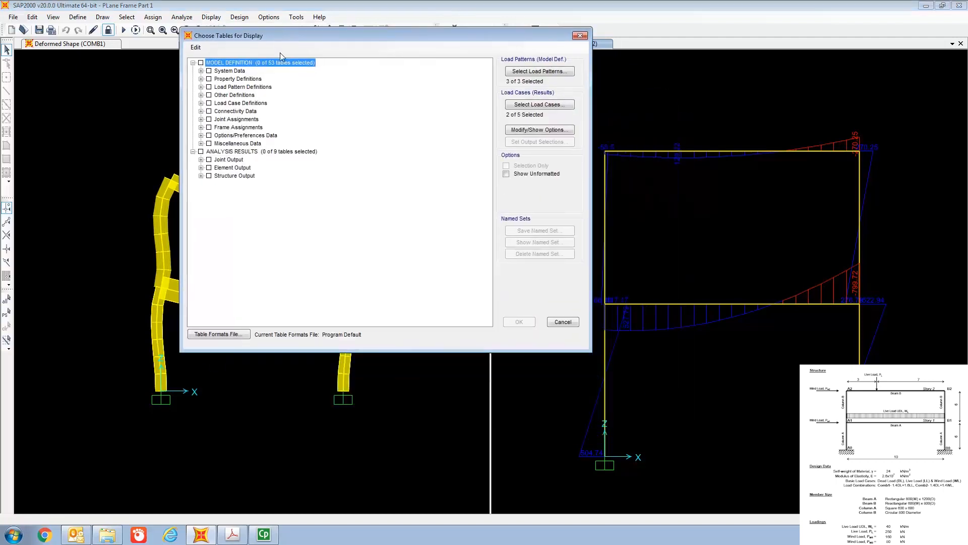
left_click(201, 159)
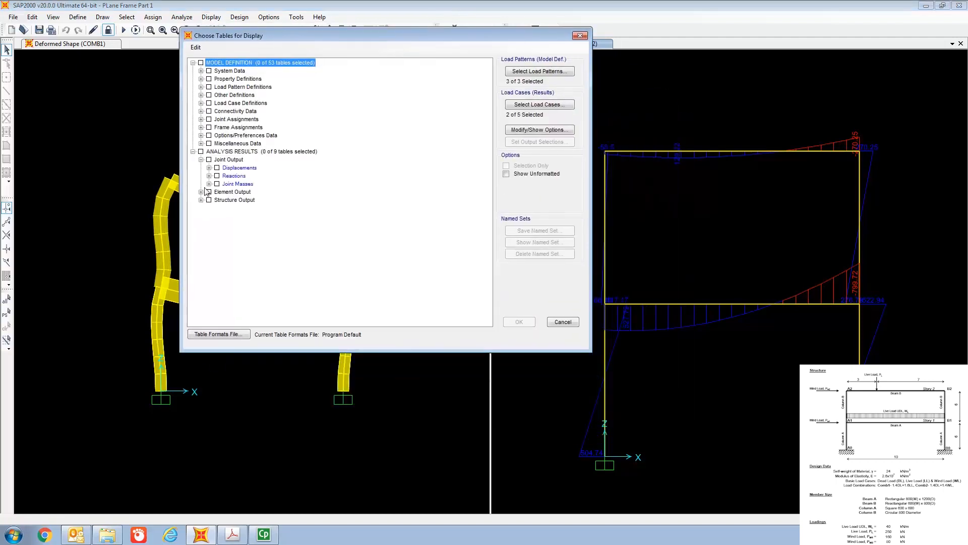
left_click(200, 192)
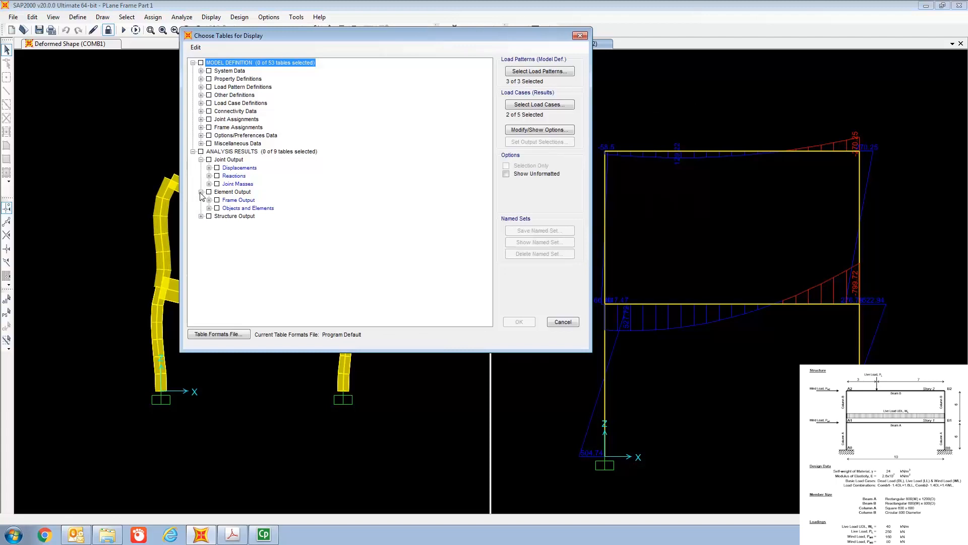
left_click(217, 167)
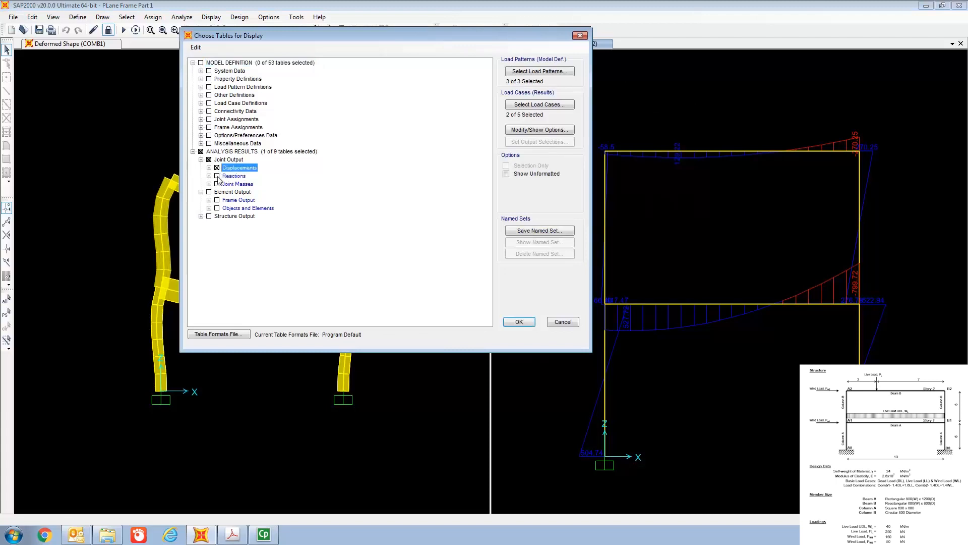
left_click(217, 176)
left_click(210, 201)
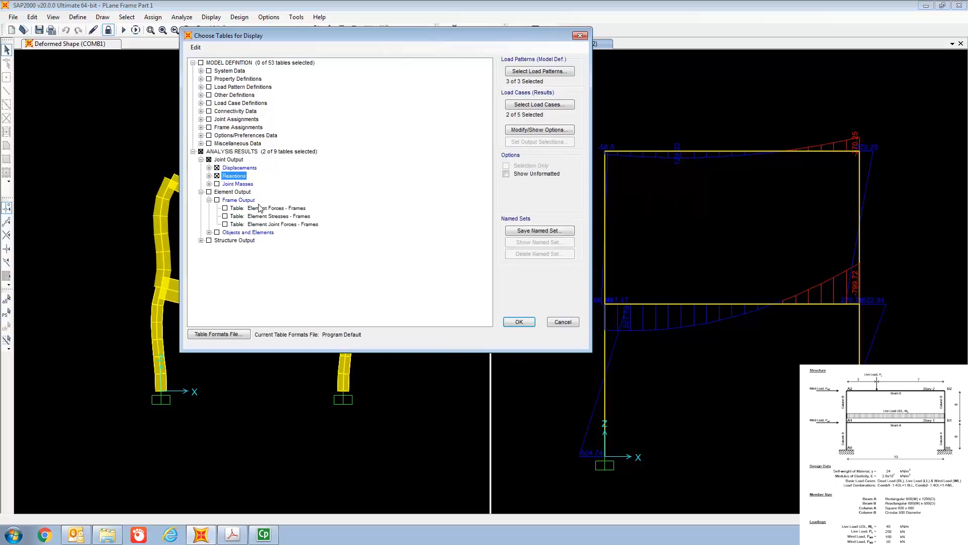
left_click(227, 211)
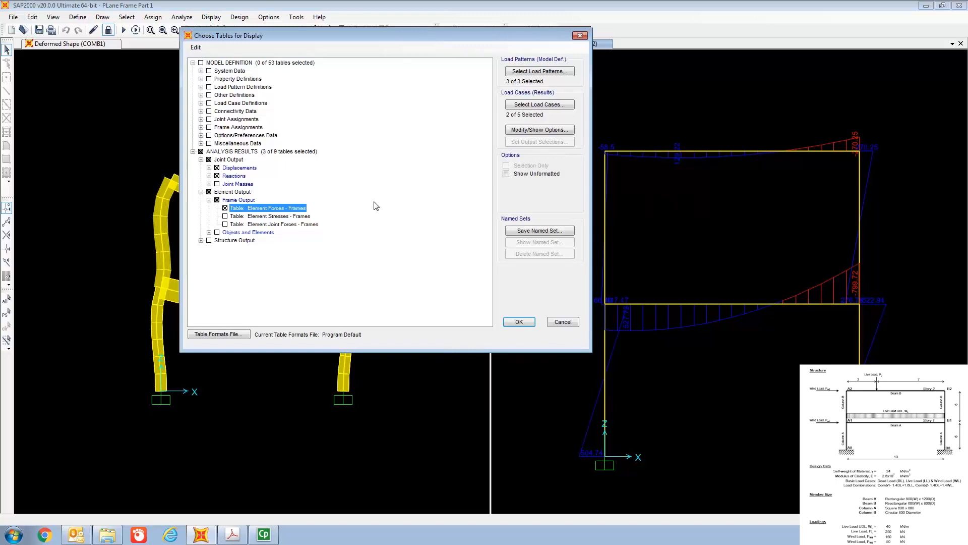
Step: Accept COMB1 and COMB2 as the output cases and display the chosen result tables in a maximized window
left_click(533, 104)
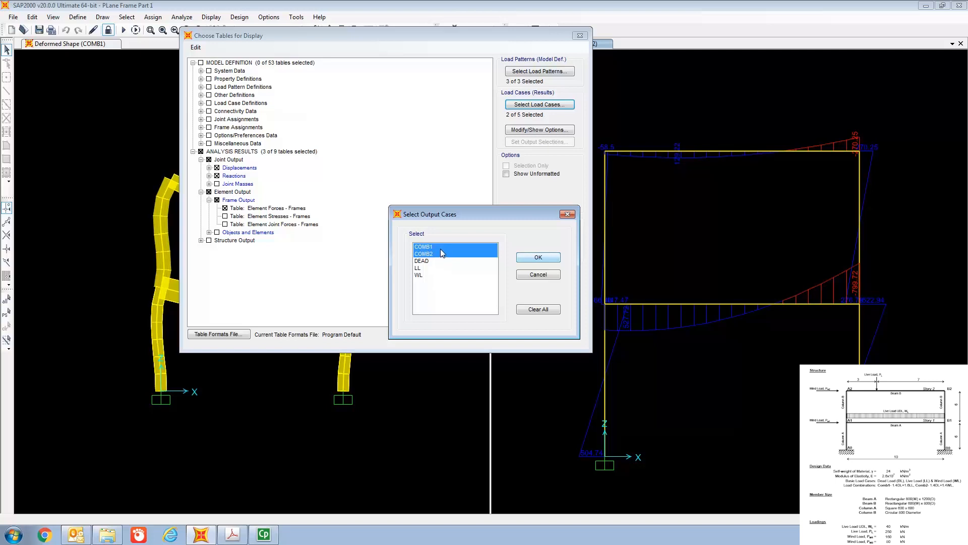
left_click(531, 258)
left_click(521, 321)
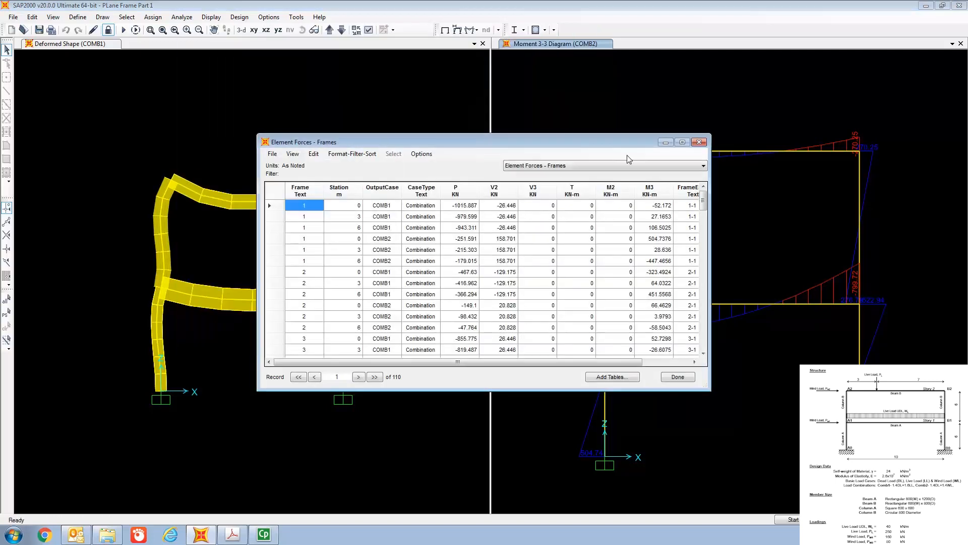
left_click(682, 142)
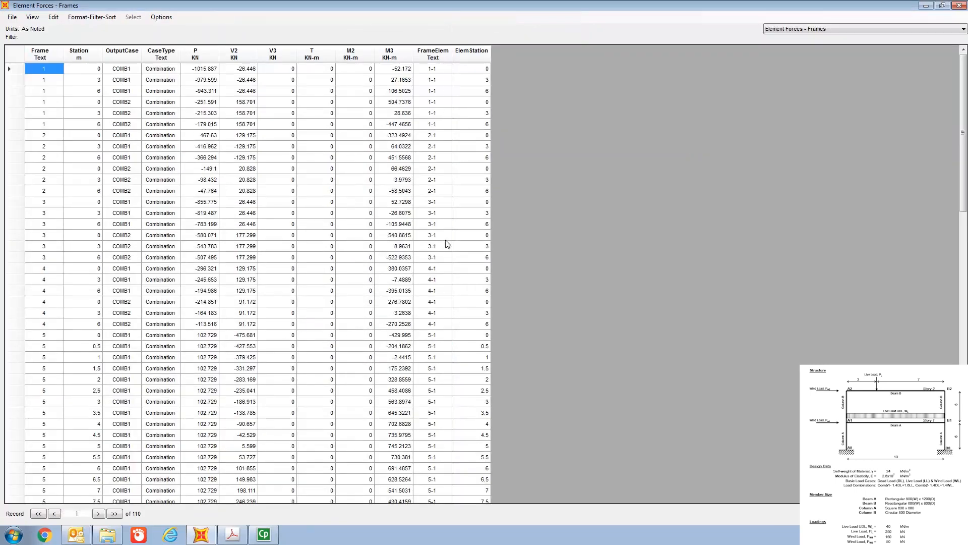
Step: Review the Joint Displacements and Joint Reactions tables, and return to the Element Forces - Frames table
left_click(798, 29)
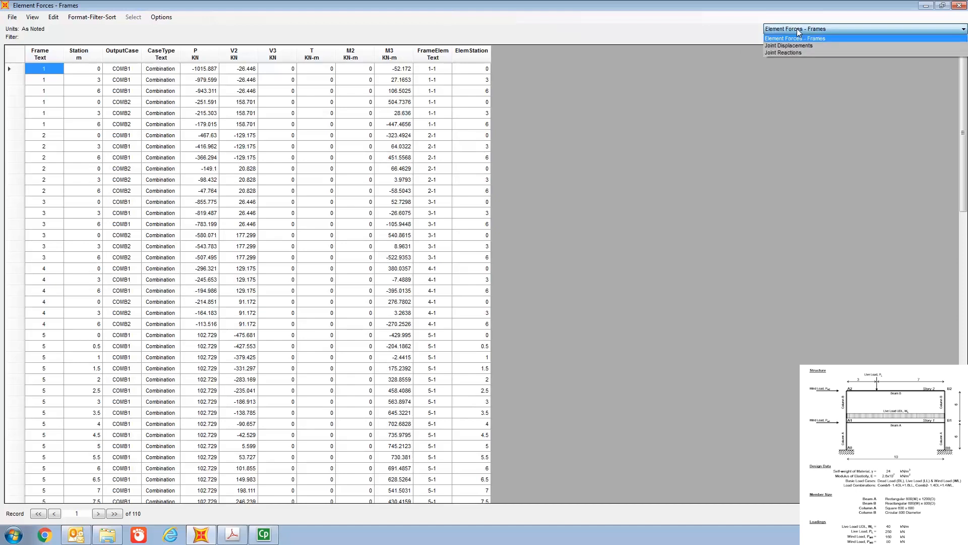
left_click(797, 29)
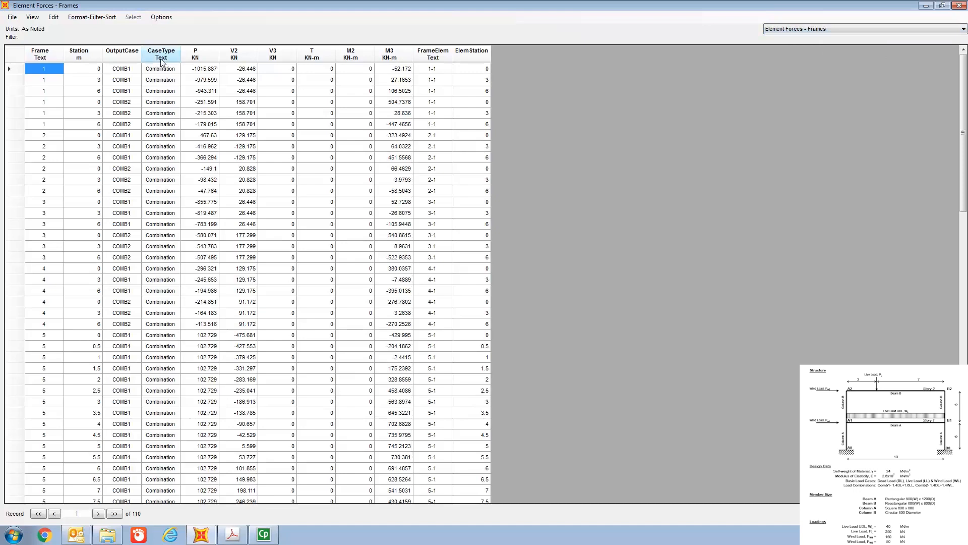
left_click(814, 30)
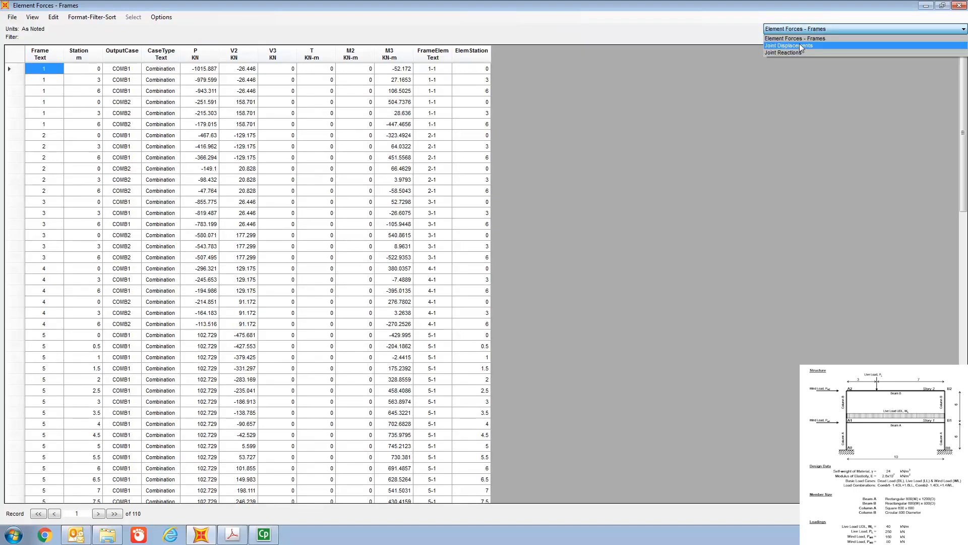
left_click(800, 43)
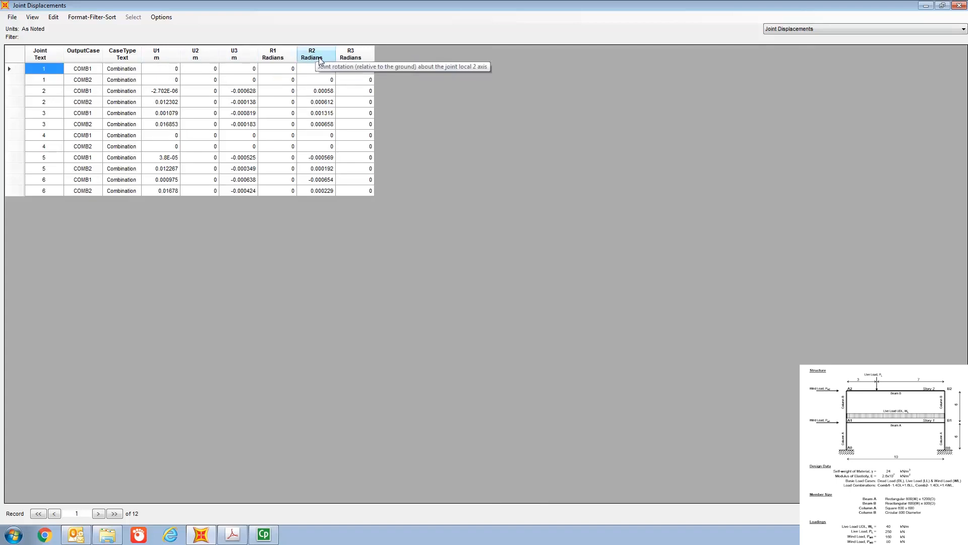
left_click(798, 30)
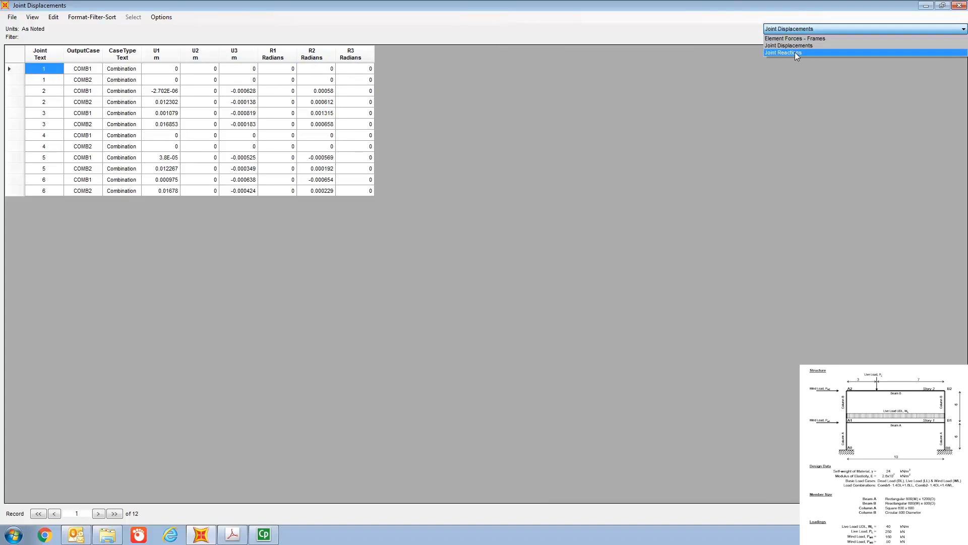
left_click(795, 53)
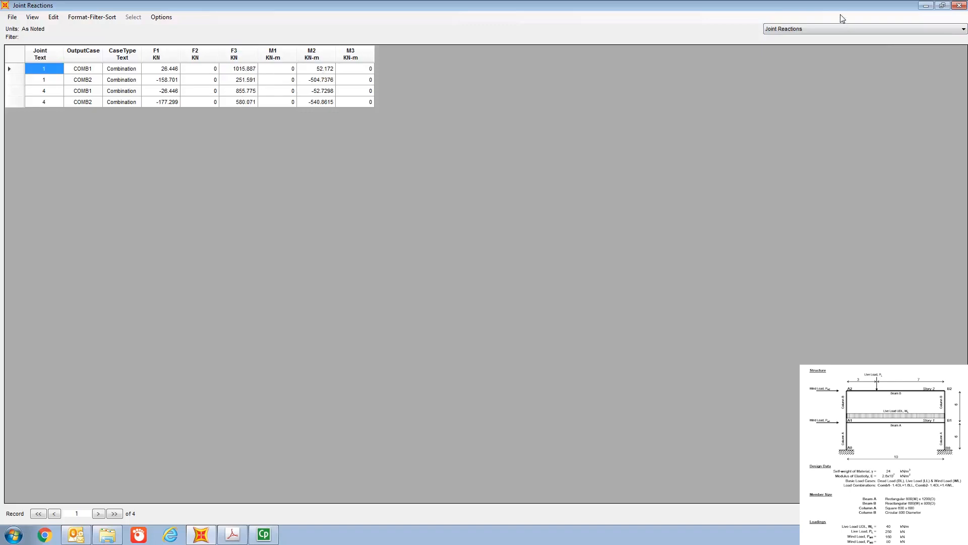
left_click(843, 30)
left_click(835, 38)
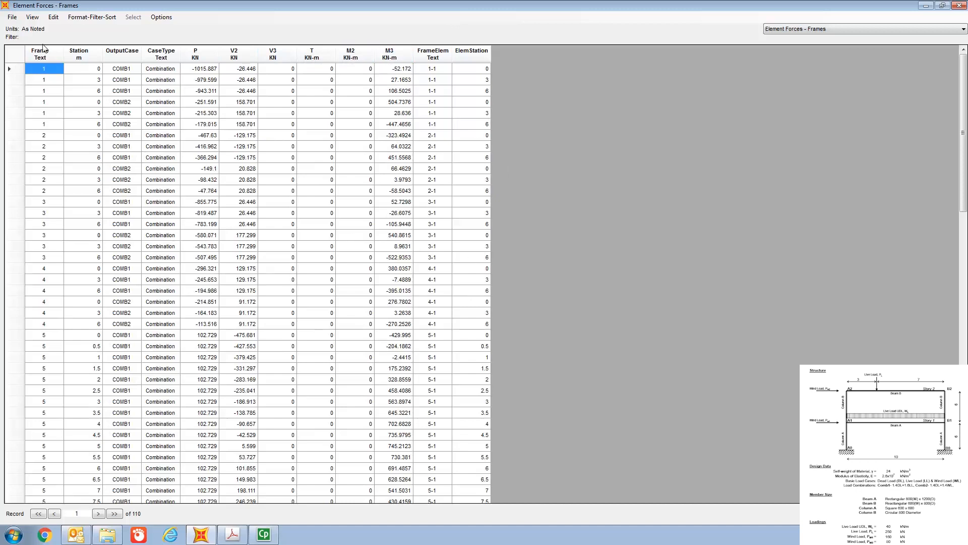
Step: Export all the result tables to Excel and maximize the exported workbook
left_click(12, 17)
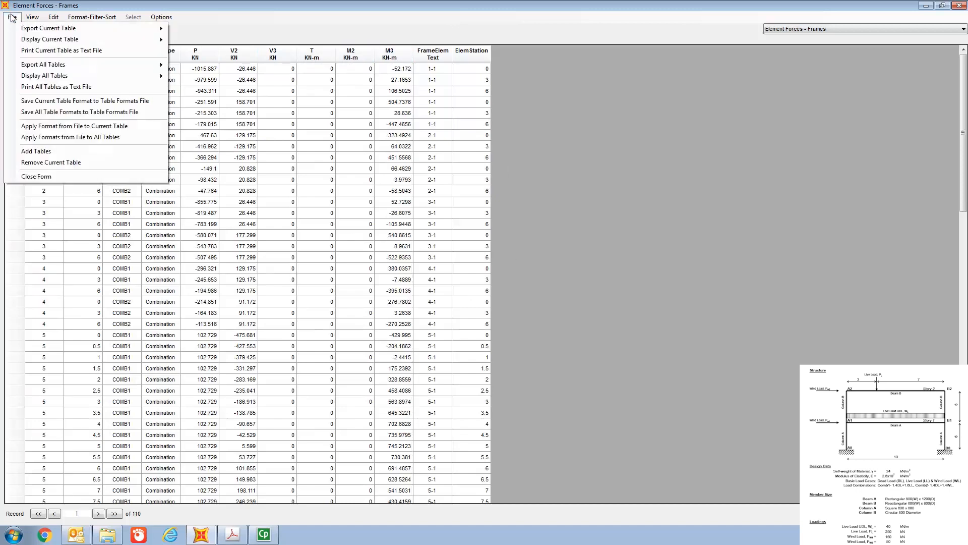
mouse_move(32, 70)
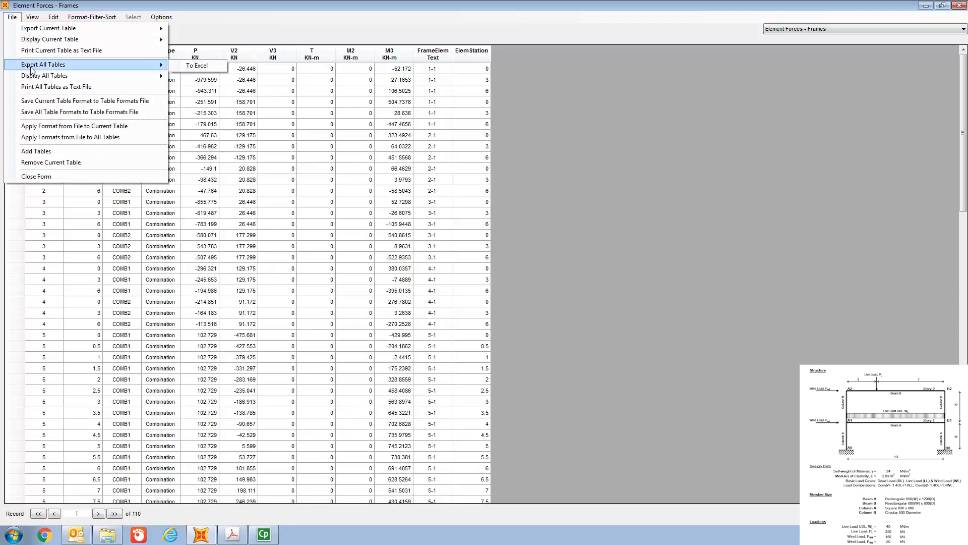
left_click(197, 66)
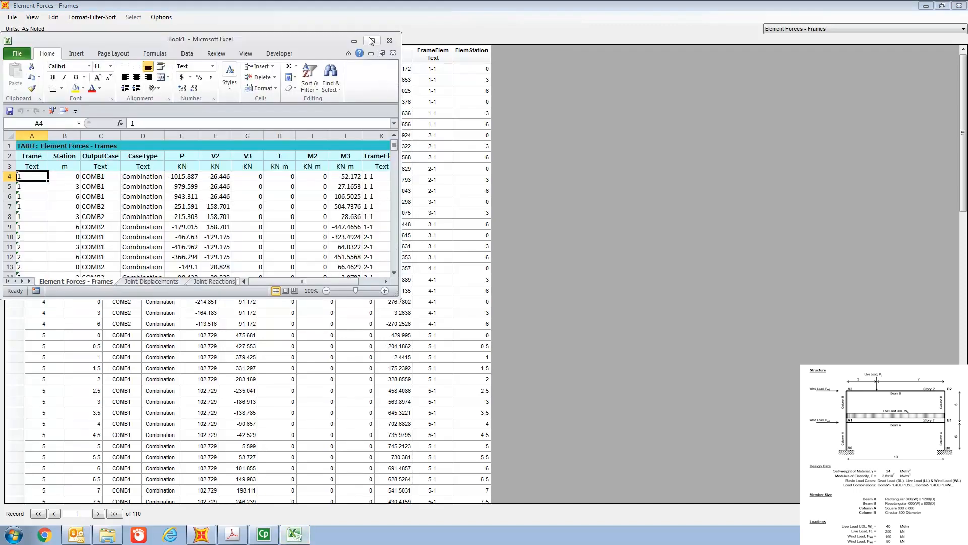
left_click(372, 42)
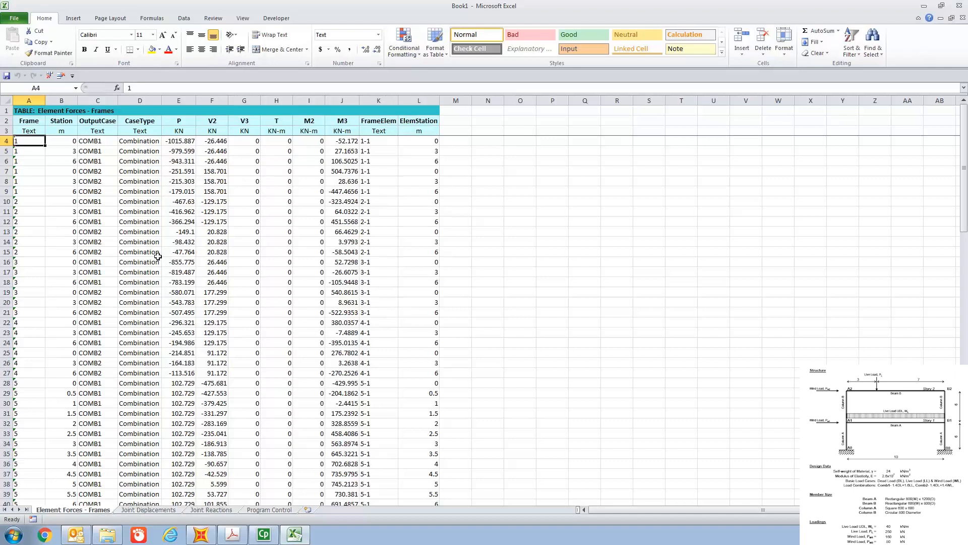
Step: Examine the Joint Displacements and Joint Reactions sheets in the exported Excel workbook
left_click(153, 510)
left_click(225, 453)
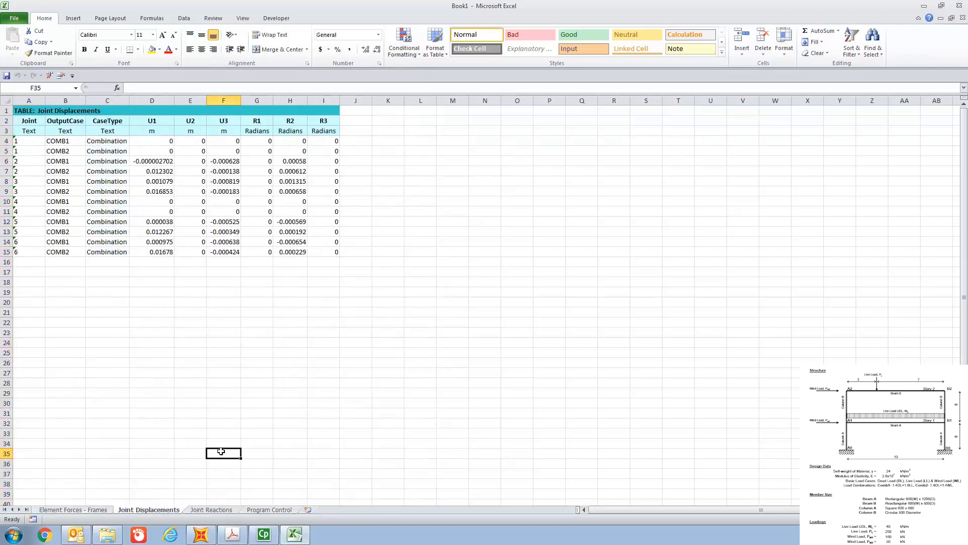
left_click(211, 510)
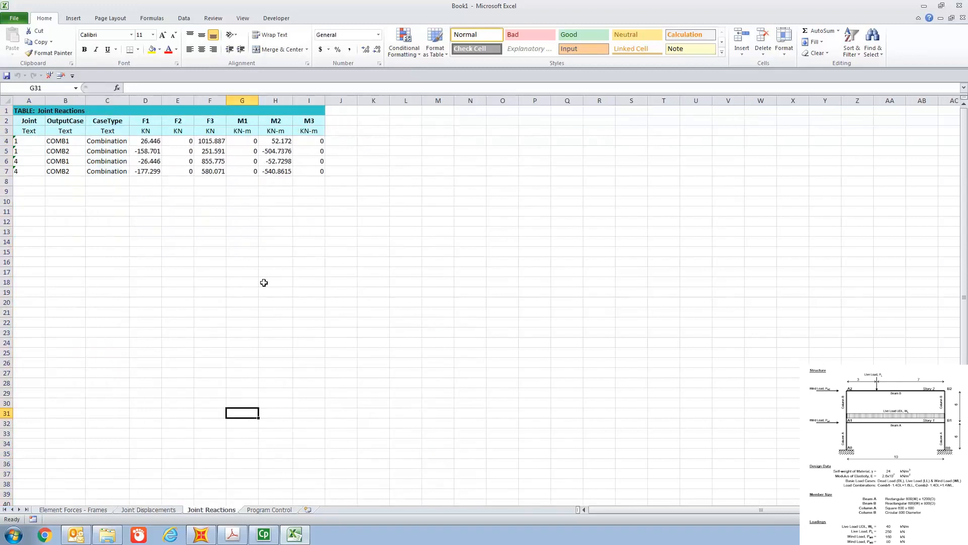
mouse_move(266, 539)
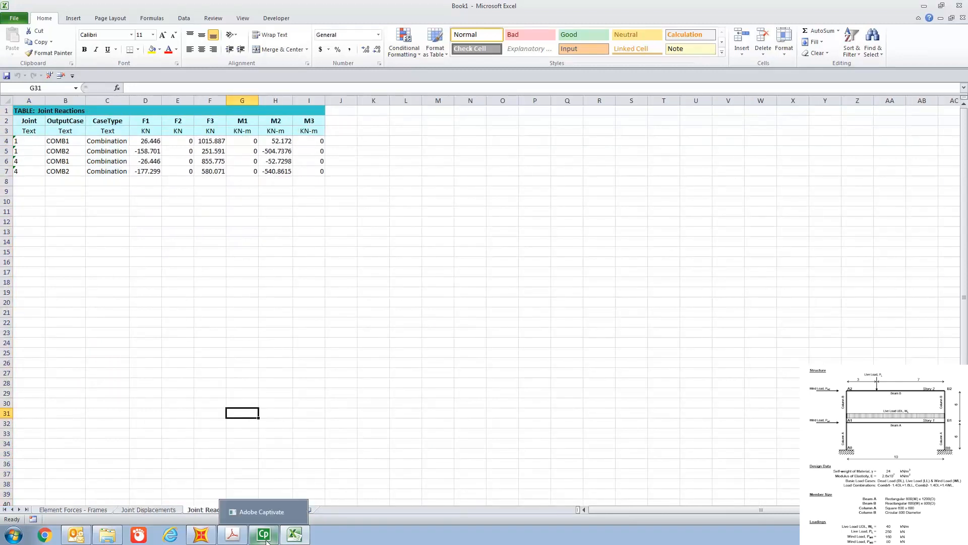